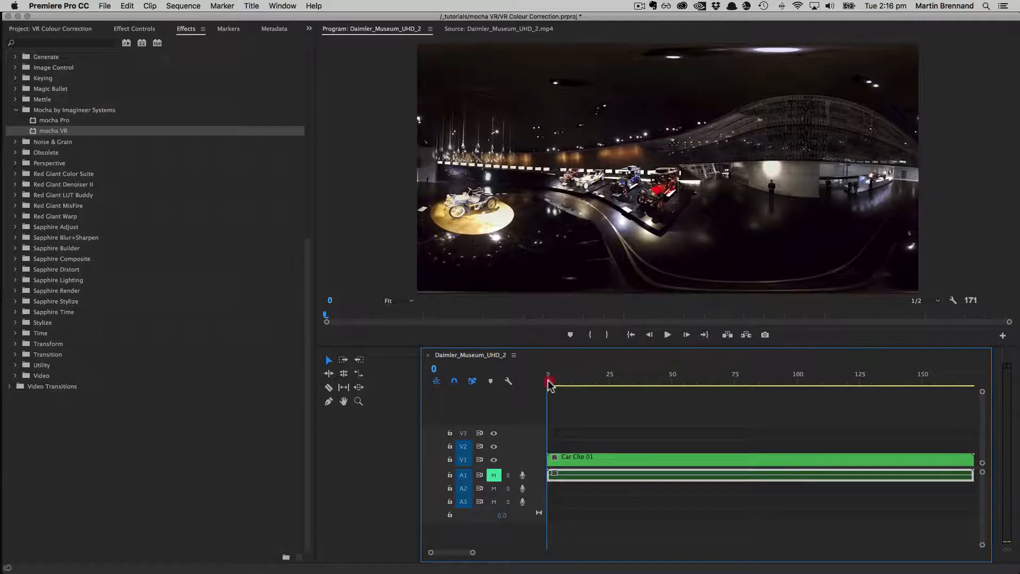
Step: Scrub through Car Clip 01 on the timeline to review the 360 museum footage, finishing at frame 27
left_click_drag(549, 383, 703, 387)
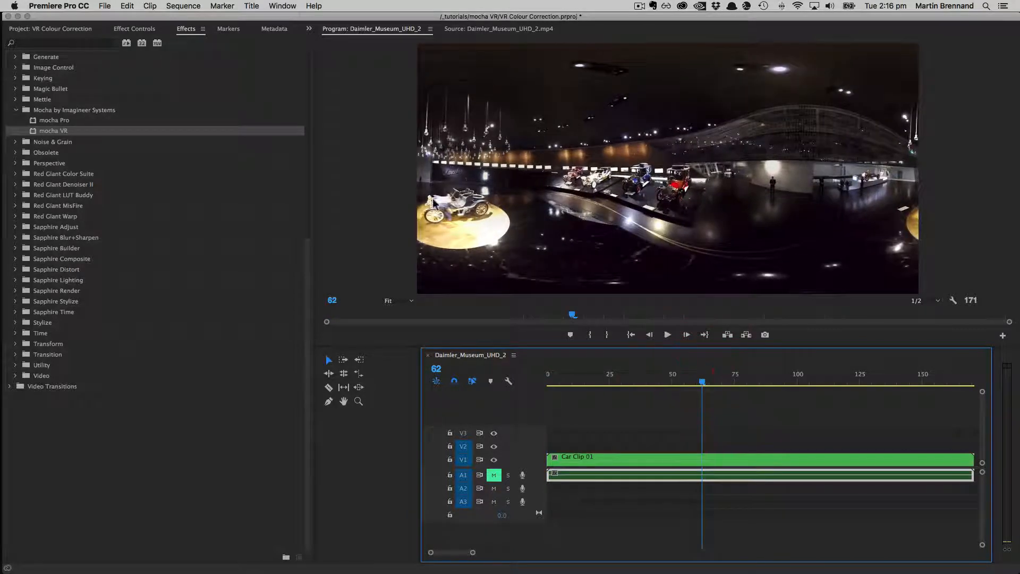
left_click_drag(703, 383, 880, 386)
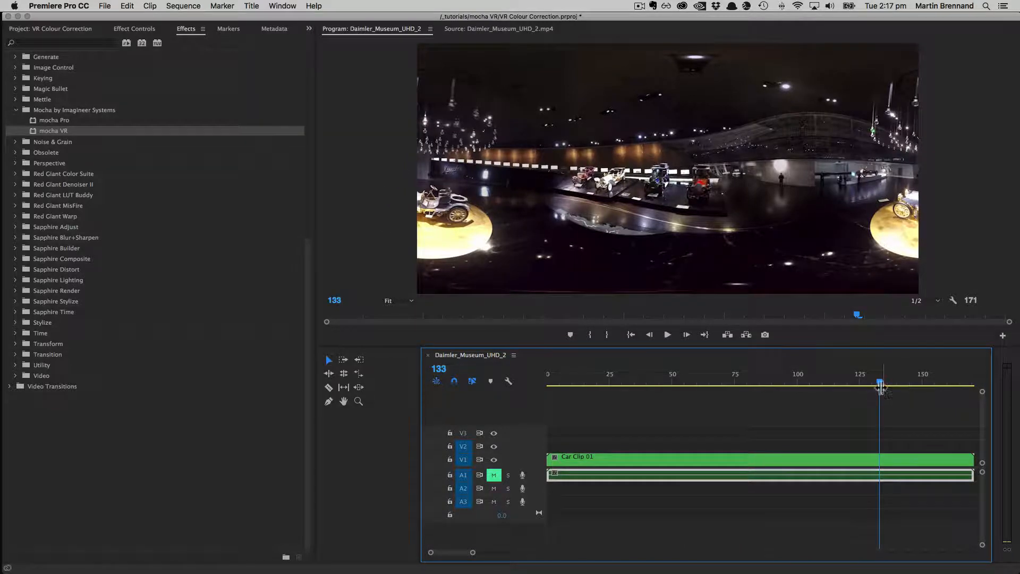
left_click_drag(880, 385, 615, 382)
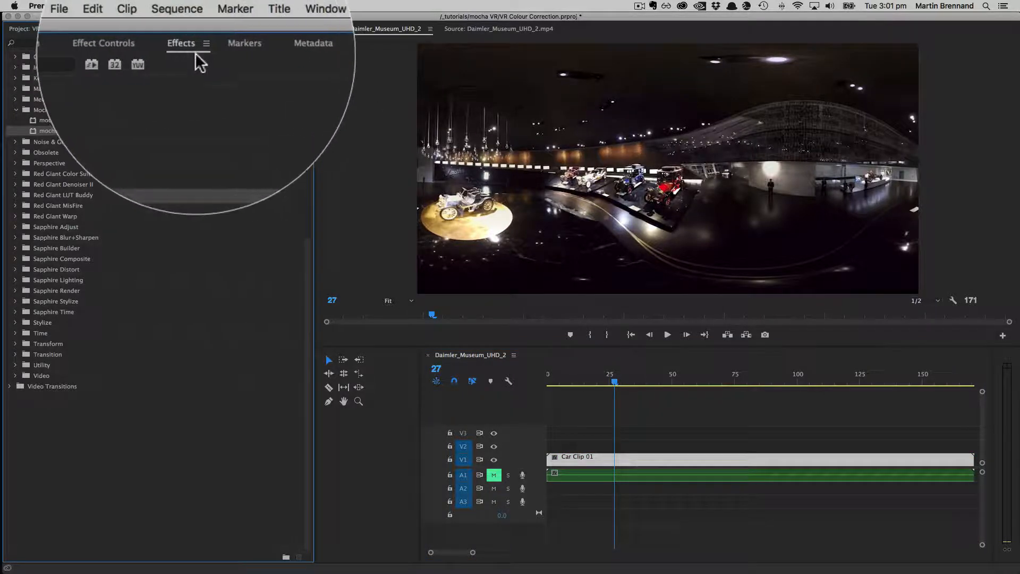
Step: Apply the mocha VR effect to Car Clip 01 and display its settings in the clip's effect controls
left_click(53, 110)
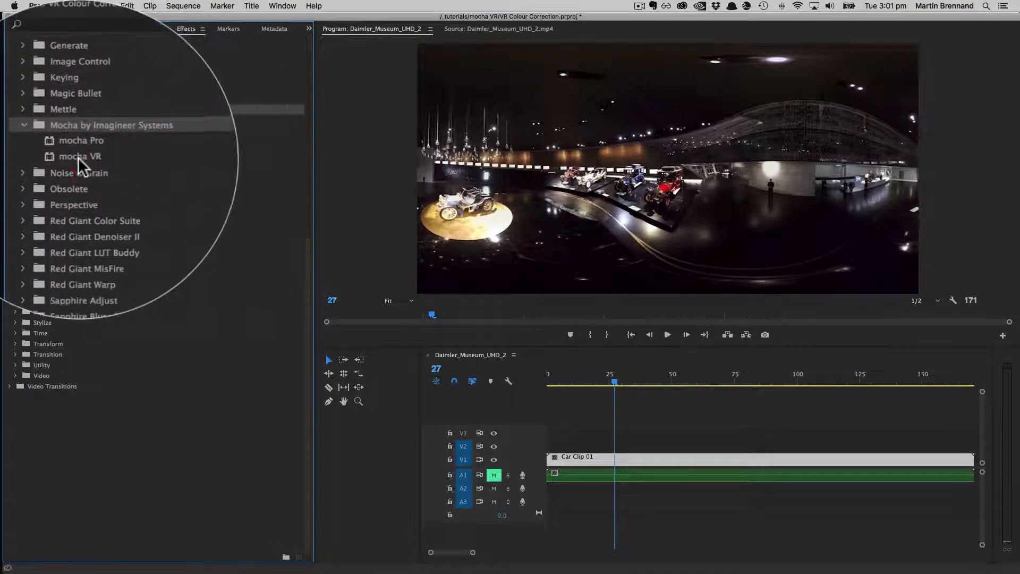
left_click(79, 158)
left_click_drag(64, 131, 589, 461)
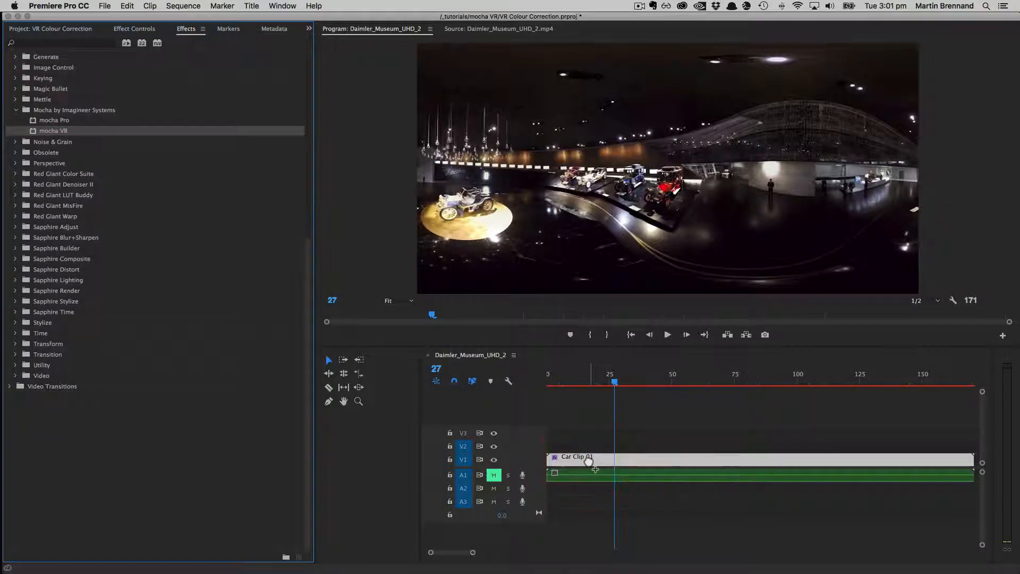
left_click(121, 29)
left_click(91, 222)
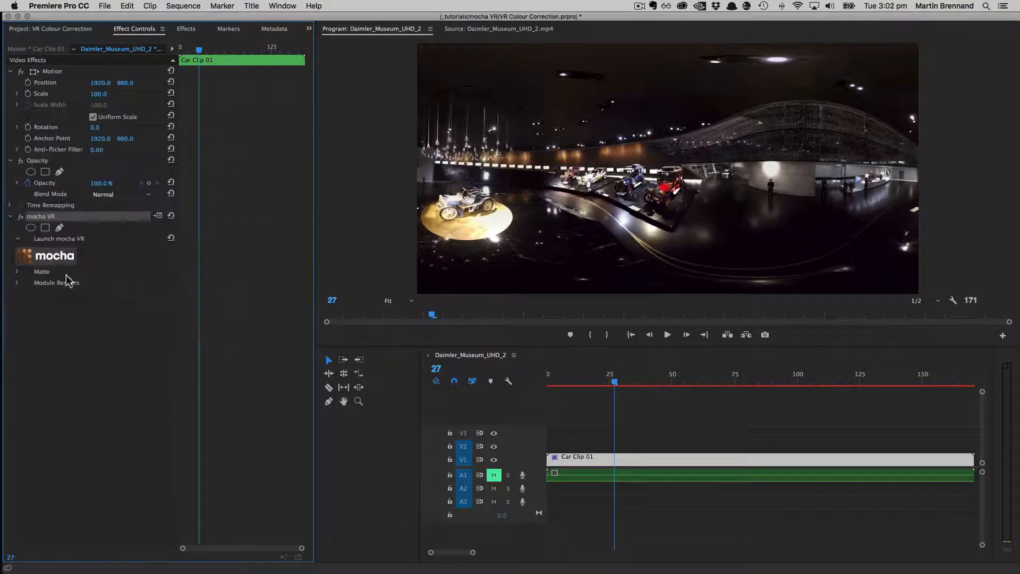
Step: Enable rendering in mocha VR's Module Renders with Lens: Undistort and vary the VR lens latitude
left_click(16, 282)
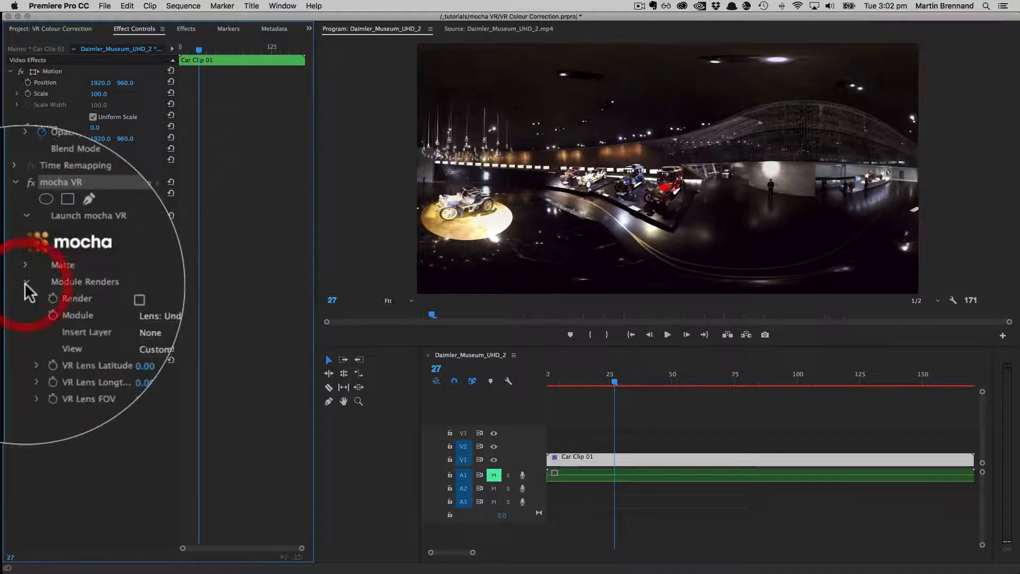
left_click(94, 294)
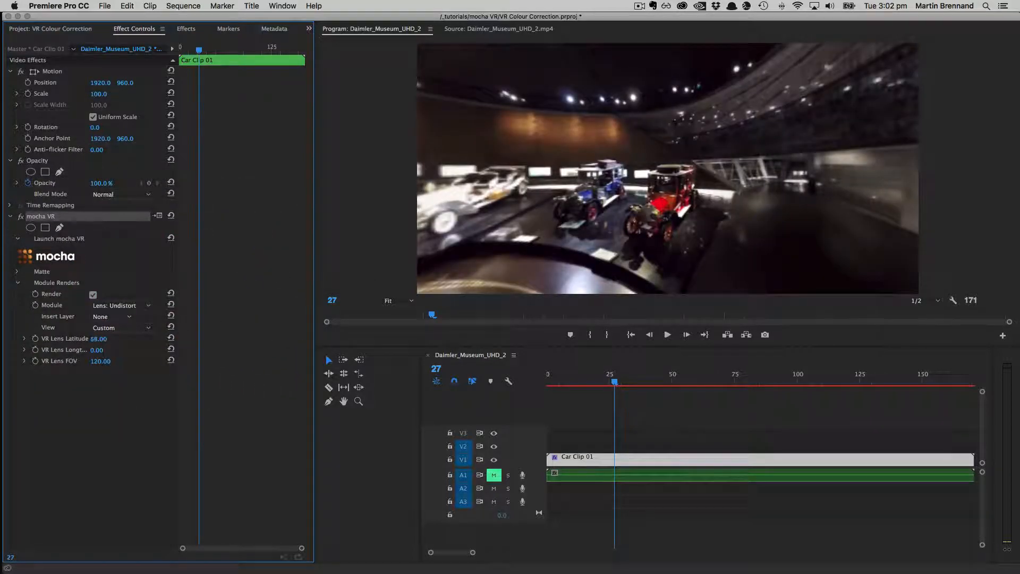
left_click_drag(98, 339, 170, 336)
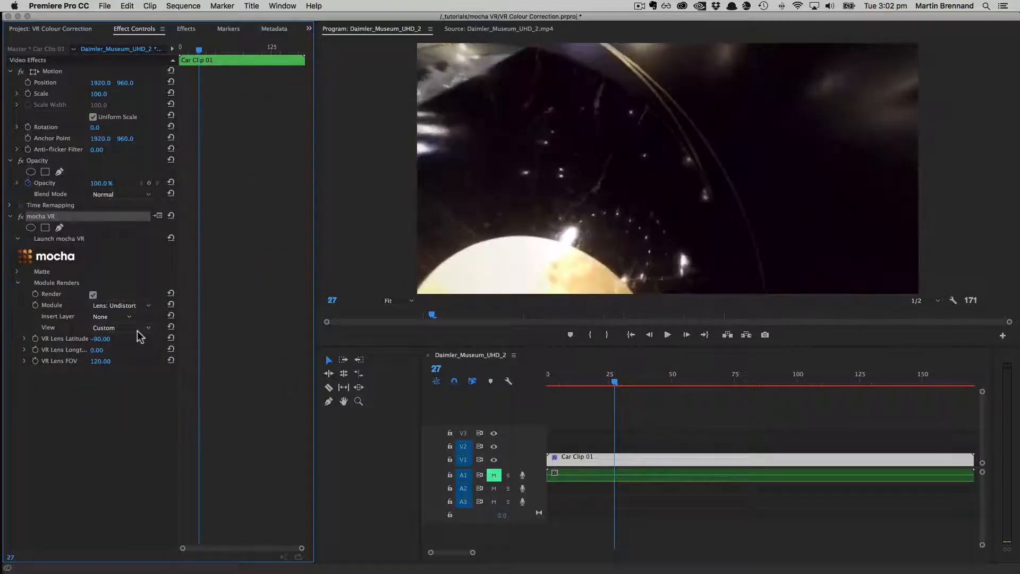
Step: Preview the Zenith (top) and Nadir (bottom) views of the undistorted lens render, finishing by switching module rendering off
left_click(138, 329)
left_click(132, 358)
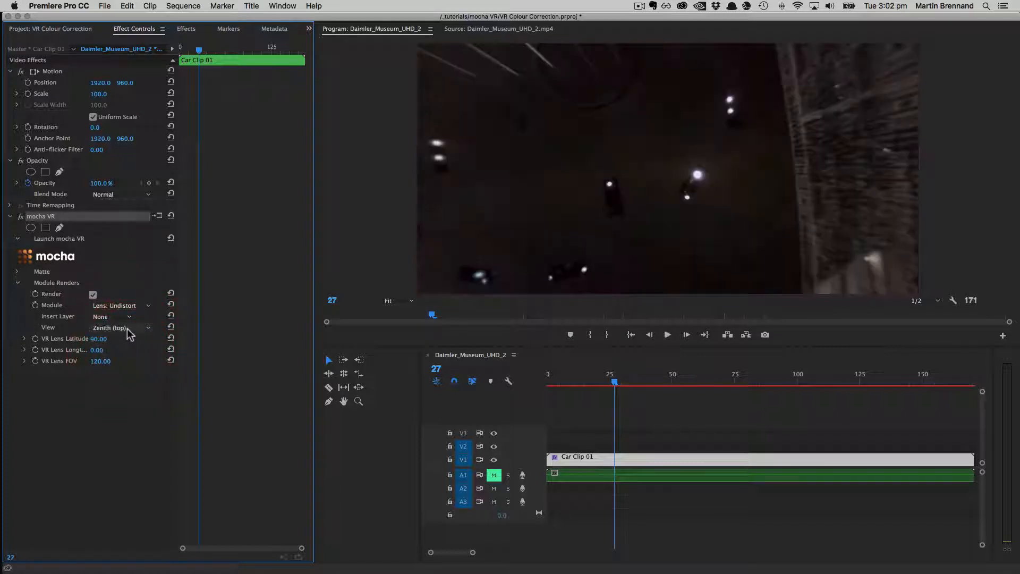
left_click(128, 331)
left_click(134, 369)
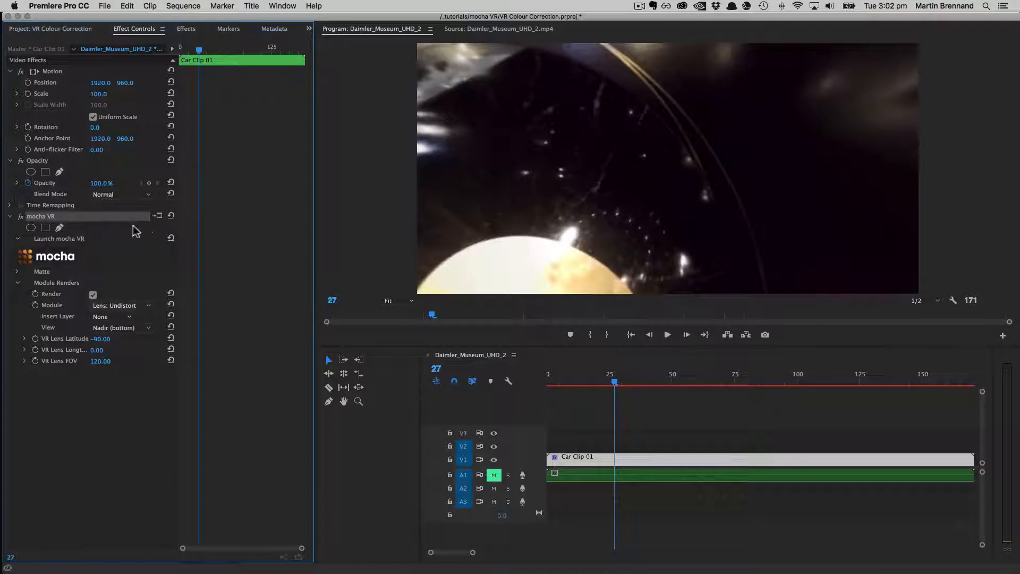
left_click(93, 295)
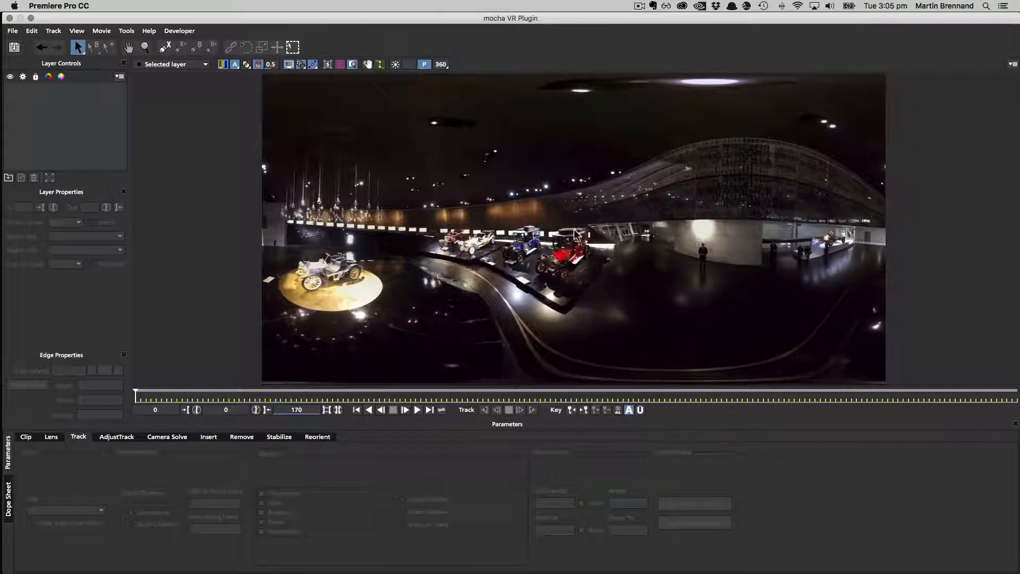
Step: Toggle the mocha VR viewer repeatedly between the flat equirectangular image and the 360 view to compare them
left_click(441, 69)
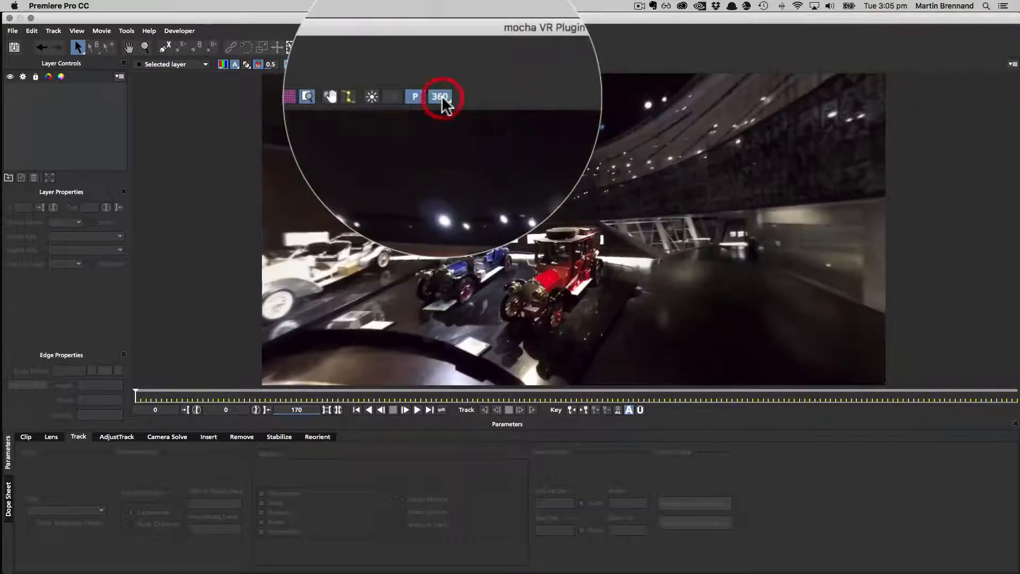
left_click(440, 69)
left_click(442, 97)
left_click(442, 96)
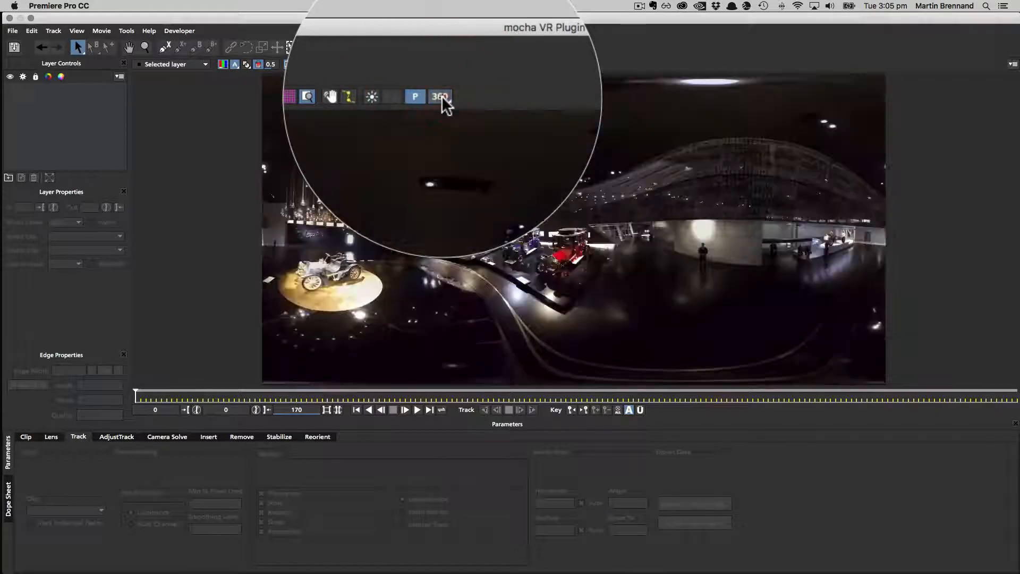
left_click(441, 96)
left_click(442, 66)
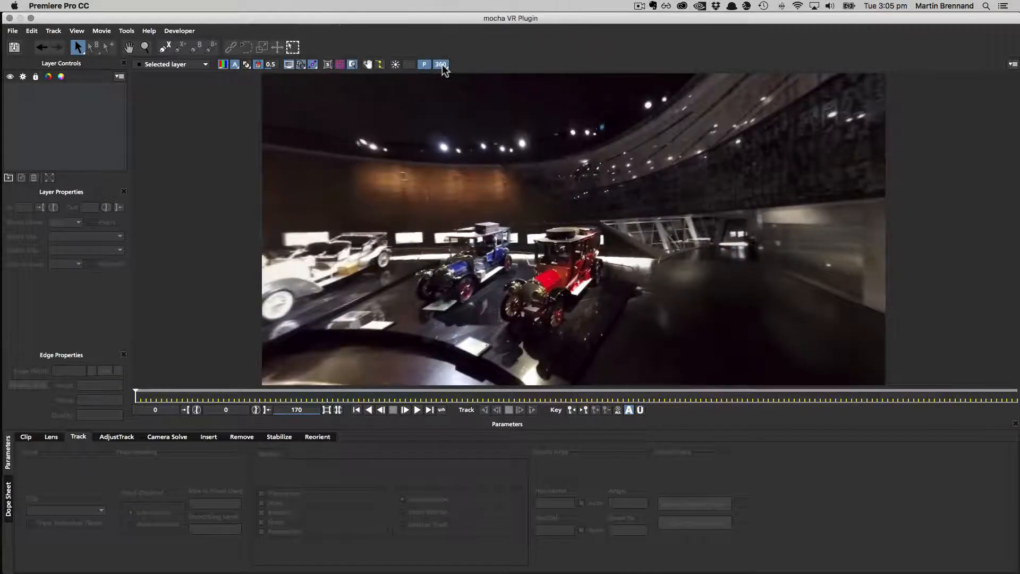
key("shift+o")
left_click(442, 64)
left_click(442, 65)
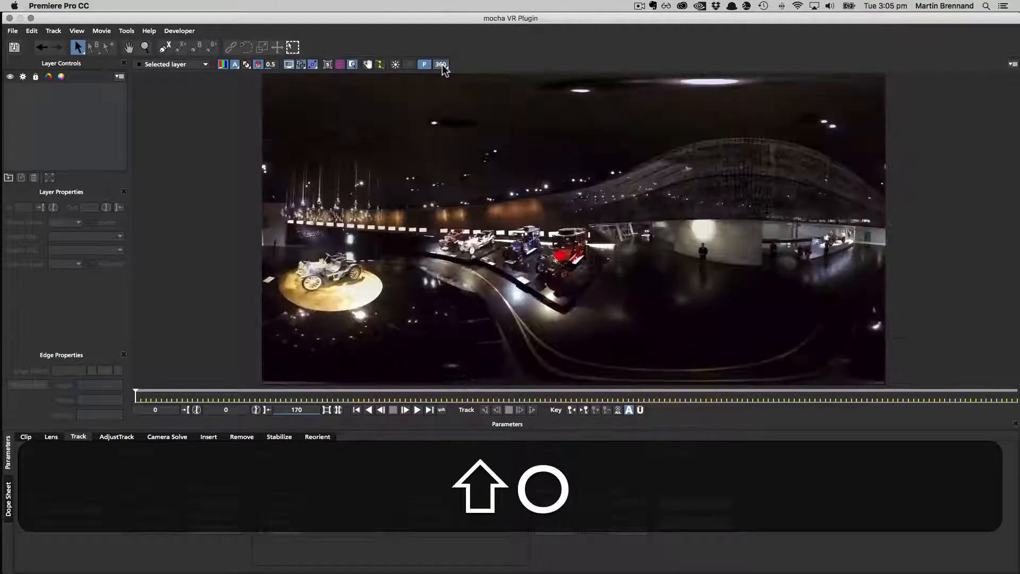
Step: Turn on the 360 view and look through its Back, Zenith (top) and Nadir (bottom) presets
left_click(442, 66)
left_click(444, 67)
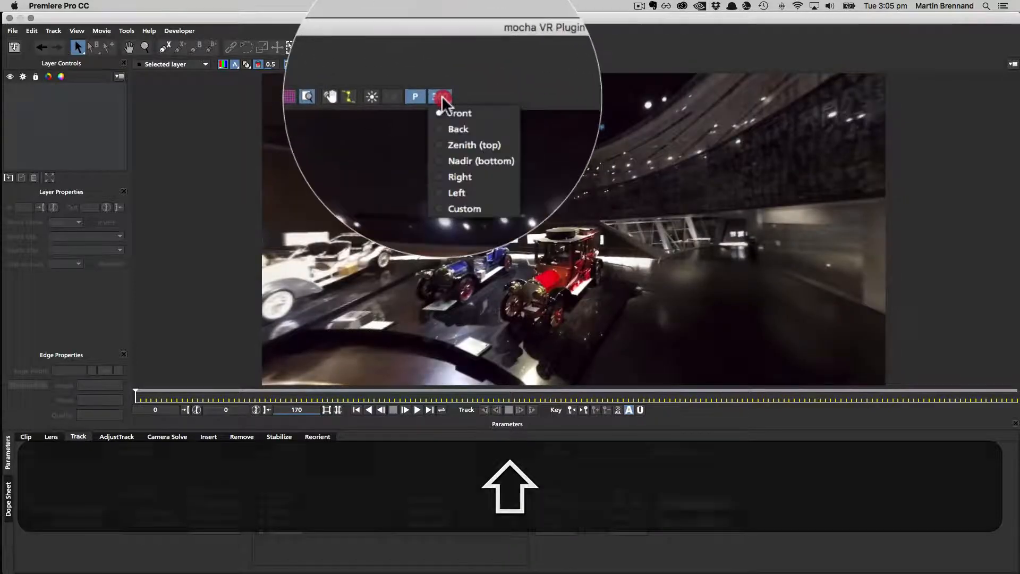
left_click(456, 85)
left_click(444, 66)
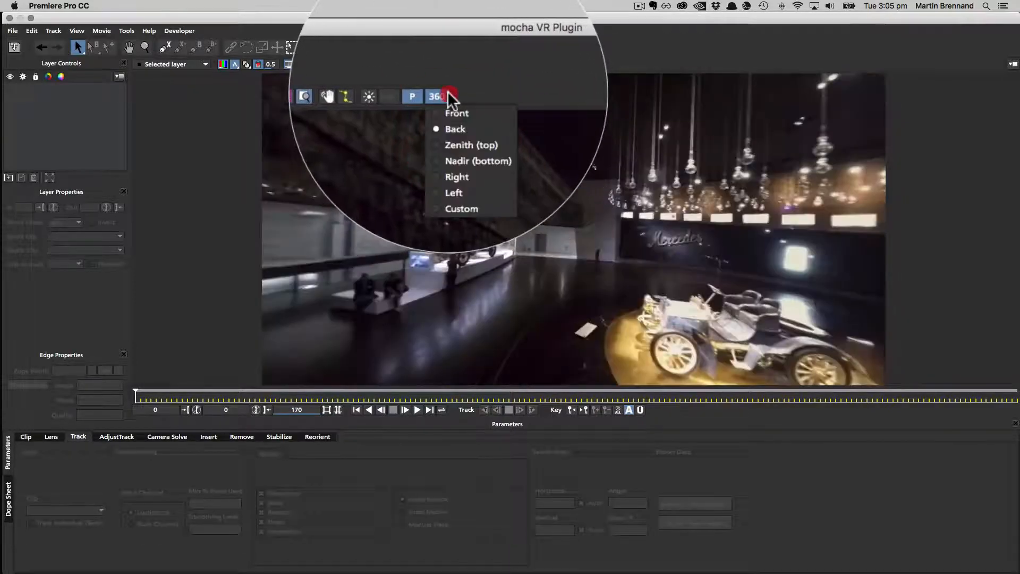
left_click(458, 93)
left_click(444, 66)
left_click(457, 101)
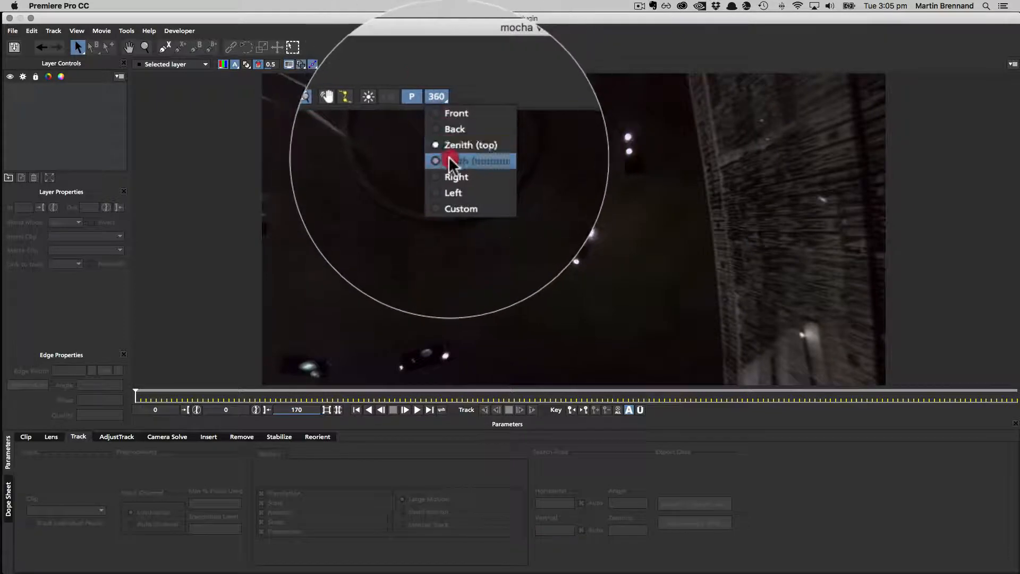
Step: Pan the 360 view from the floor around the museum until the vintage car on the gold platform is centred
key("x")
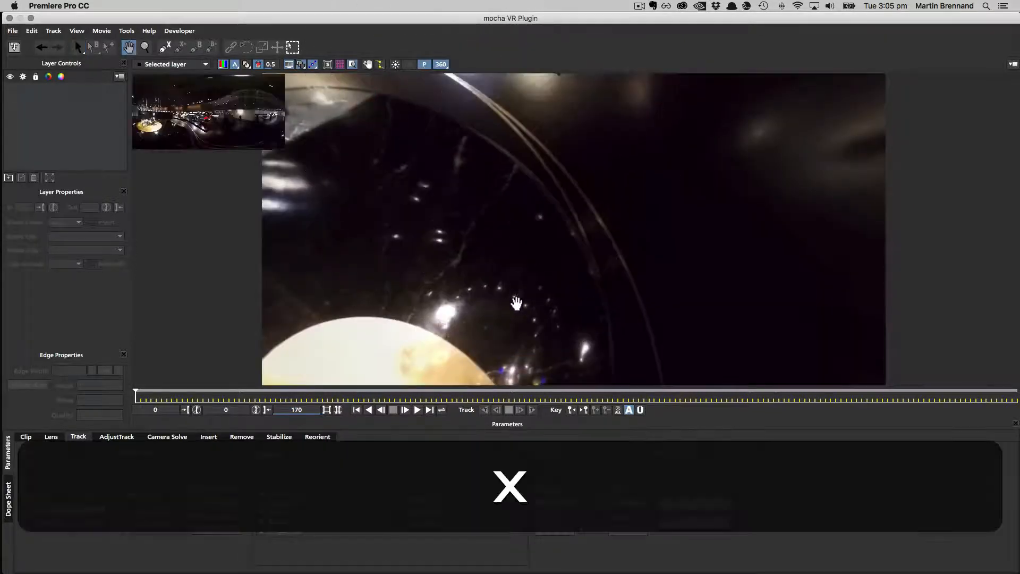
left_click_drag(542, 107, 1018, 403)
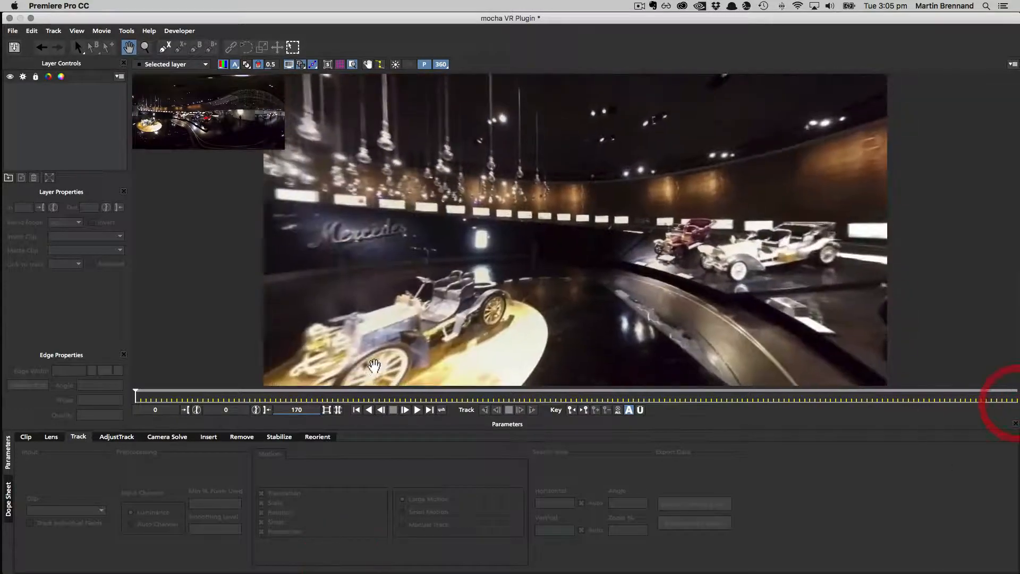
left_click_drag(462, 324, 601, 250)
left_click_drag(450, 152, 462, 214)
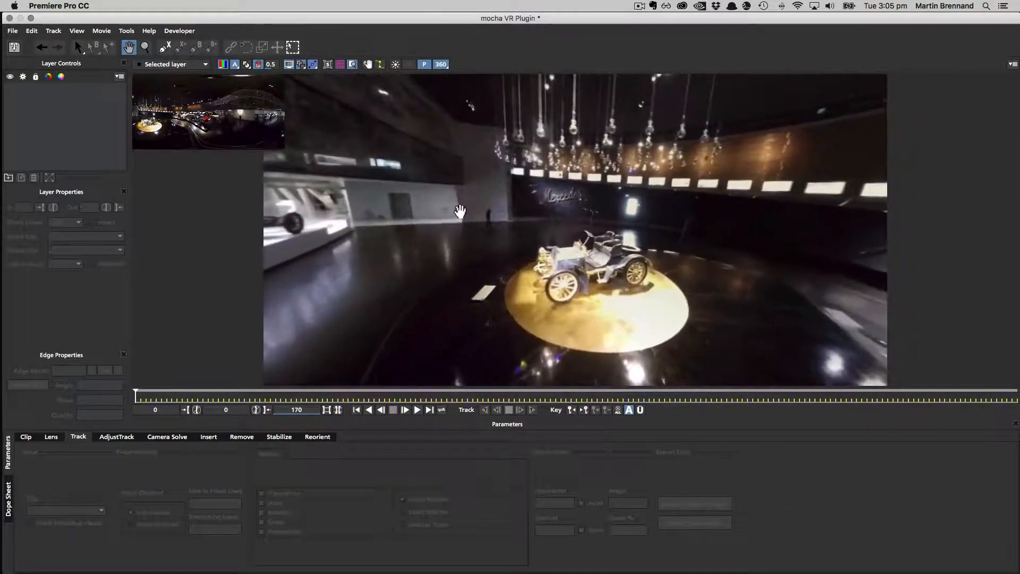
Step: Zoom the 360 view in and out around the car on the gold platform
key("z")
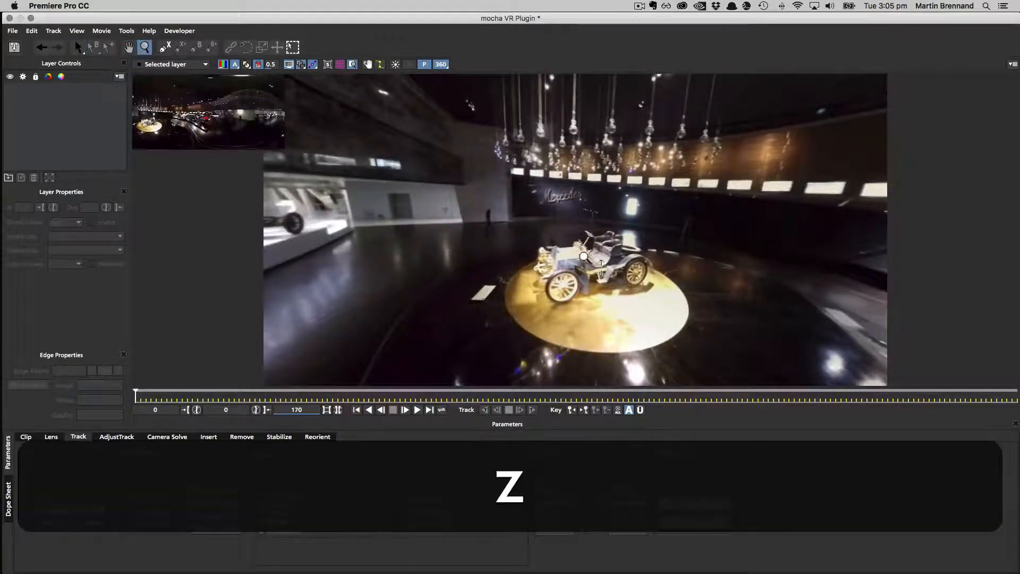
left_click_drag(596, 255, 556, 194)
key("x")
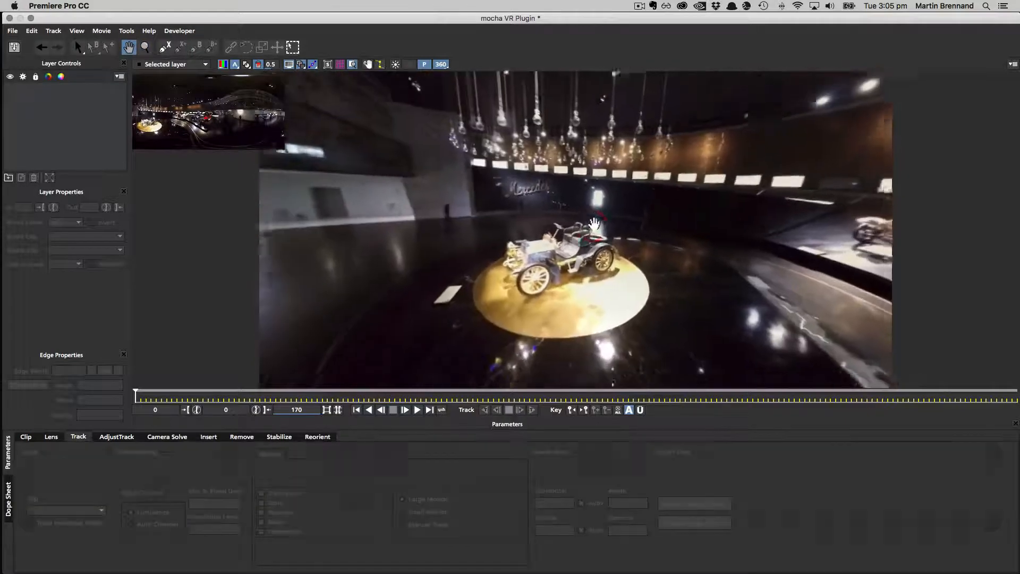
key("z")
left_click_drag(595, 295, 558, 250)
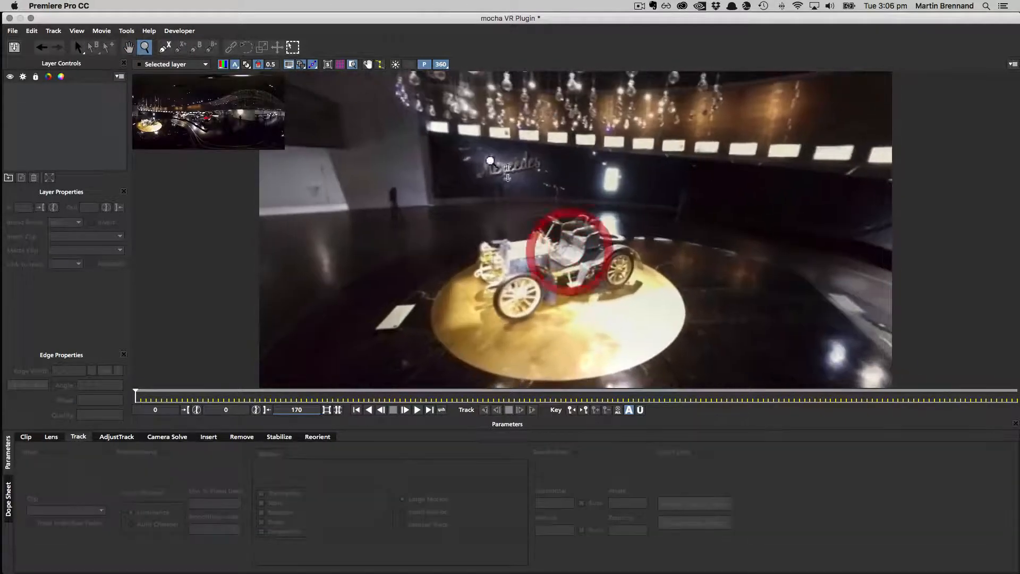
Step: Reset the 360 view to Front and pan it to centre the vintage car on the gold platform
left_click(440, 64)
left_click(452, 86)
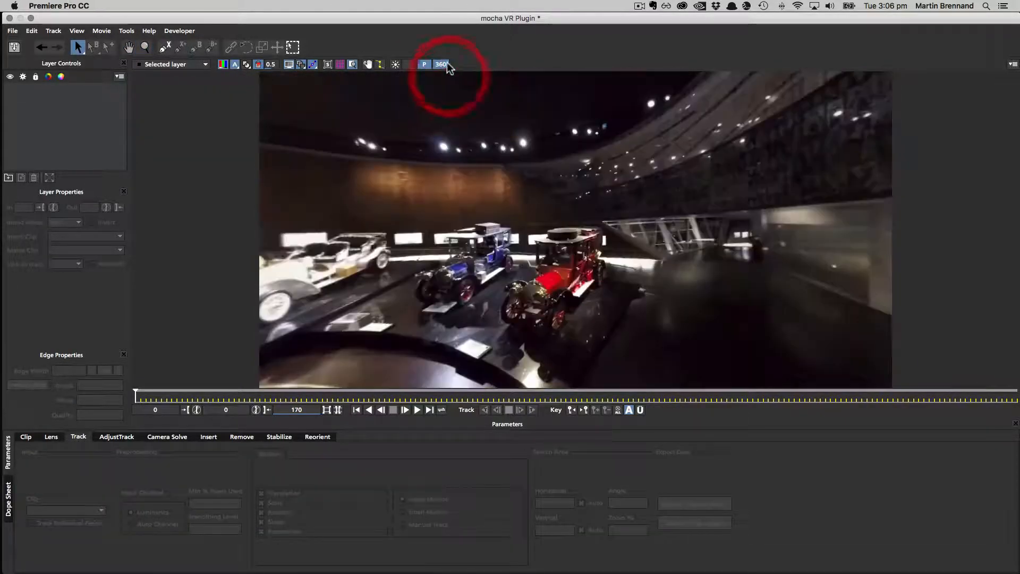
left_click(443, 65)
left_click(473, 55)
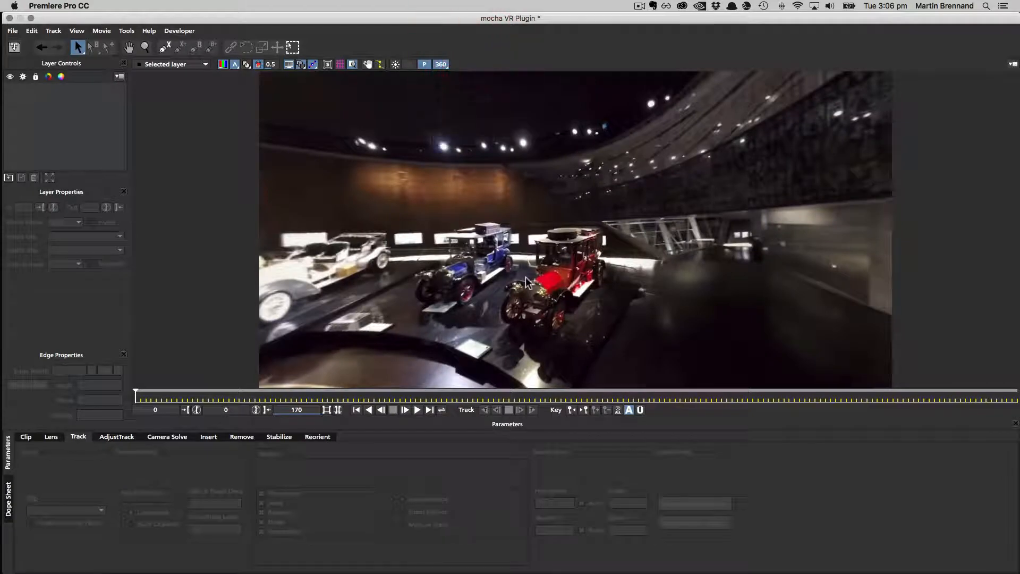
key("x")
left_click_drag(410, 282, 879, 207)
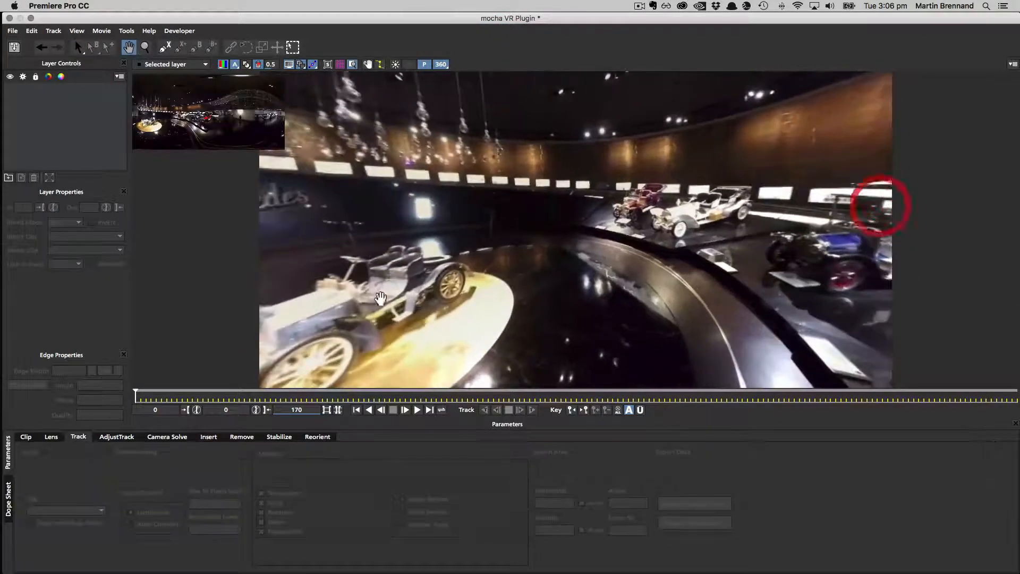
mouse_move(409, 250)
left_mouse_down()
mouse_move(608, 205)
mouse_move(640, 231)
left_mouse_up()
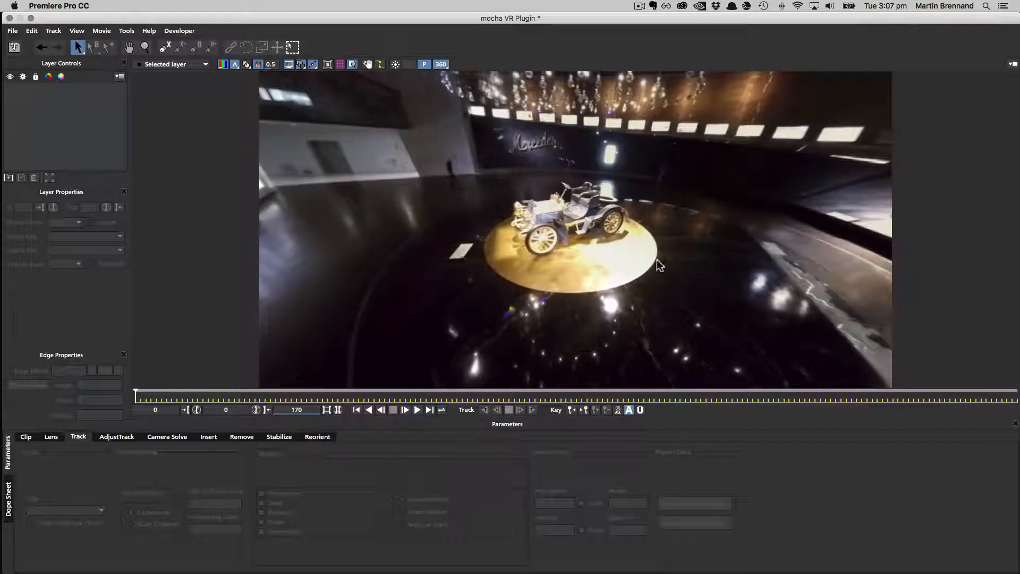
Step: Compare the flat equirectangular image with the 360 view of the car, panning the 360 view slightly in between
left_click(439, 65)
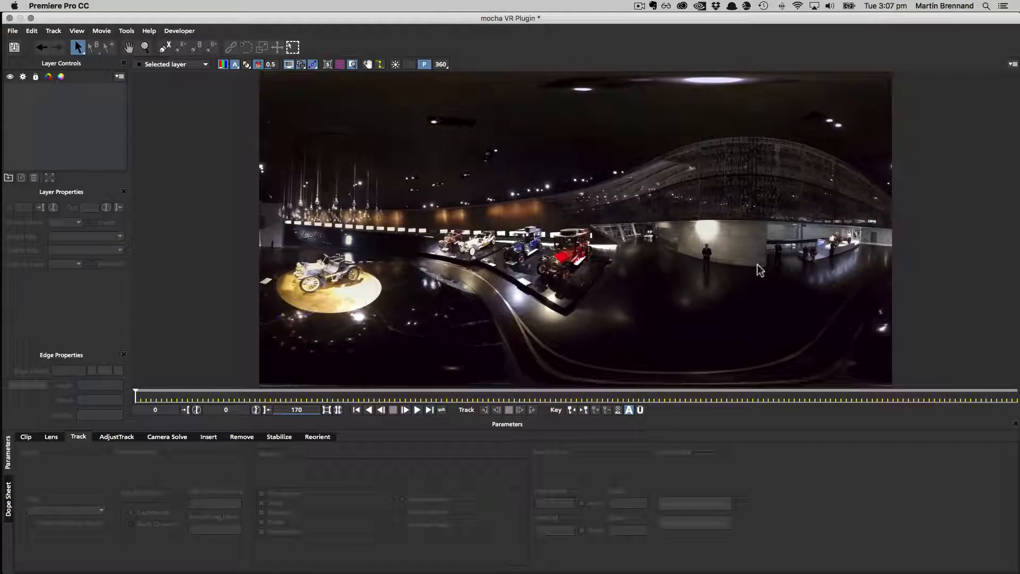
left_click(440, 65)
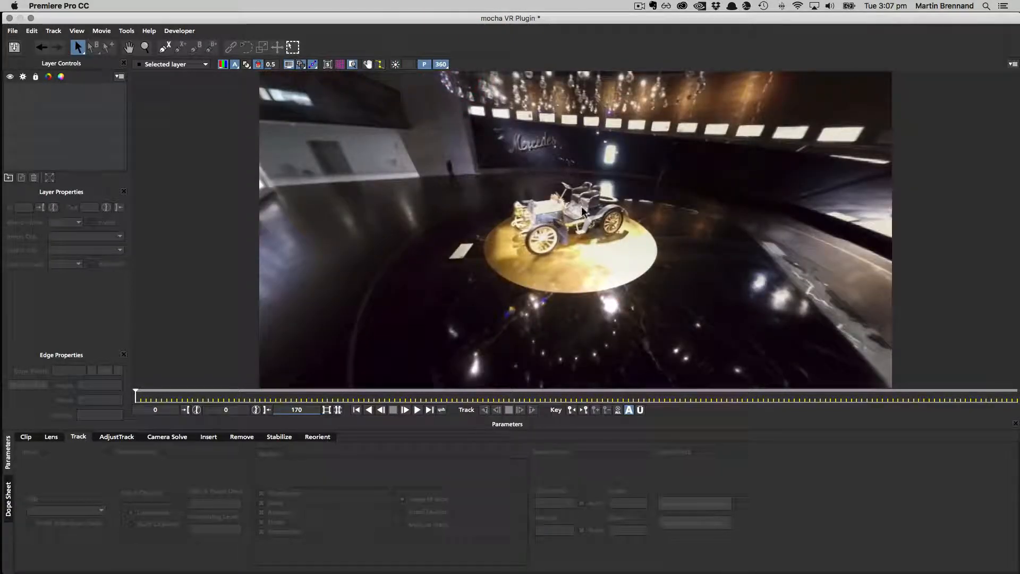
key("x")
left_click_drag(573, 203, 581, 182)
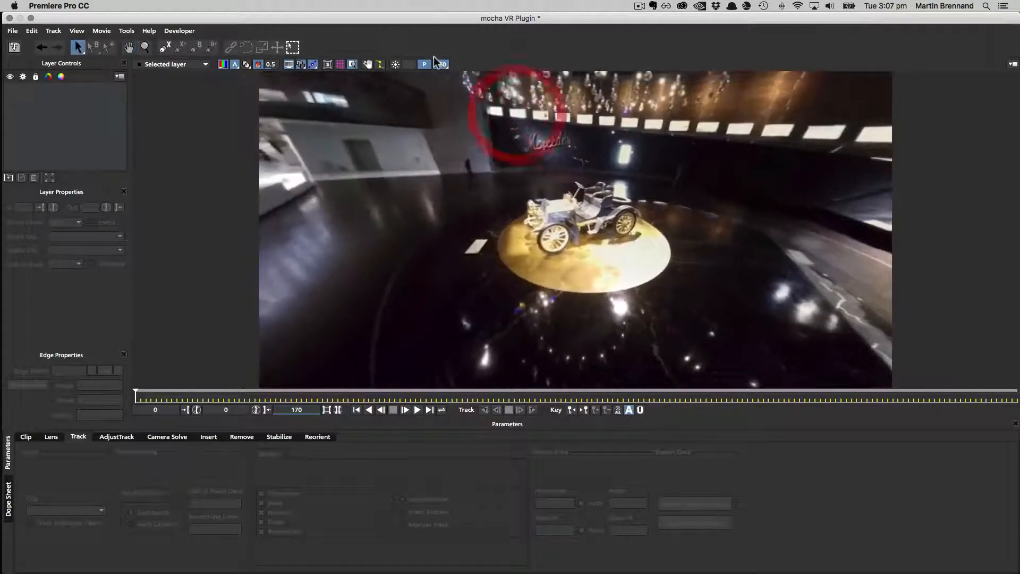
left_click(439, 66)
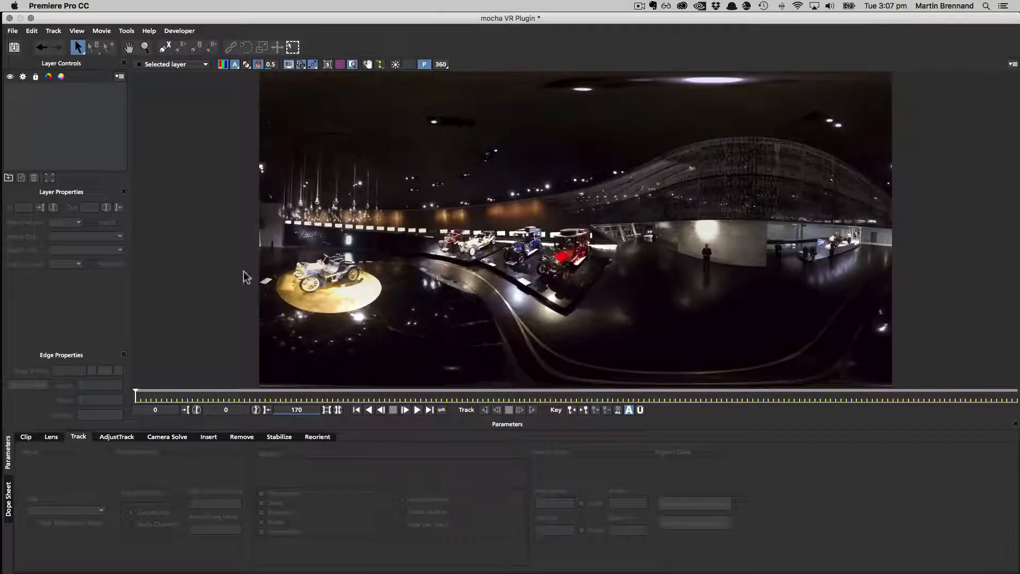
Step: Zoom the flat image around the car, fit it back to the viewer, and return to the 360 view
key("z")
left_click_drag(312, 300, 320, 176)
key("asterisk")
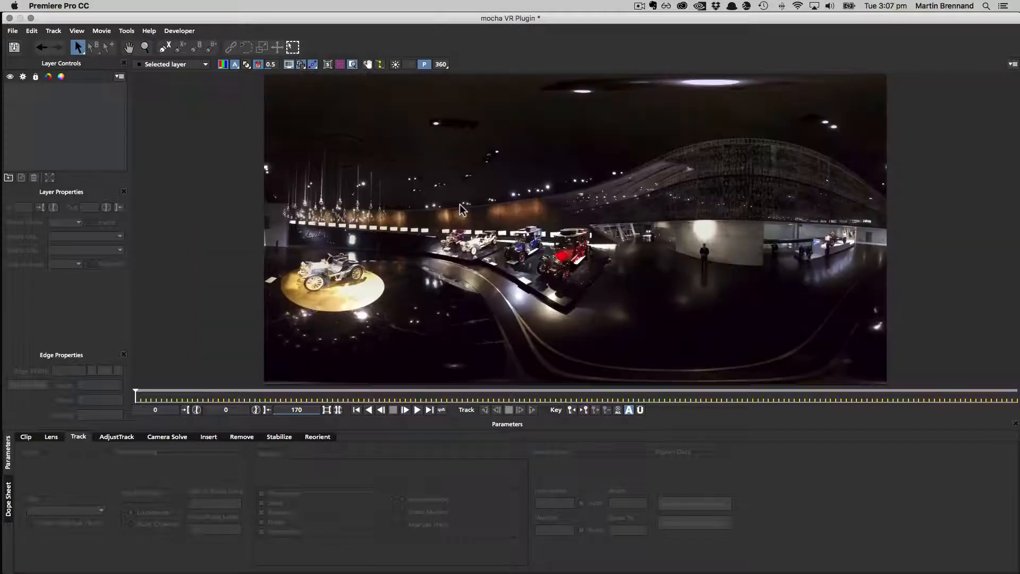
left_click(441, 64)
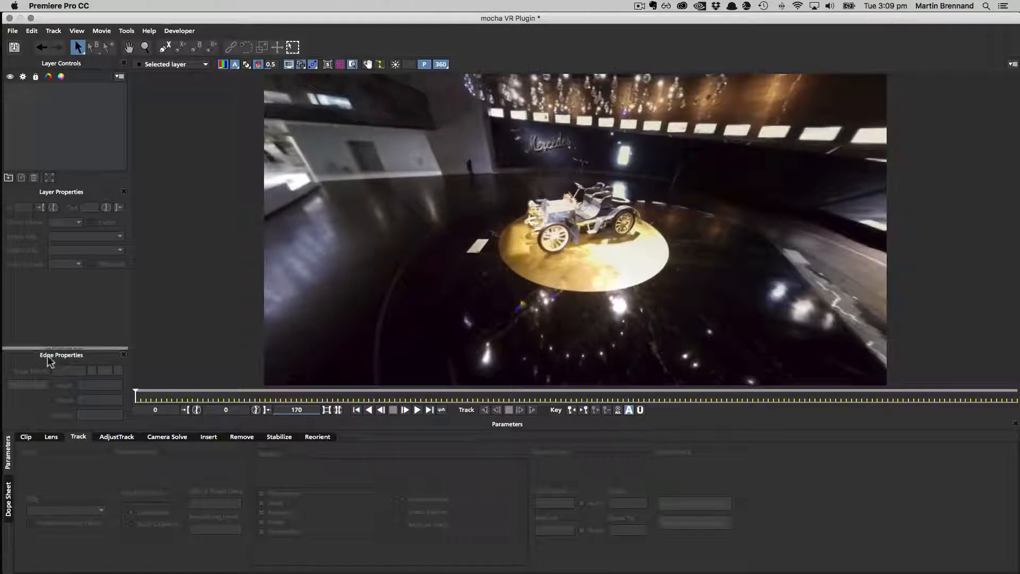
Step: Scrub through the clip to examine how the car moves, and return to frame 0
left_click_drag(134, 394, 737, 412)
left_click(924, 414)
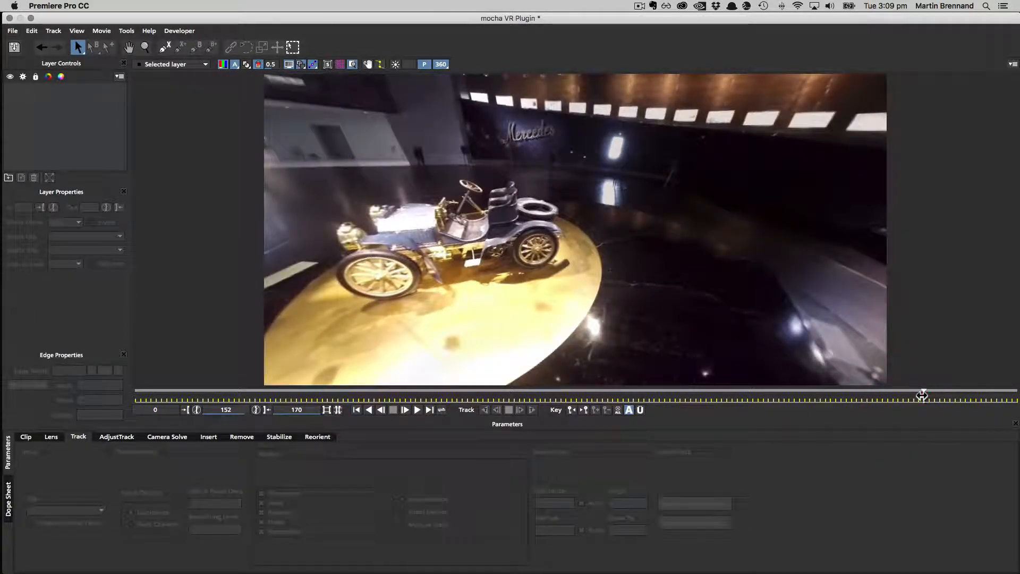
left_click_drag(920, 399, 136, 399)
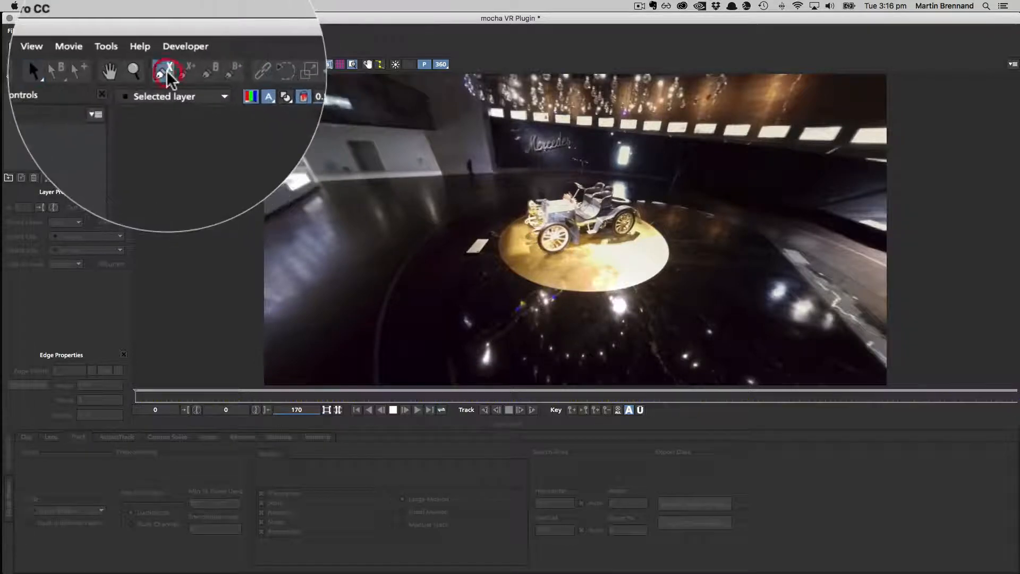
Step: Draw a closed X-Spline loosely around the vintage car at frame 0
left_click(165, 47)
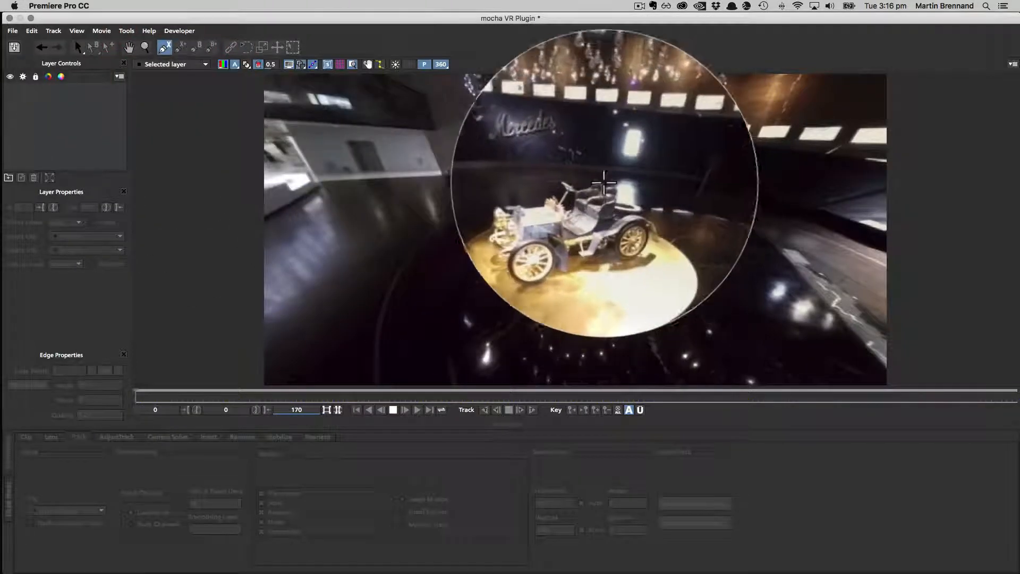
left_click(615, 179)
left_click(554, 185)
left_click(515, 198)
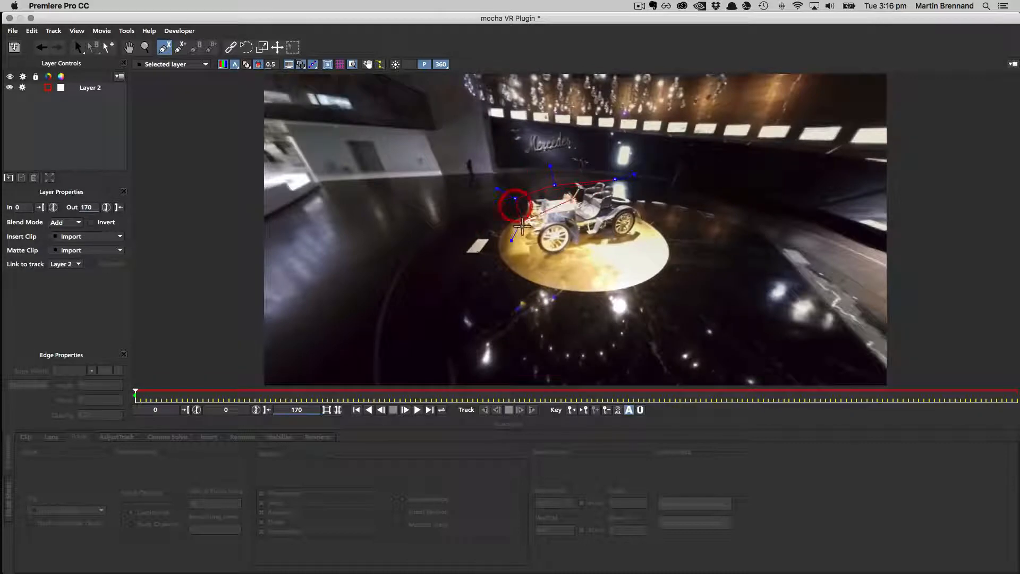
left_click(536, 249)
left_click(573, 250)
left_click(607, 238)
left_click(643, 222)
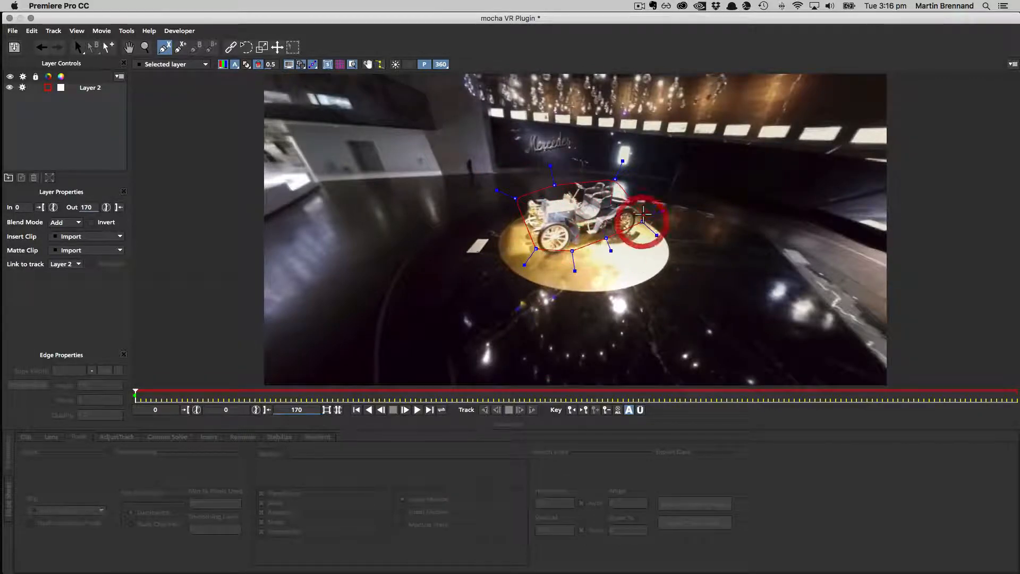
right_click(644, 214)
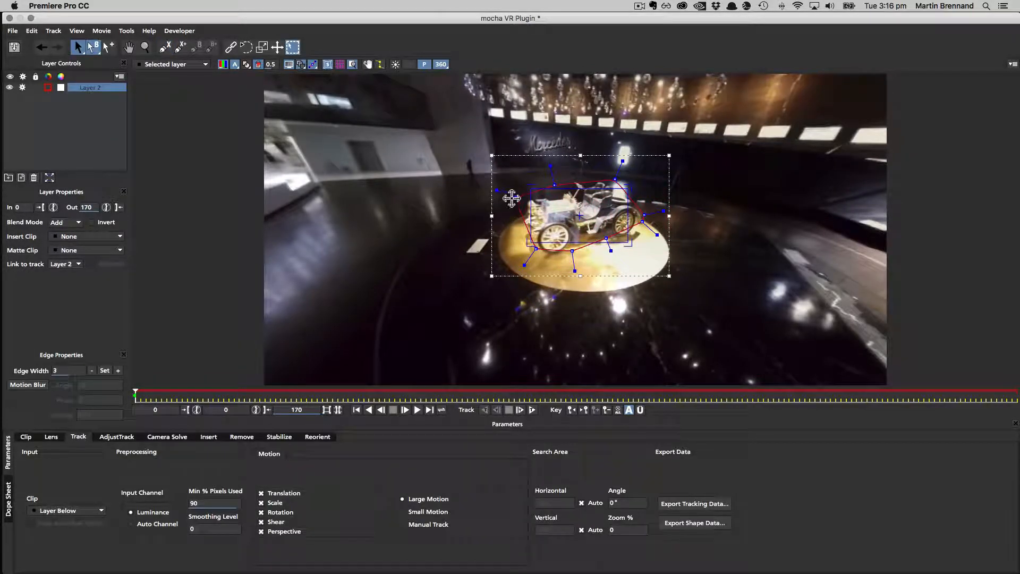
Step: Move the X-Spline's points closer to the car's outline and hide the planar surface overlay
left_click_drag(515, 199, 554, 199)
left_click_drag(615, 180, 626, 237)
left_click(328, 65)
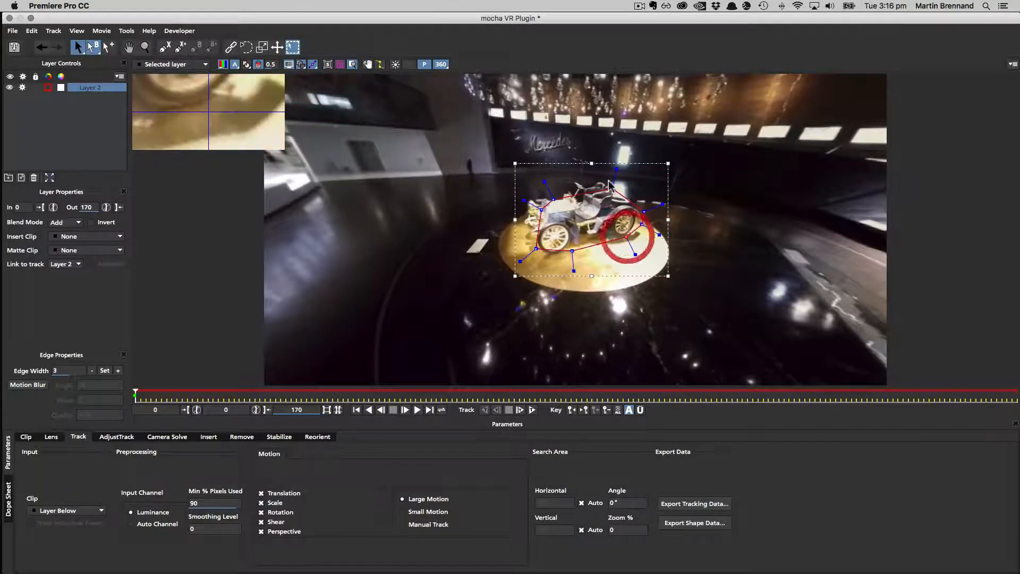
left_click_drag(612, 188, 611, 189)
left_click(551, 197)
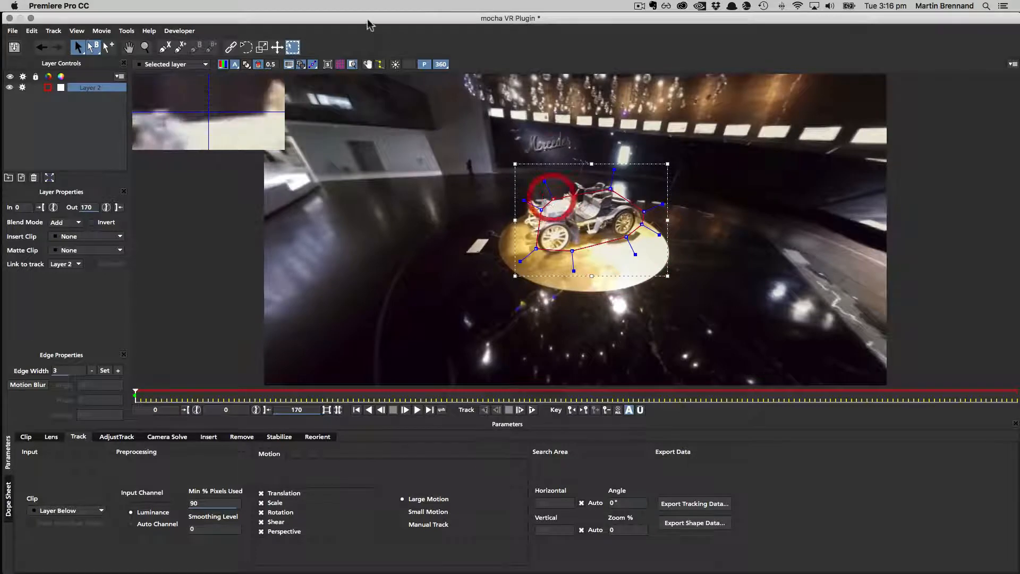
Step: Show the layer matte and adjust the spline points below the front wheel and above the bonnet
left_click(340, 65)
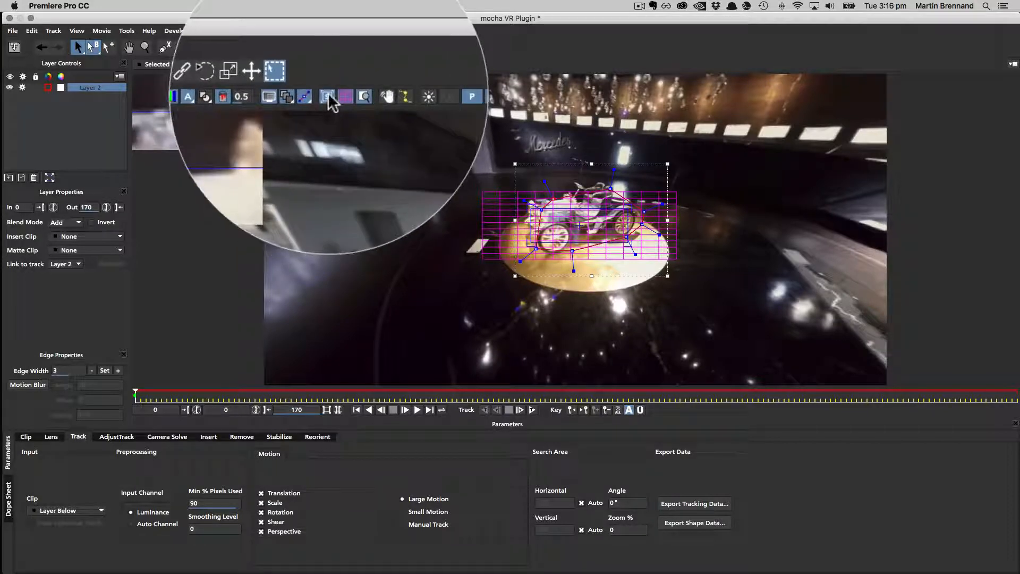
left_click(341, 65)
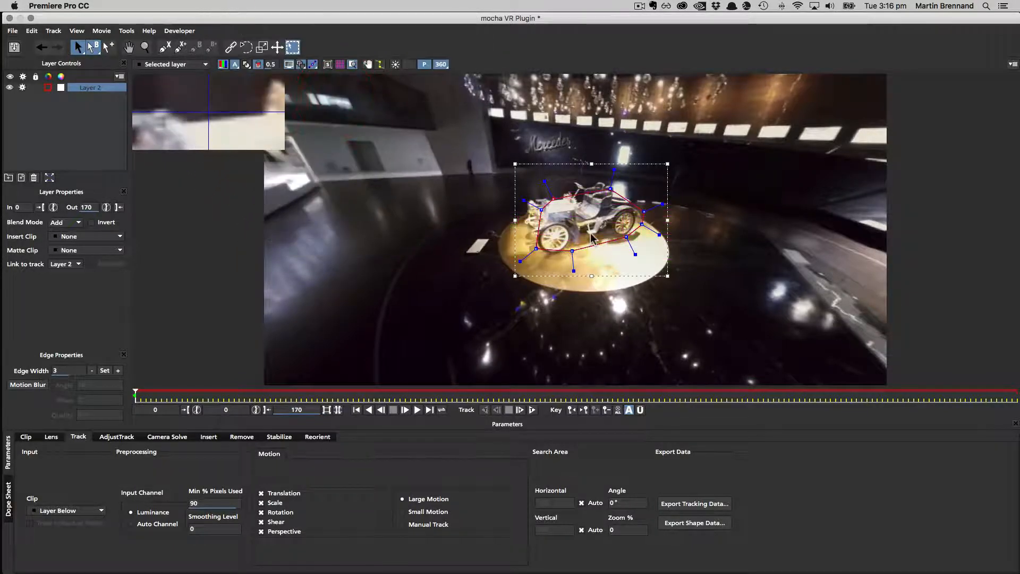
left_click(246, 65)
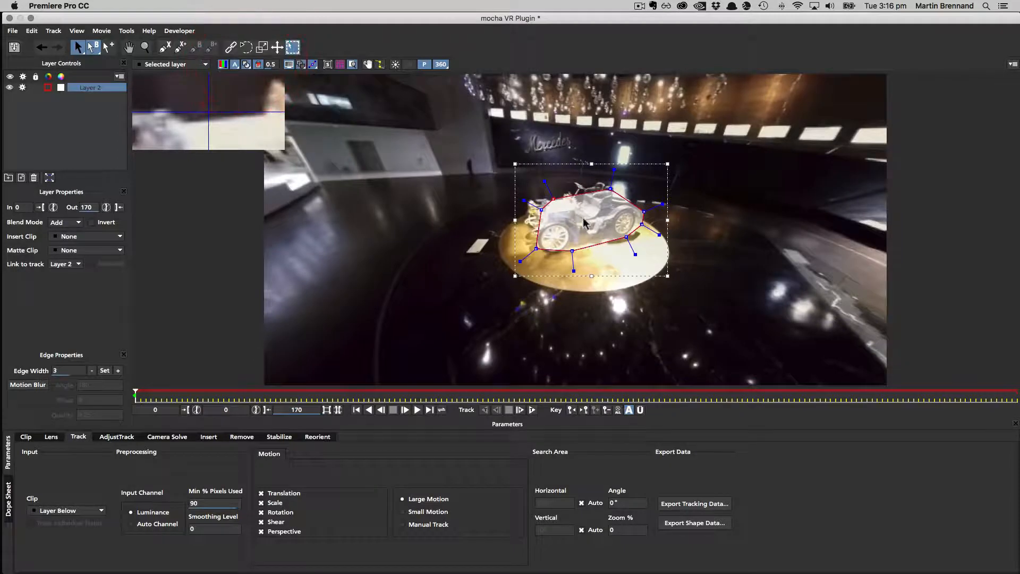
left_click_drag(571, 250, 553, 256)
mouse_move(553, 200)
left_mouse_down()
mouse_move(612, 190)
mouse_move(554, 201)
left_mouse_up()
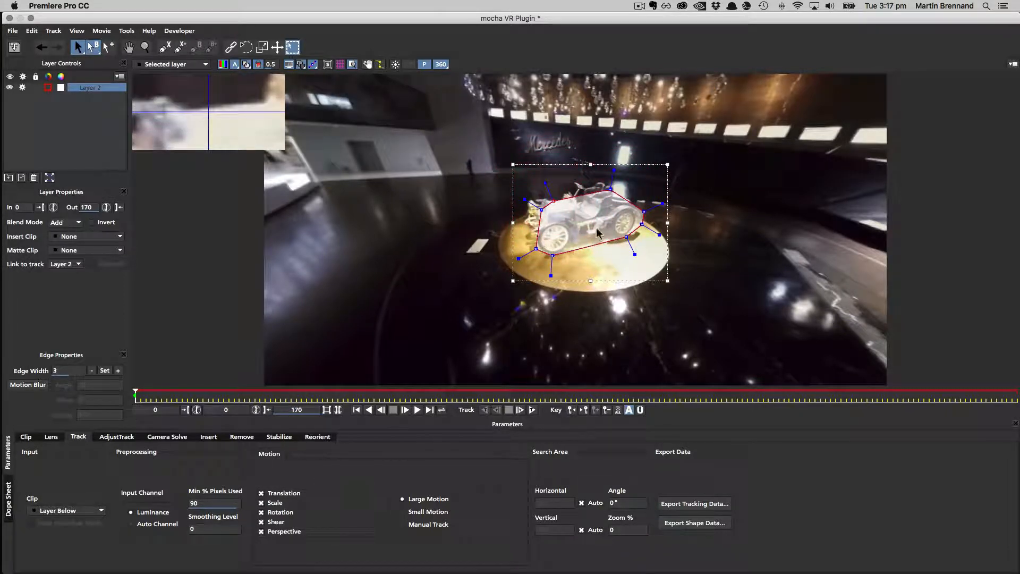
Step: Track the car layer forward to frame 170 and check the shape at the end of the clip
left_click(532, 410)
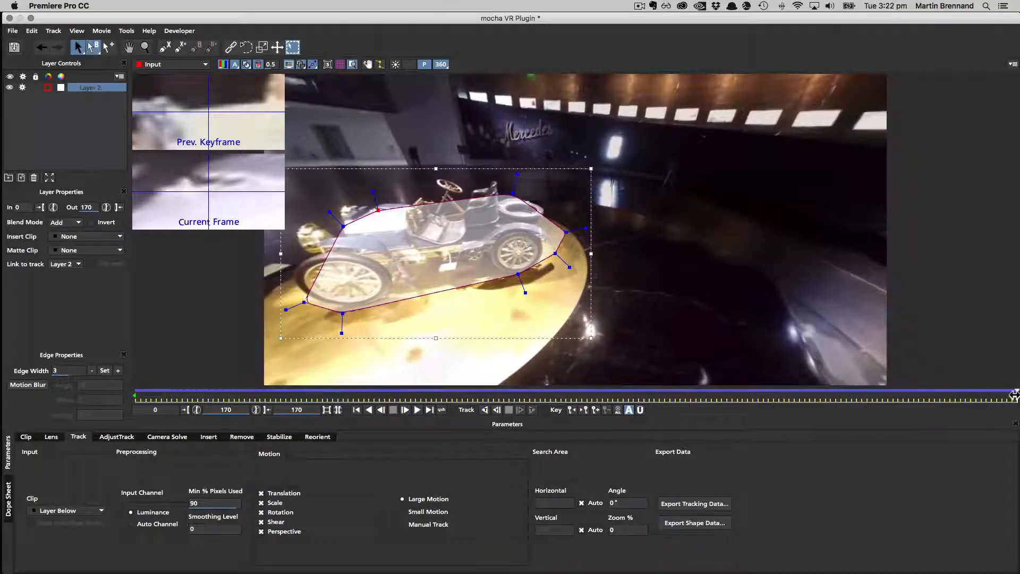
left_click_drag(1001, 396, 1018, 372)
mouse_move(1014, 397)
left_mouse_down()
mouse_move(131, 355)
mouse_move(995, 388)
mouse_move(278, 346)
mouse_move(276, 358)
mouse_move(1018, 383)
mouse_move(237, 358)
mouse_move(1019, 383)
left_mouse_up()
Step: Rename the tracked layer "car track" and turn off its visibility and processing
double_click(90, 88)
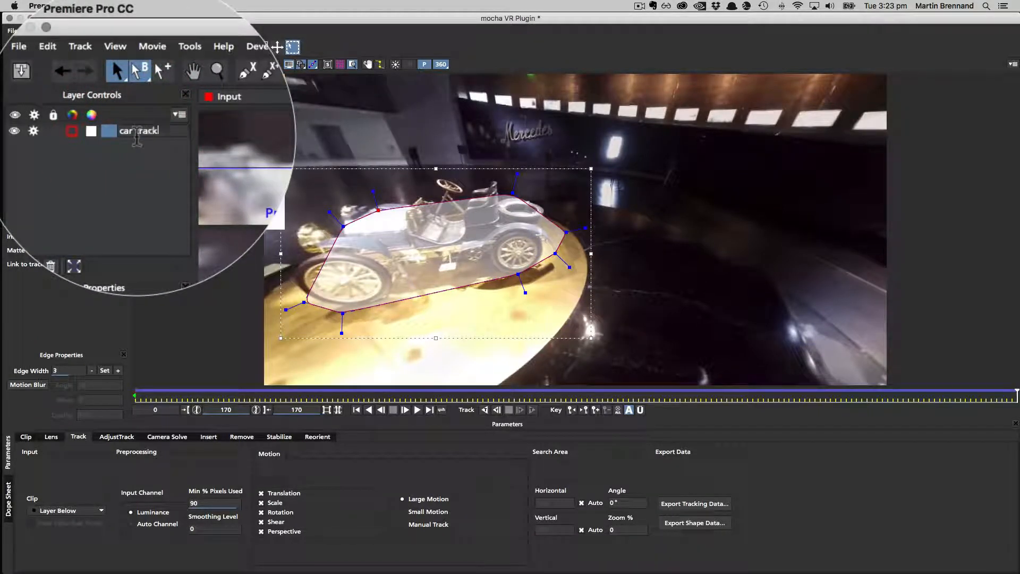
type("car track")
key("Return")
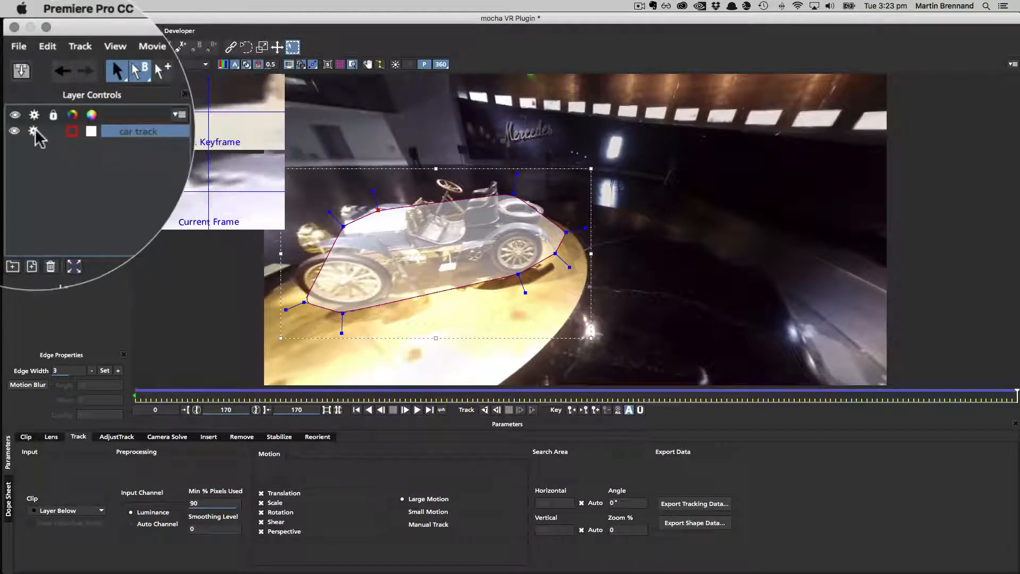
left_click(34, 131)
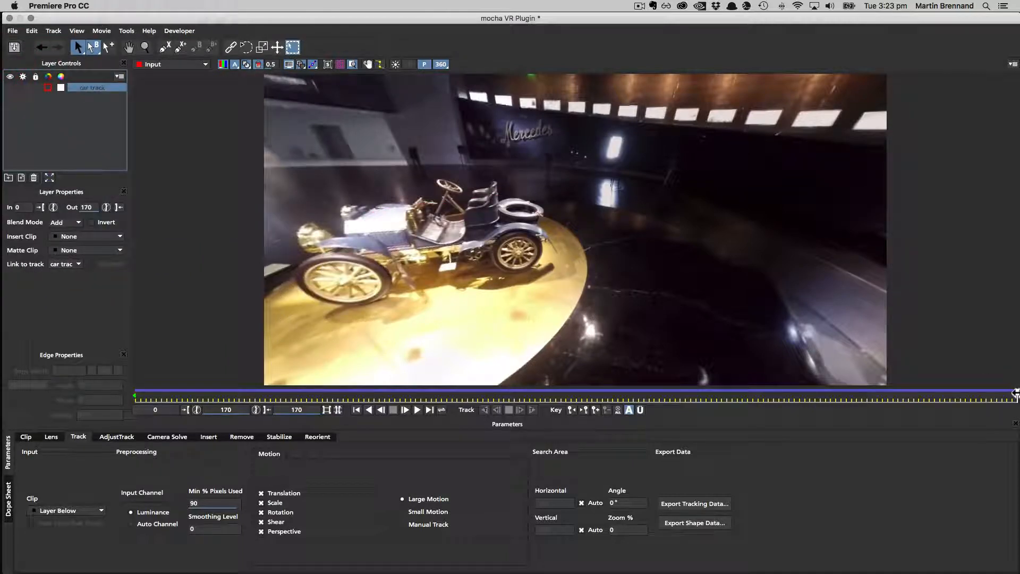
Step: Start a new X-Spline at frame 170, tracing the car's headlamp and the outer edge of its front wheel
mouse_move(1015, 393)
left_mouse_down()
mouse_move(718, 392)
mouse_move(1018, 392)
left_mouse_up()
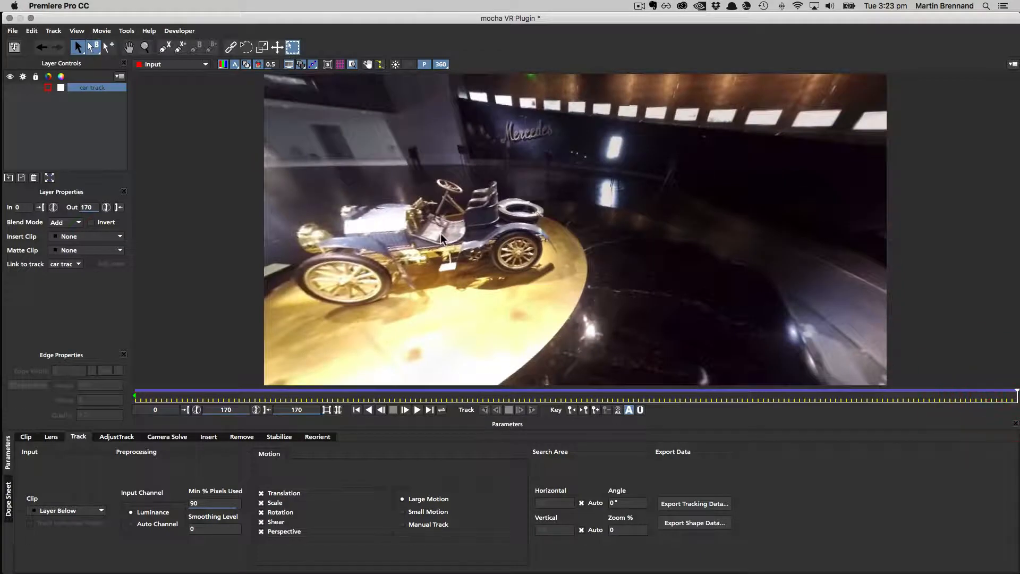
left_click_drag(442, 234, 508, 314)
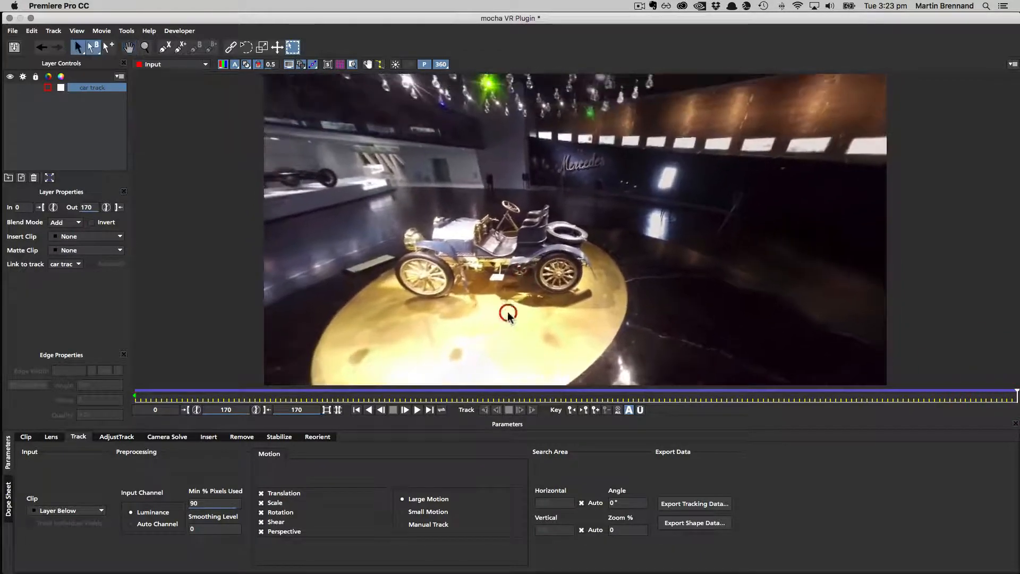
left_click(165, 46)
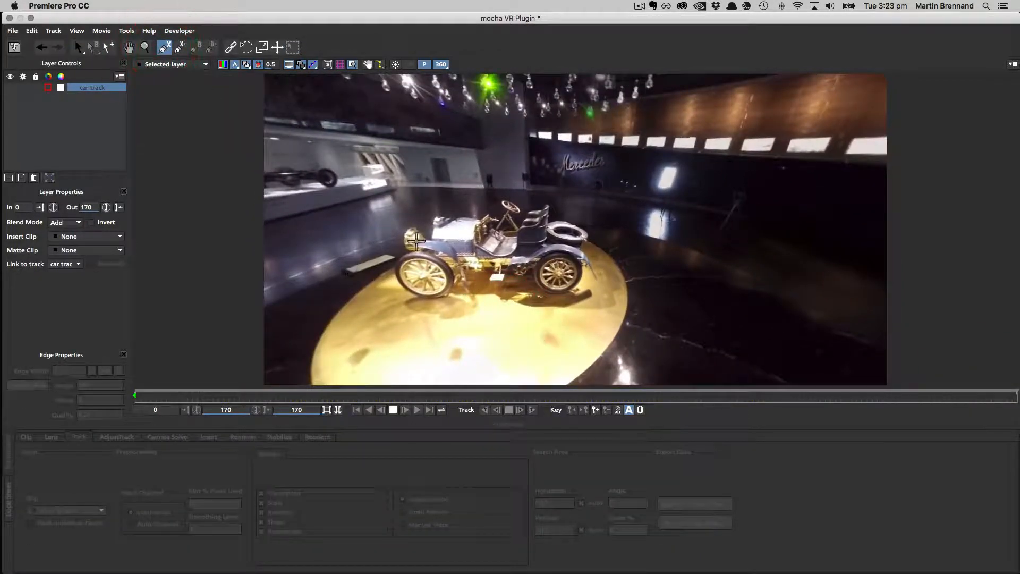
left_click(412, 227)
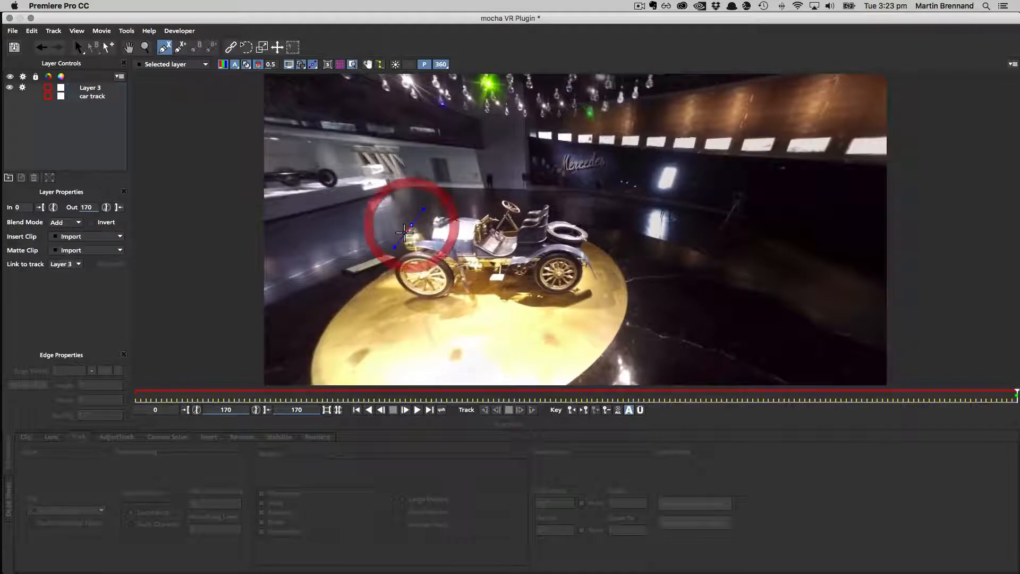
left_click(404, 238)
left_click(405, 247)
left_click(403, 255)
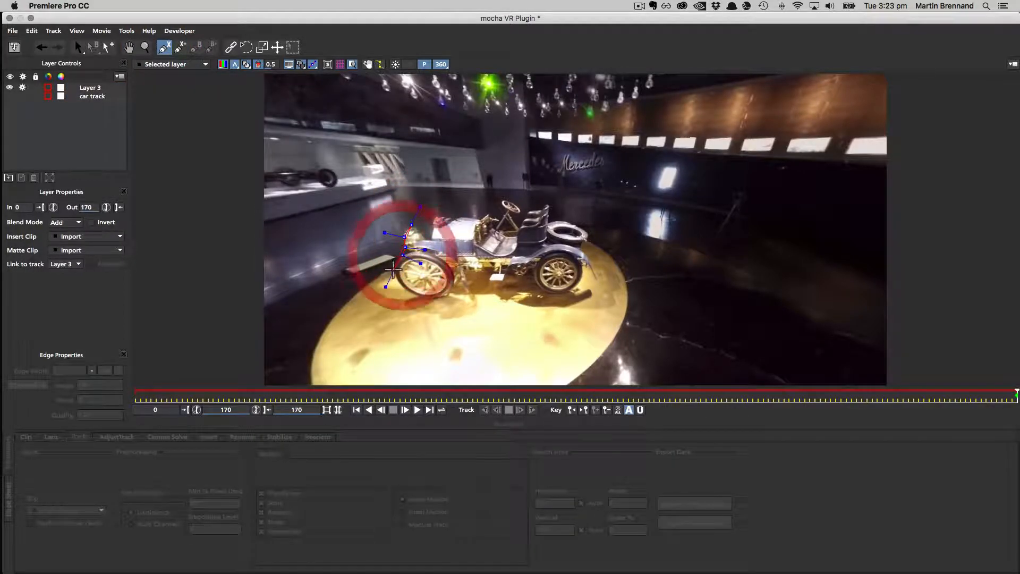
left_click(394, 271)
left_click(400, 289)
left_click(420, 299)
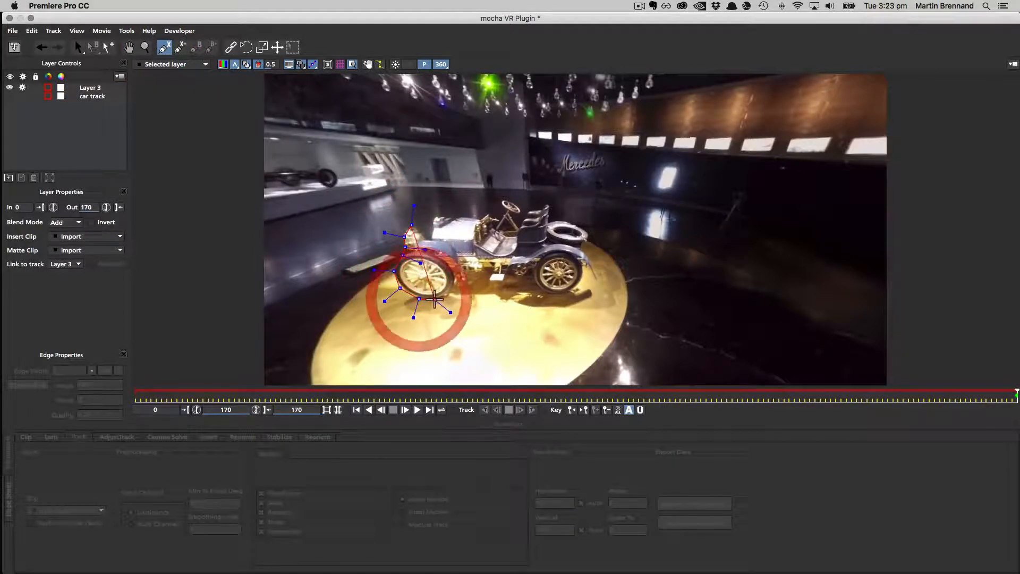
left_click(439, 298)
left_click(456, 282)
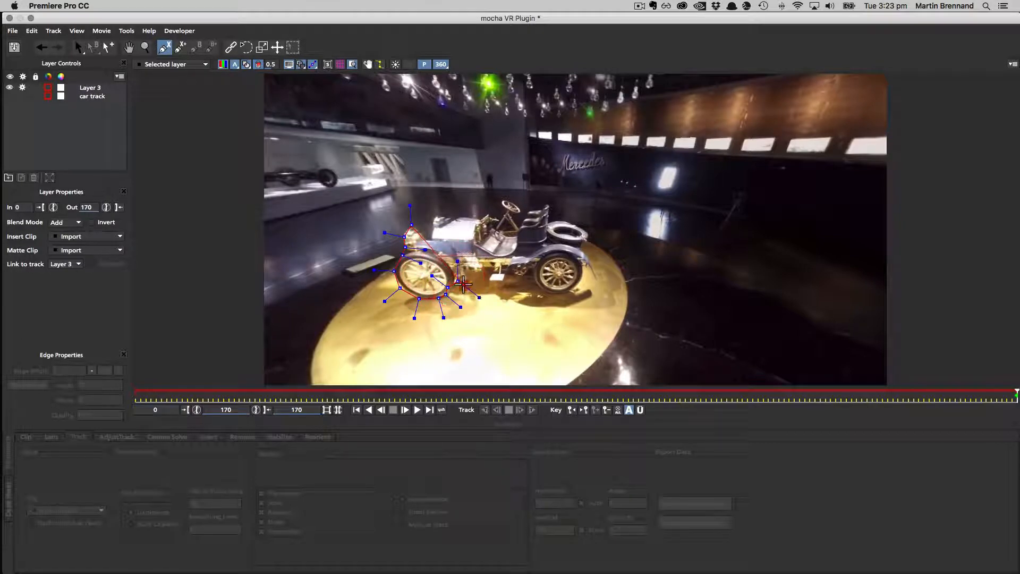
Step: Continue the X-Spline along the car's underside and around the rear wheel to the rear fender
left_click(487, 276)
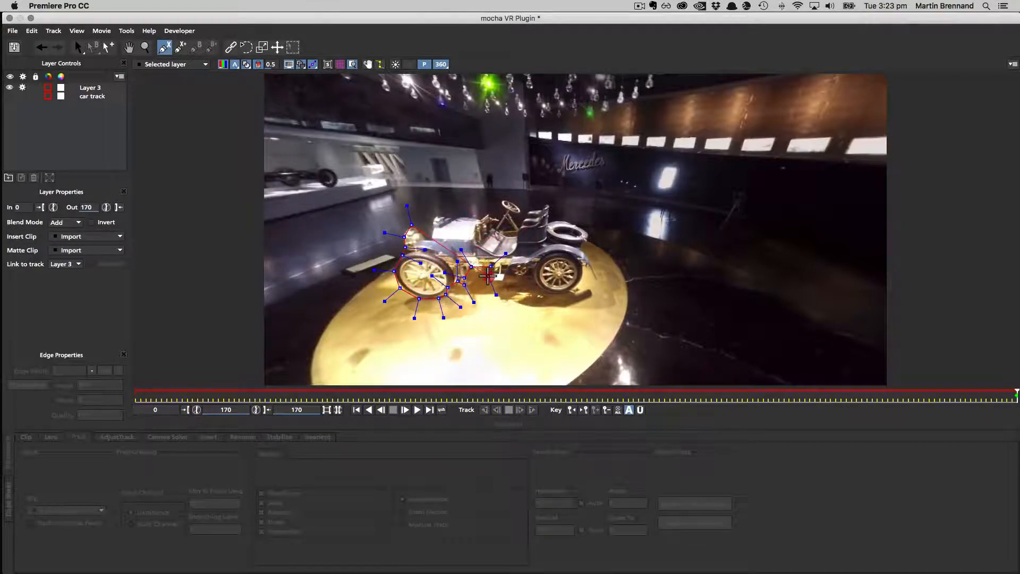
left_click(502, 270)
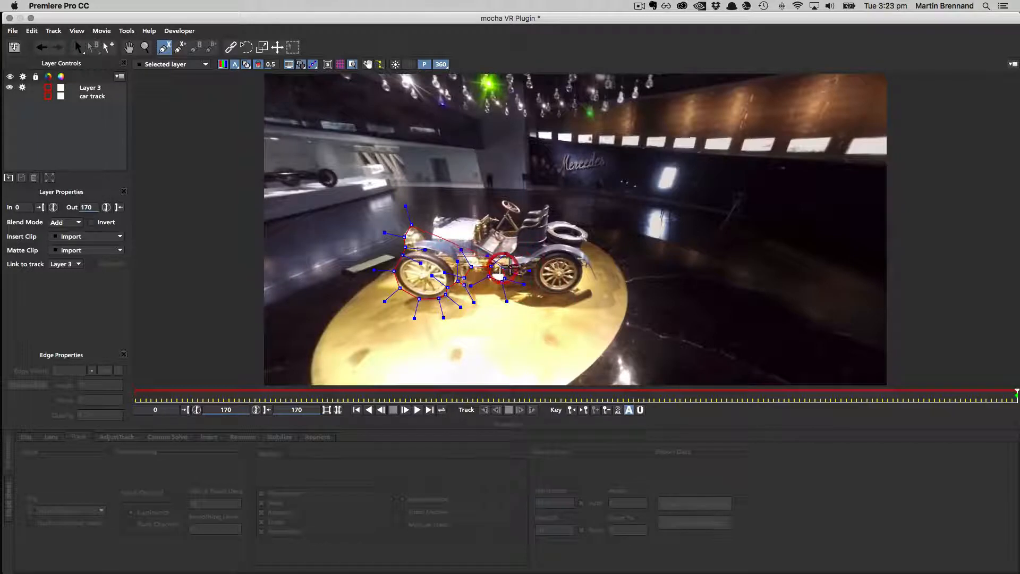
left_click(534, 281)
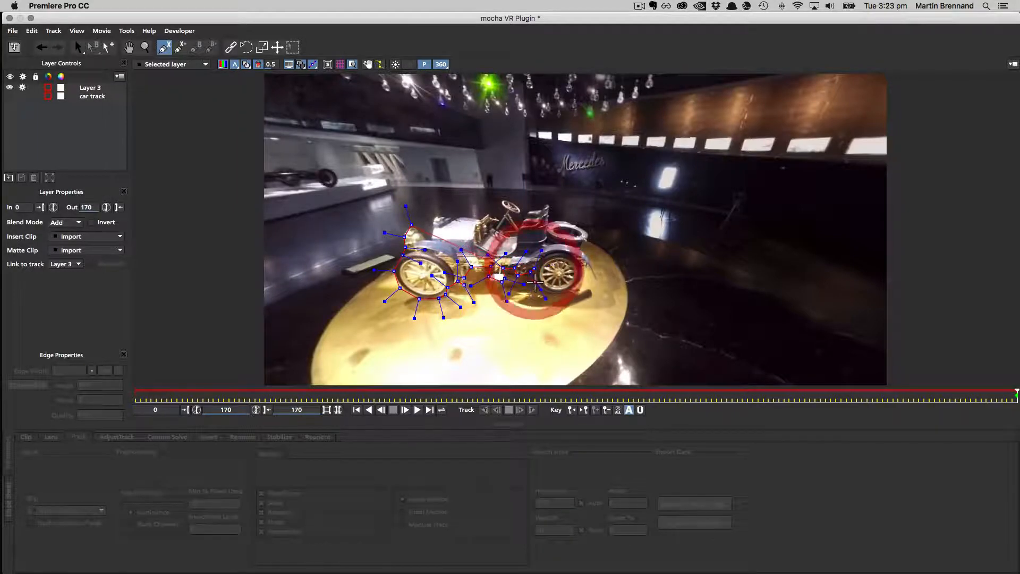
left_click(580, 278)
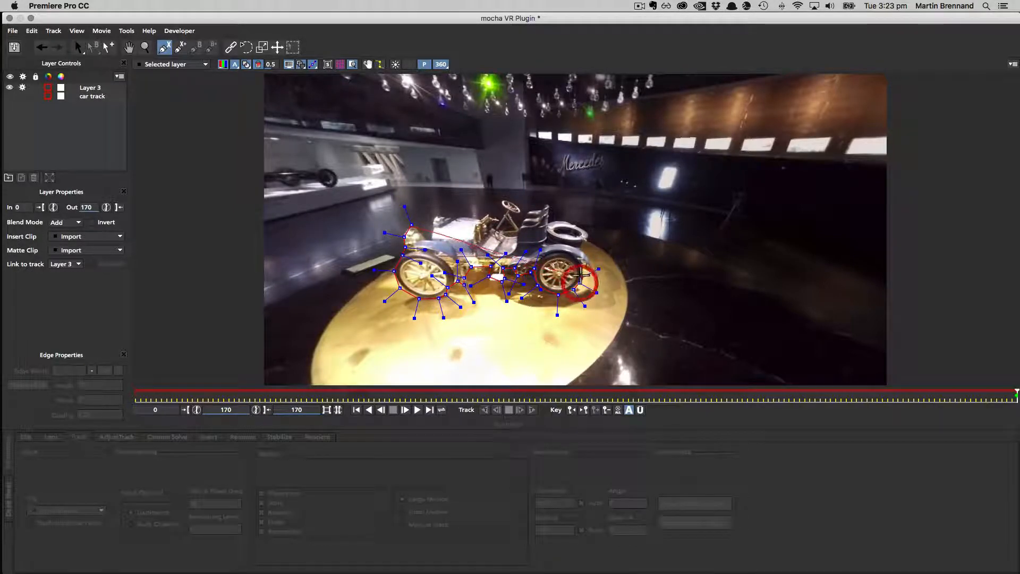
left_click(582, 260)
left_click(593, 273)
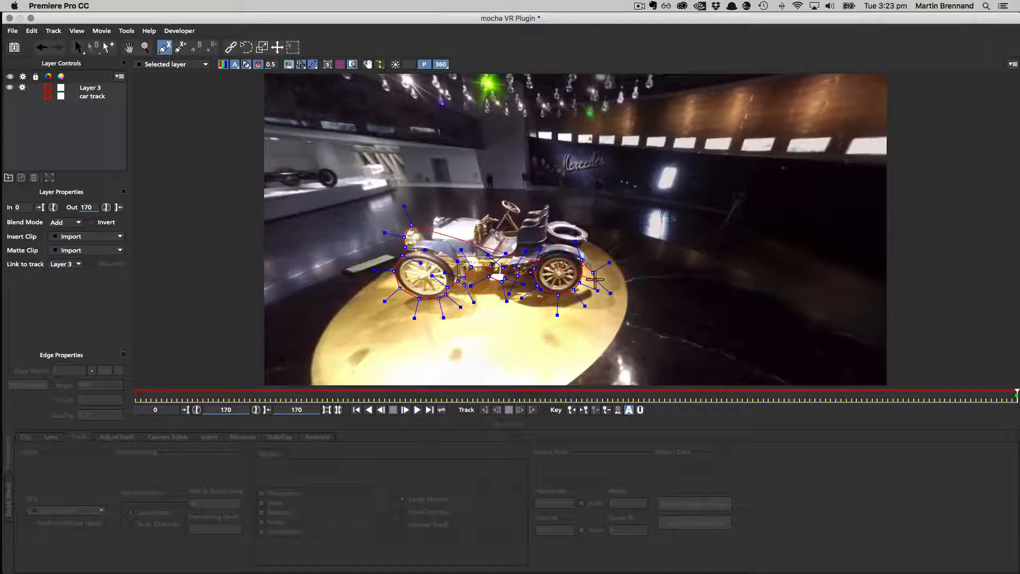
left_click(596, 279)
Step: Continue the X-Spline from the rear fender over the spare tyre and seat to the steering wheel
left_click(584, 248)
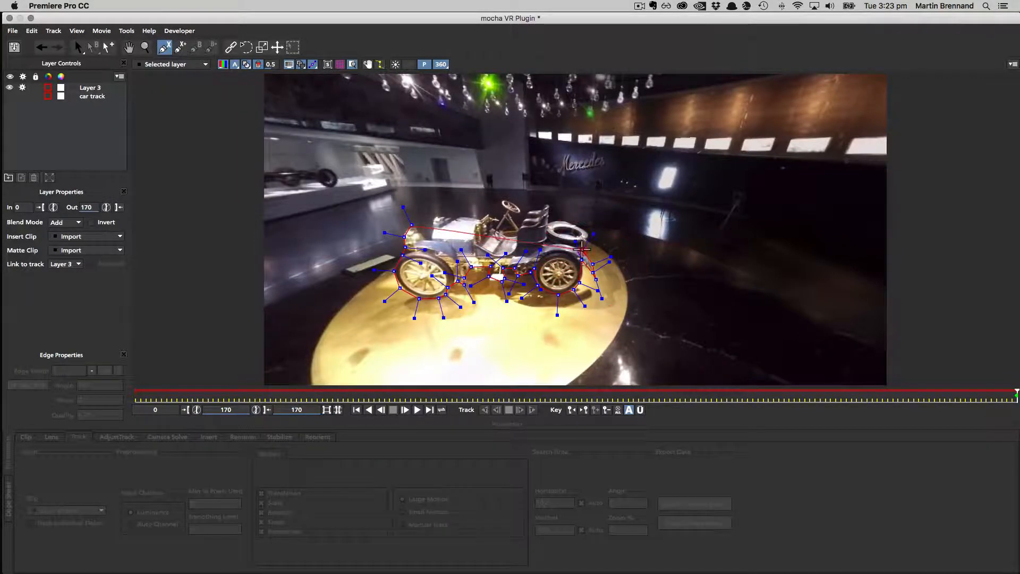
left_click(584, 234)
left_click(565, 216)
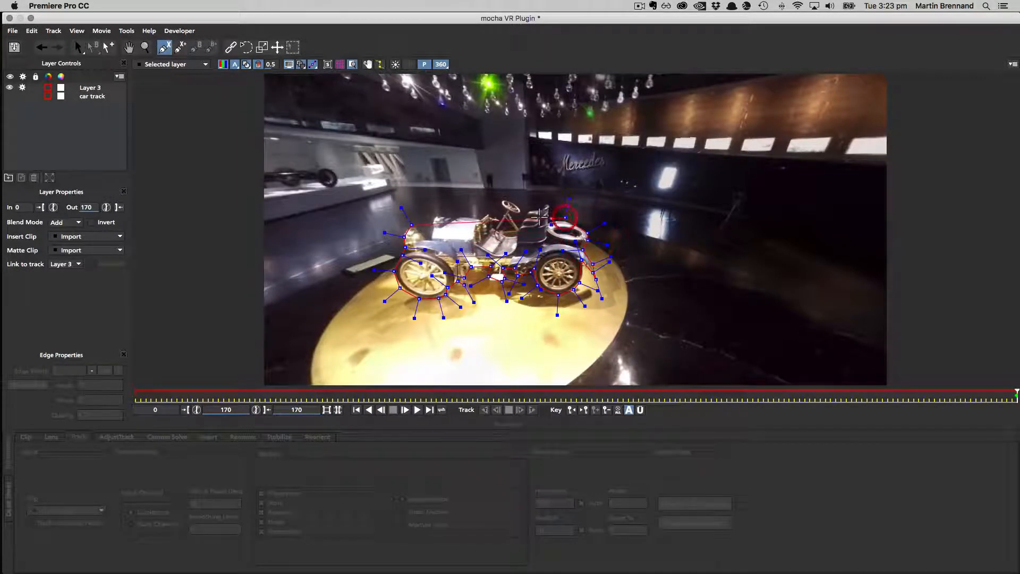
left_click(550, 213)
left_click(549, 205)
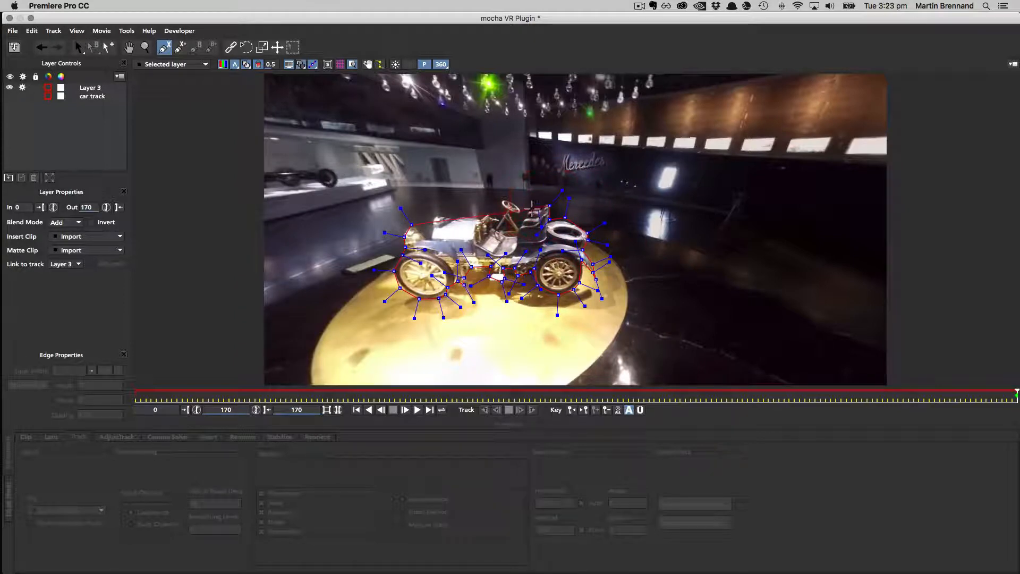
left_click(536, 208)
left_click(512, 210)
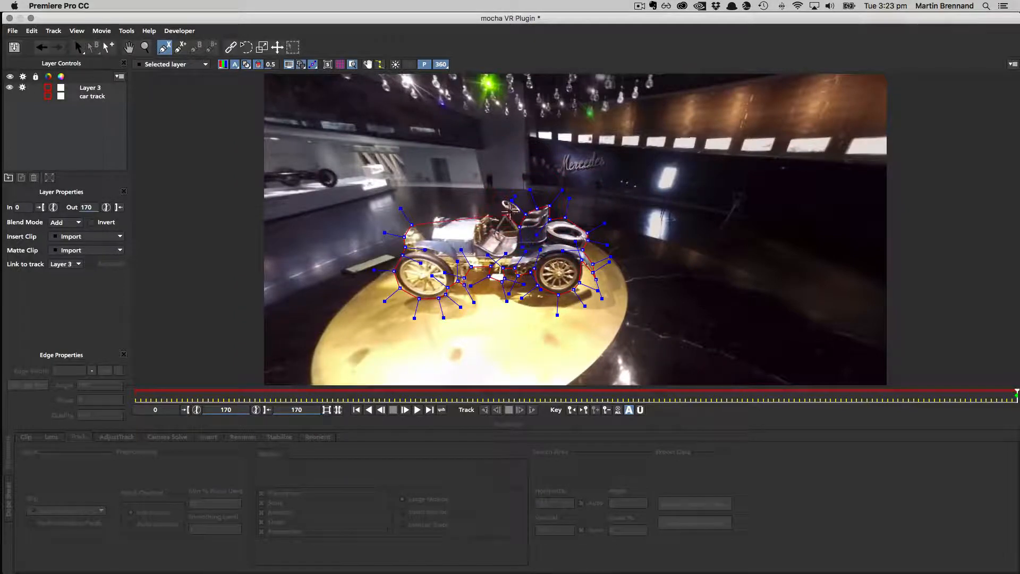
Step: Trace the X-Spline along the dashboard and bonnet down to the headlamp and close the shape
left_click(487, 216)
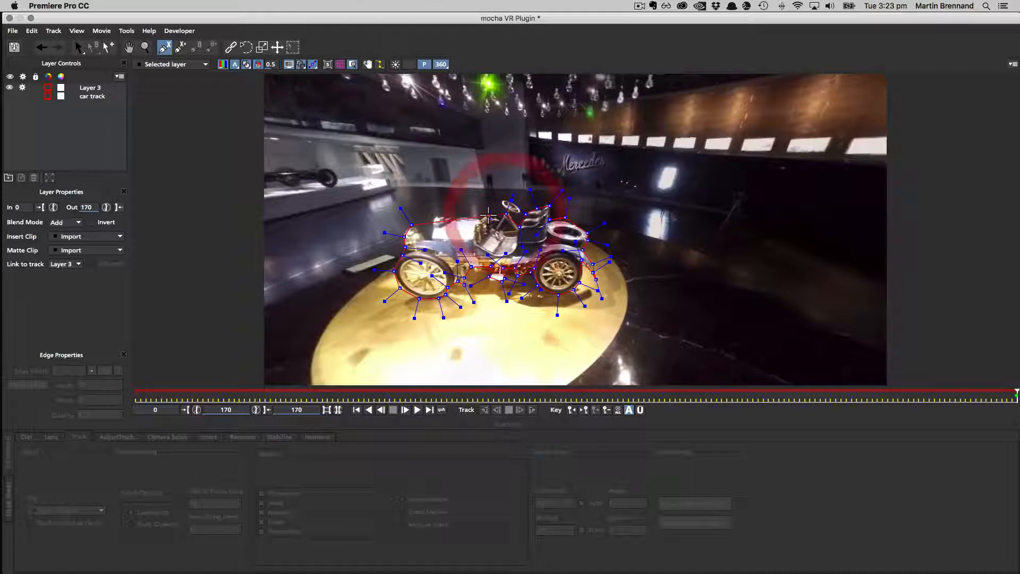
left_click(474, 218)
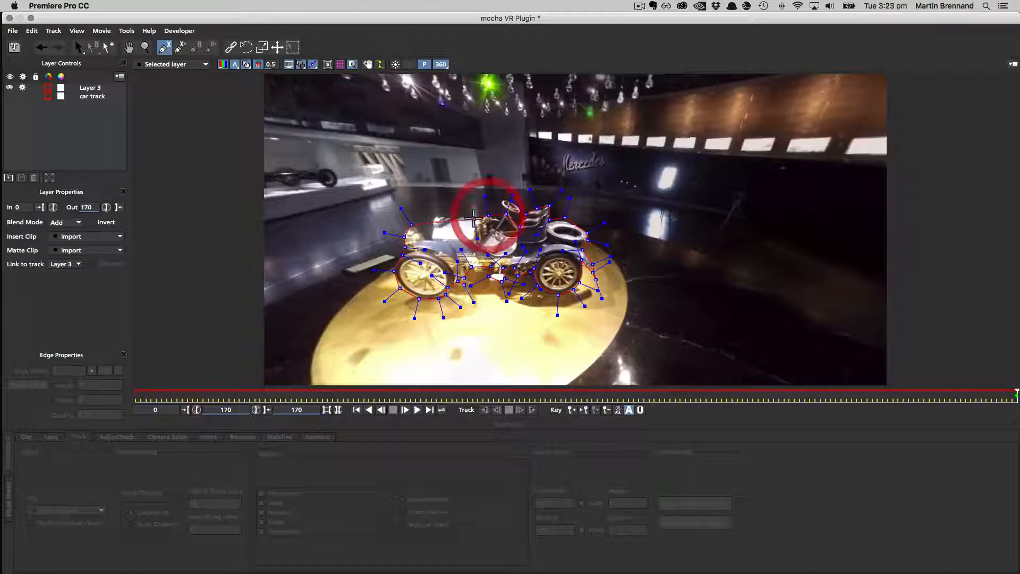
left_click(434, 217)
left_click(429, 229)
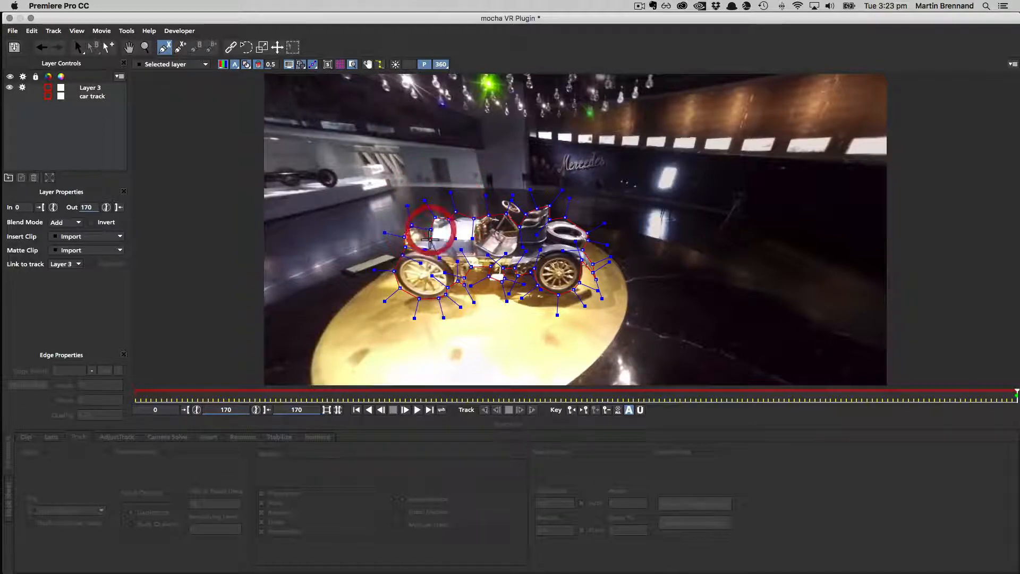
right_click(427, 240)
Step: Display the layer mattes and tighten the spline's curves and points to fit the car's outline and underside at frame 170
left_click(246, 66)
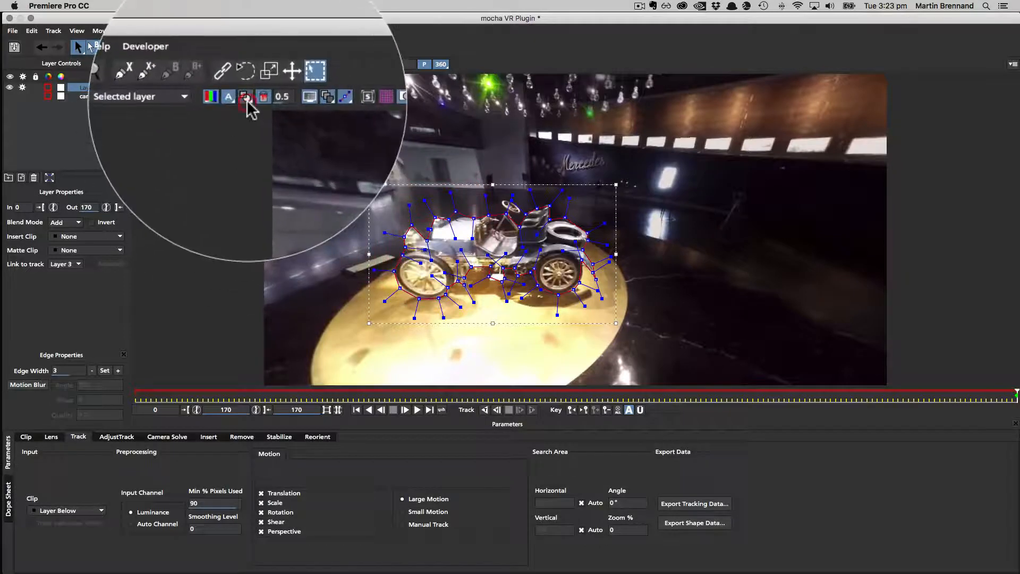
left_click(247, 66)
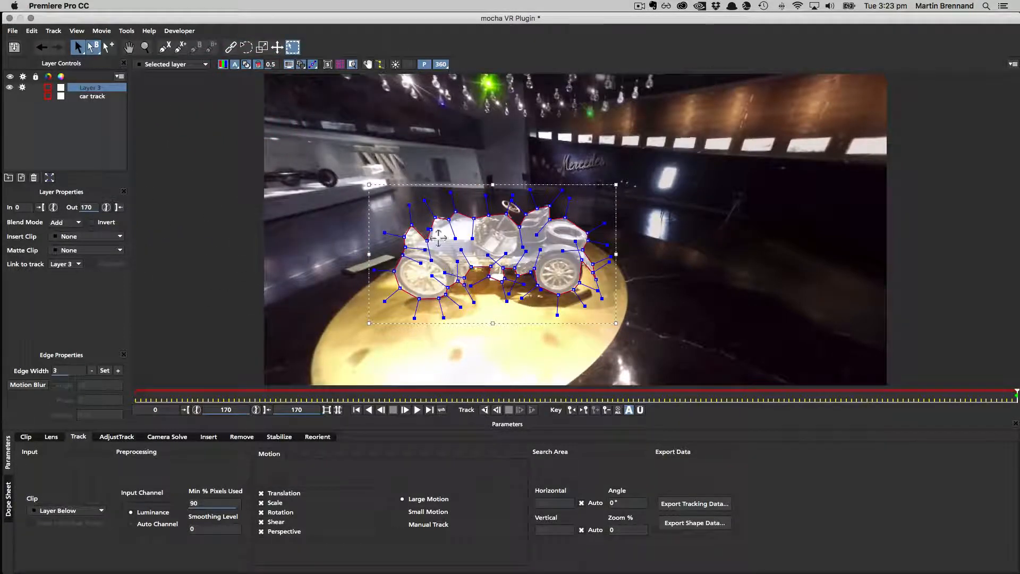
left_click_drag(411, 206, 410, 216)
left_click(553, 244)
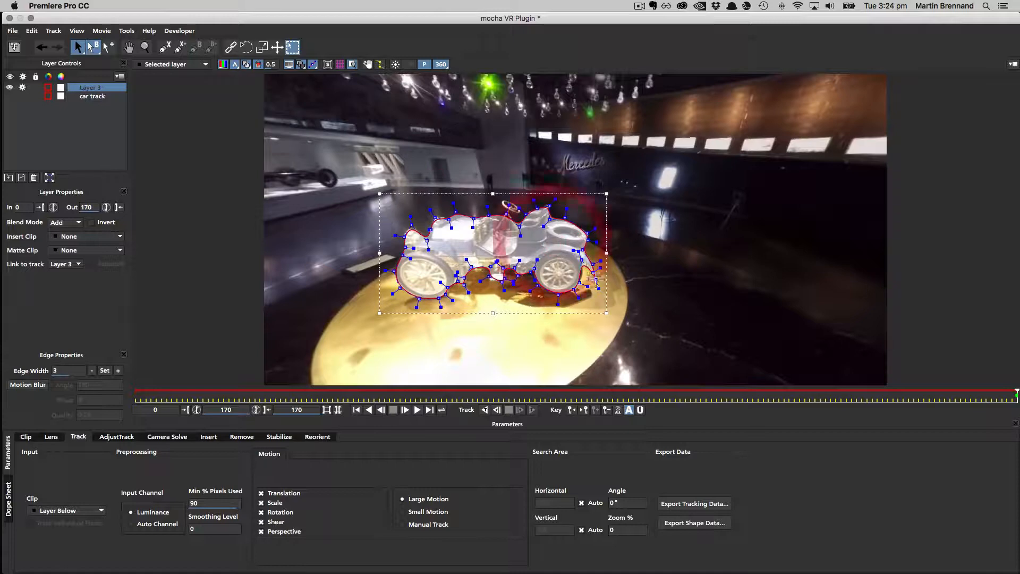
left_click(498, 257)
left_click(496, 278)
mouse_move(481, 280)
left_mouse_down()
mouse_move(473, 303)
mouse_move(492, 265)
left_mouse_up()
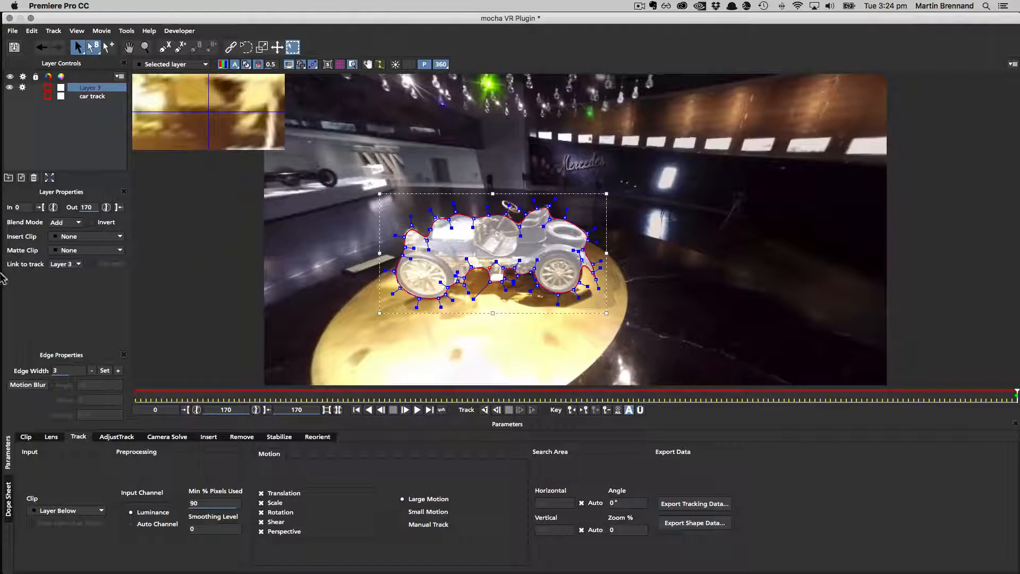
Step: Link Layer 3 to the car track layer and rename it "car mask" with its processing turned off
left_click(66, 264)
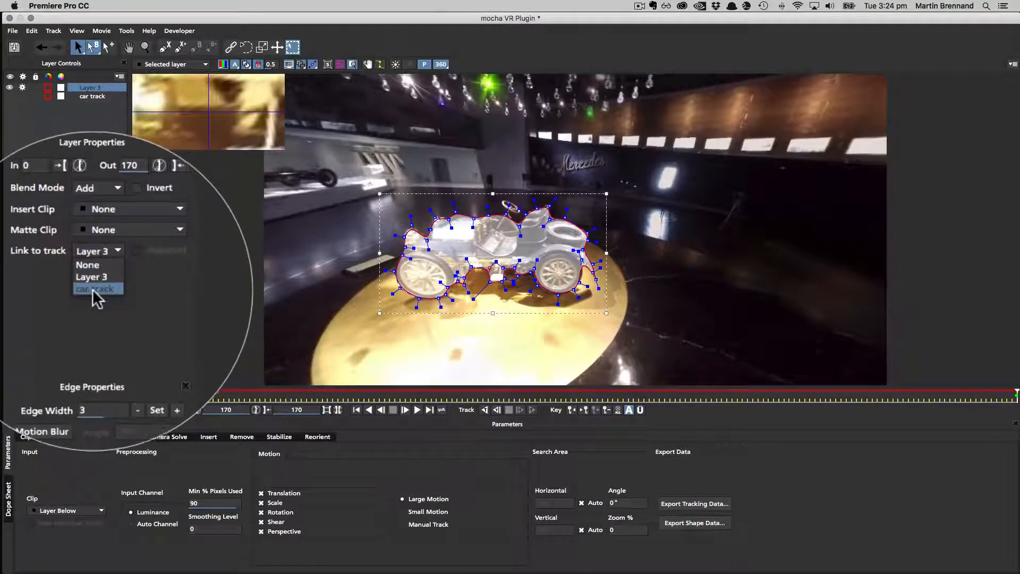
left_click(62, 290)
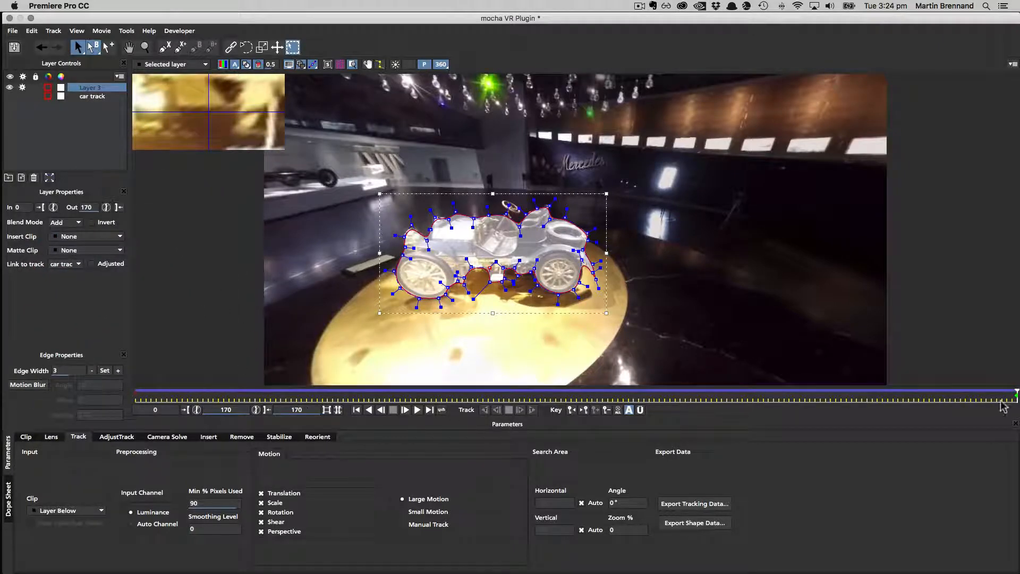
mouse_move(1015, 396)
left_mouse_down()
mouse_move(545, 398)
mouse_move(1017, 397)
left_mouse_up()
double_click(94, 88)
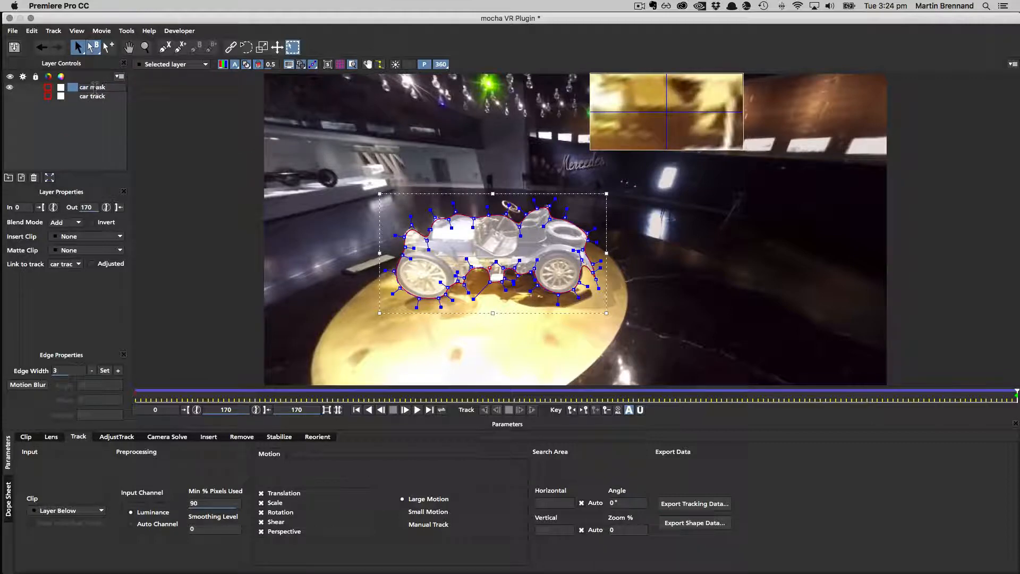
key("Return")
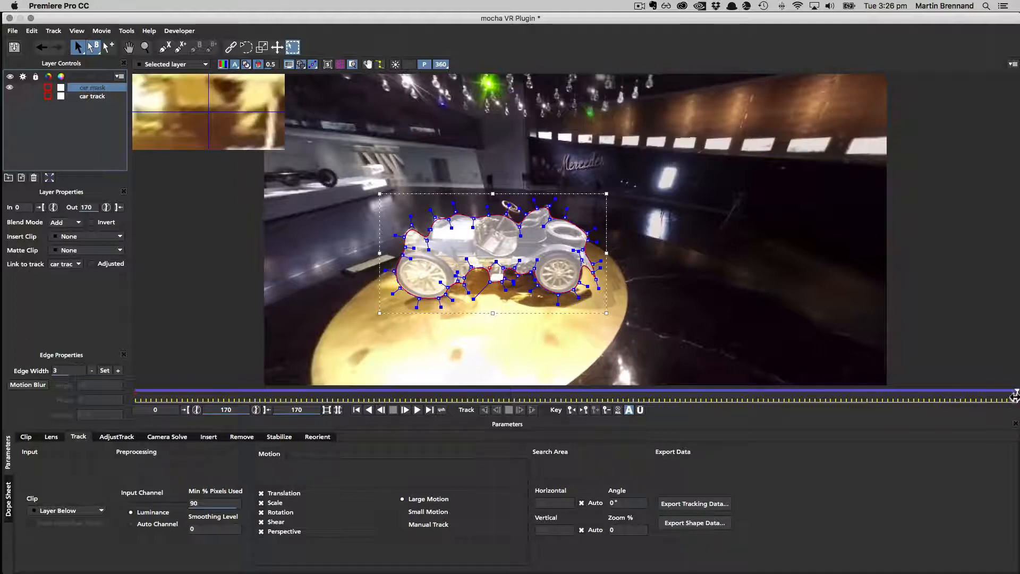
Step: Go to frame 0 and turn off colourised layer mattes to view the masked car as an enlarged cutout
left_click_drag(1015, 396, 136, 392)
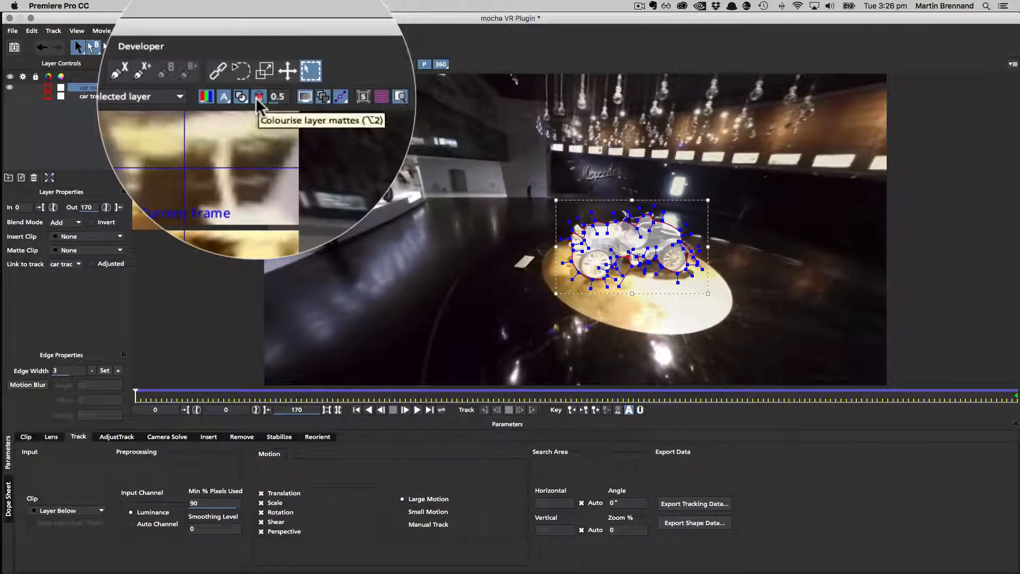
left_click(259, 65)
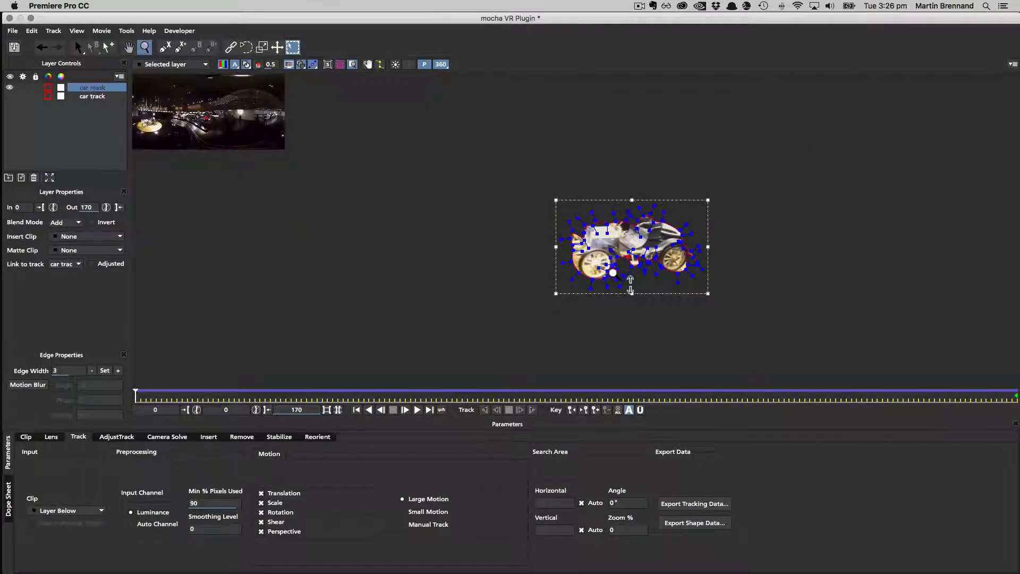
left_click_drag(612, 246, 601, 207)
key("z")
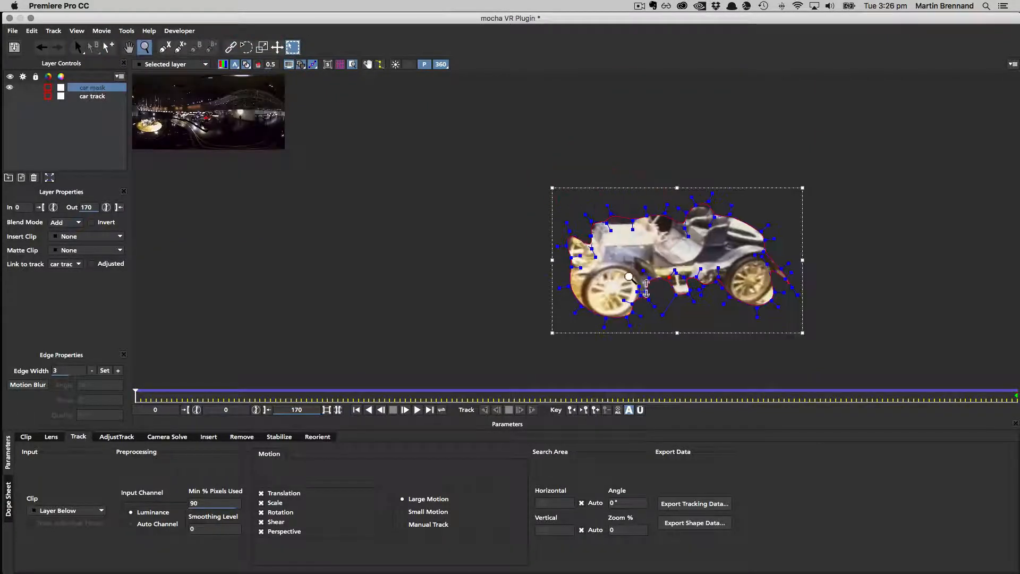
key("x")
left_click_drag(645, 245, 560, 224)
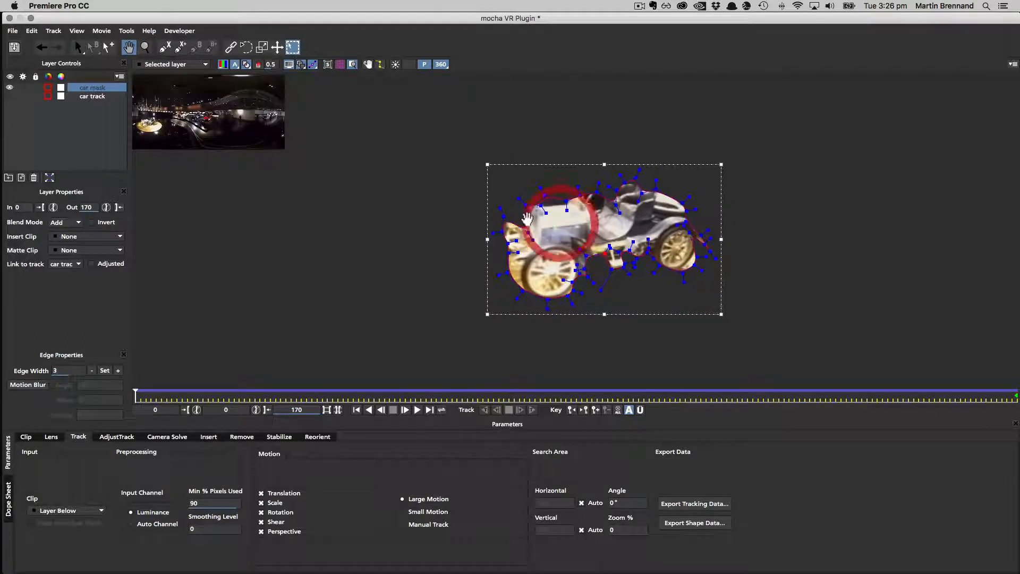
key("s")
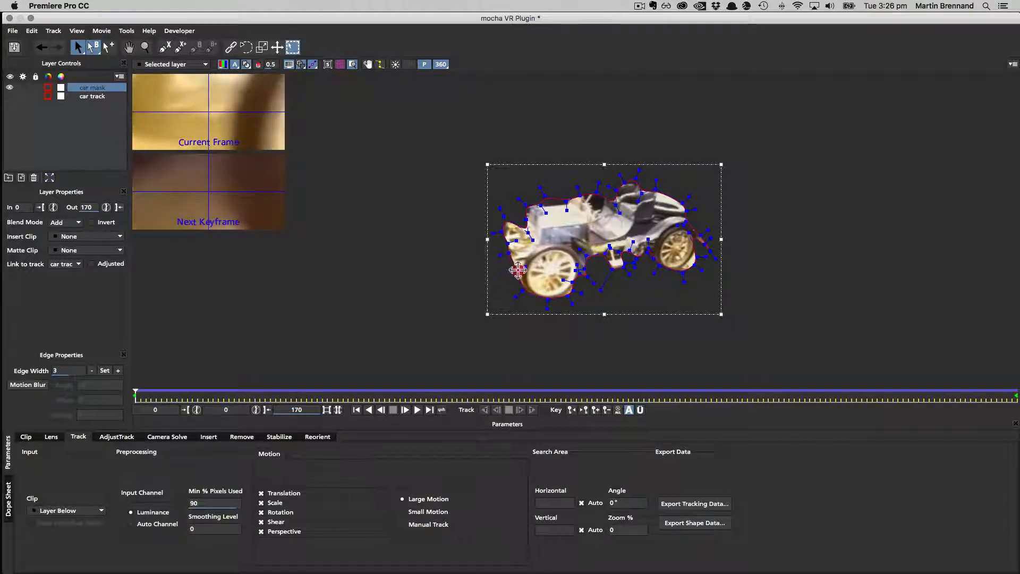
Step: Reshape the car mask at frame 0 around the front wheel, headlamp, bonnet corner and rear wheel
left_click_drag(519, 270, 513, 255)
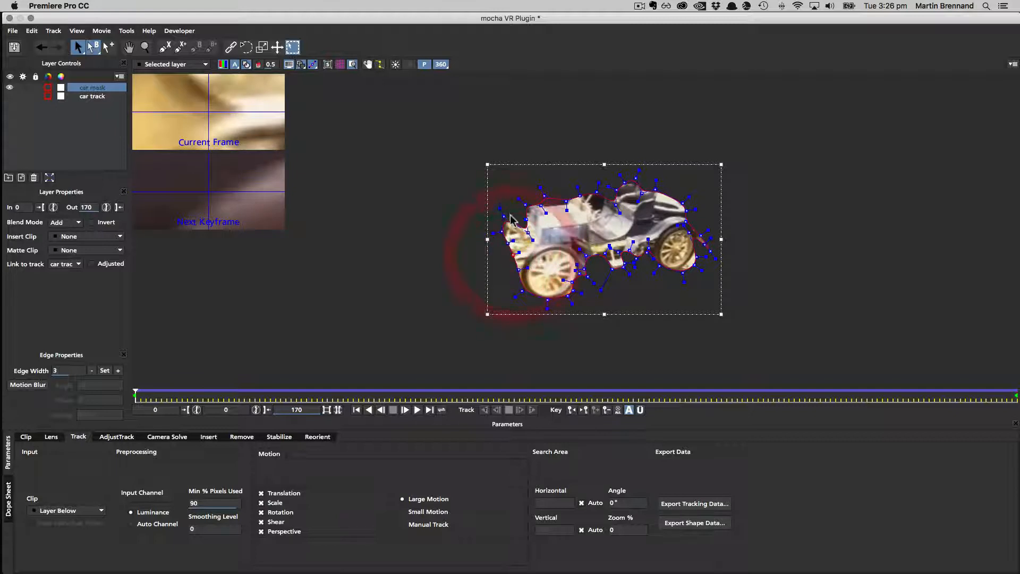
left_click_drag(505, 220, 549, 203)
mouse_move(695, 265)
left_mouse_down()
mouse_move(656, 270)
mouse_move(695, 252)
mouse_move(682, 271)
left_mouse_up()
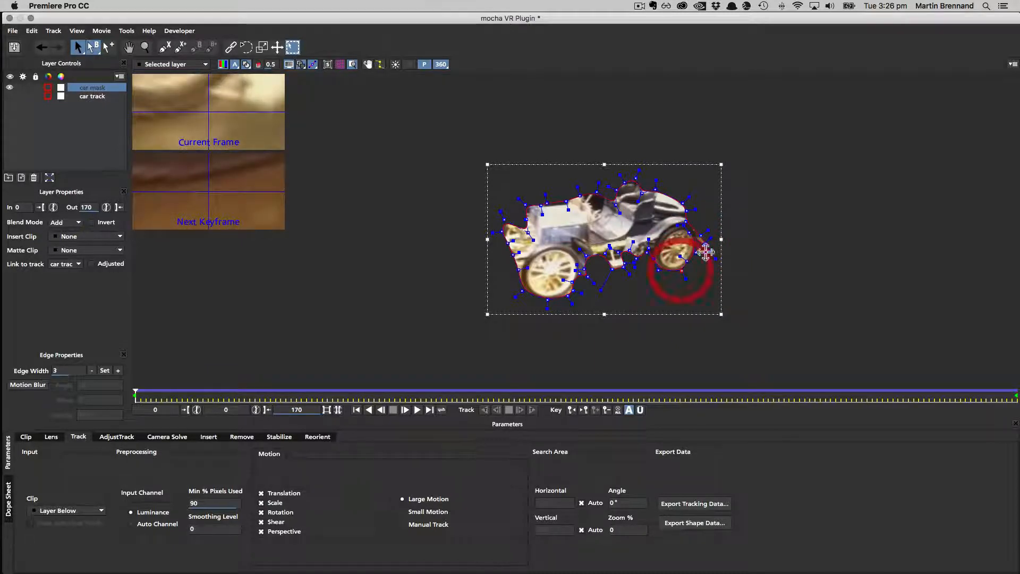
left_click_drag(702, 236, 707, 223)
Step: Hide the layer mattes and extend the frame 0 mask to cover the rear fender and headlamps
left_click(246, 65)
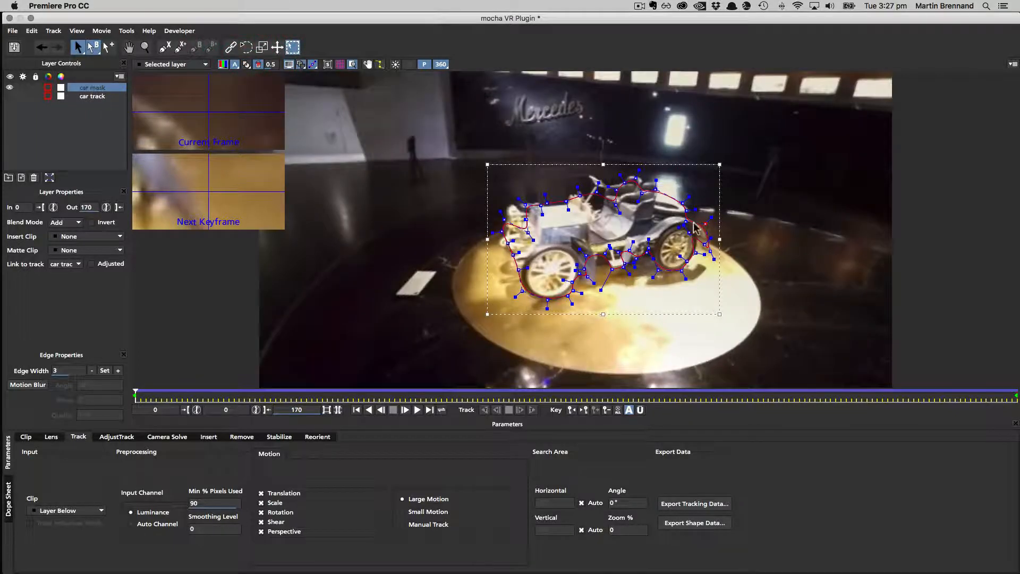
left_click_drag(690, 233, 702, 249)
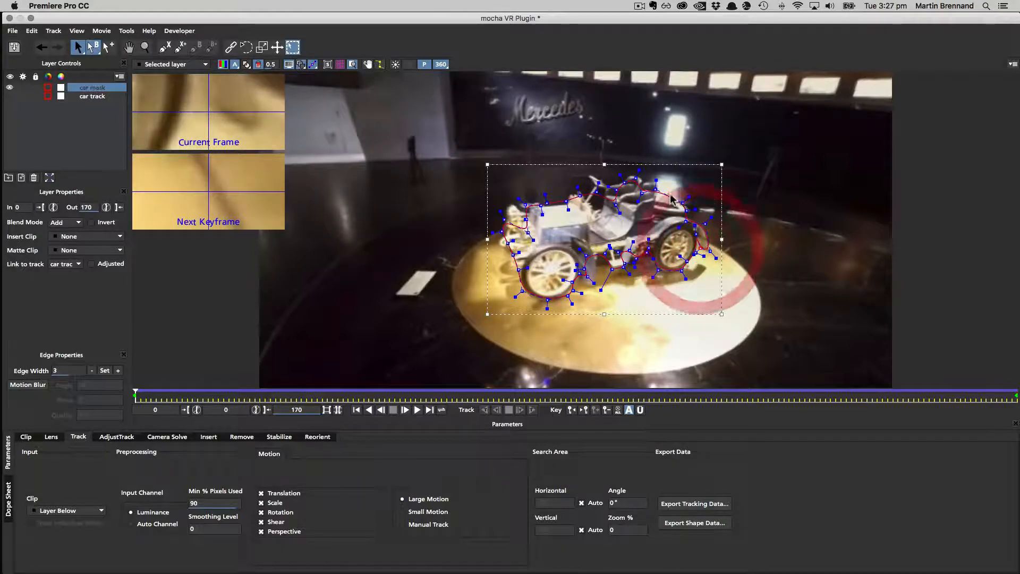
left_click(685, 203)
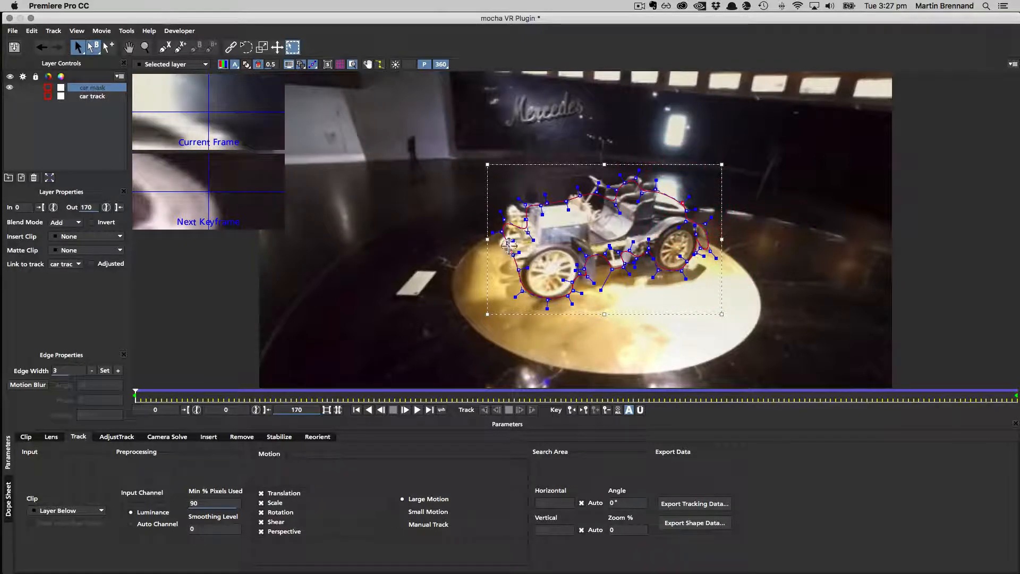
left_click_drag(509, 245, 508, 198)
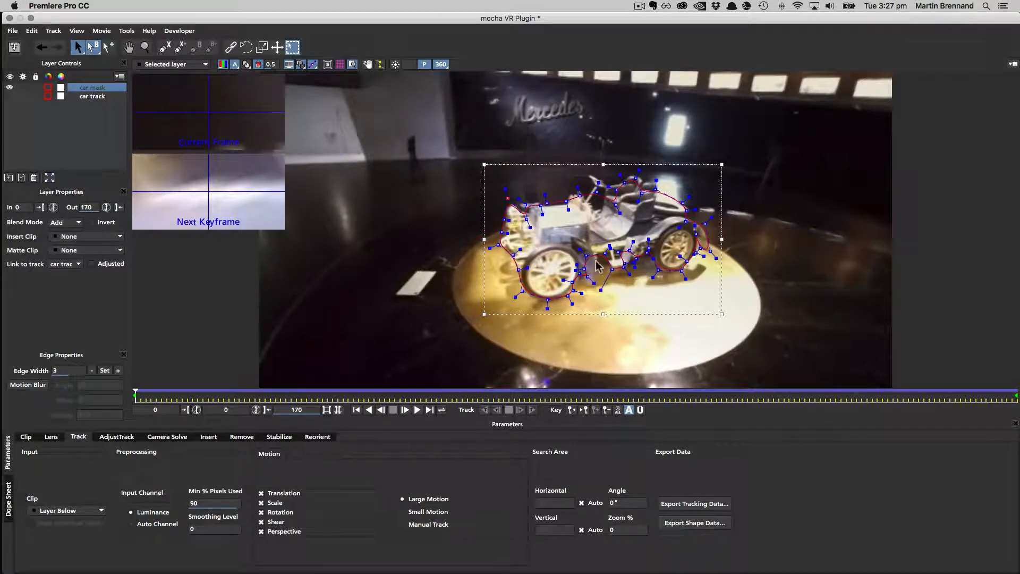
Step: Move the mask's underside points at frame 0 to fit the fender behind the front wheel and the running board
left_click_drag(588, 277, 594, 288)
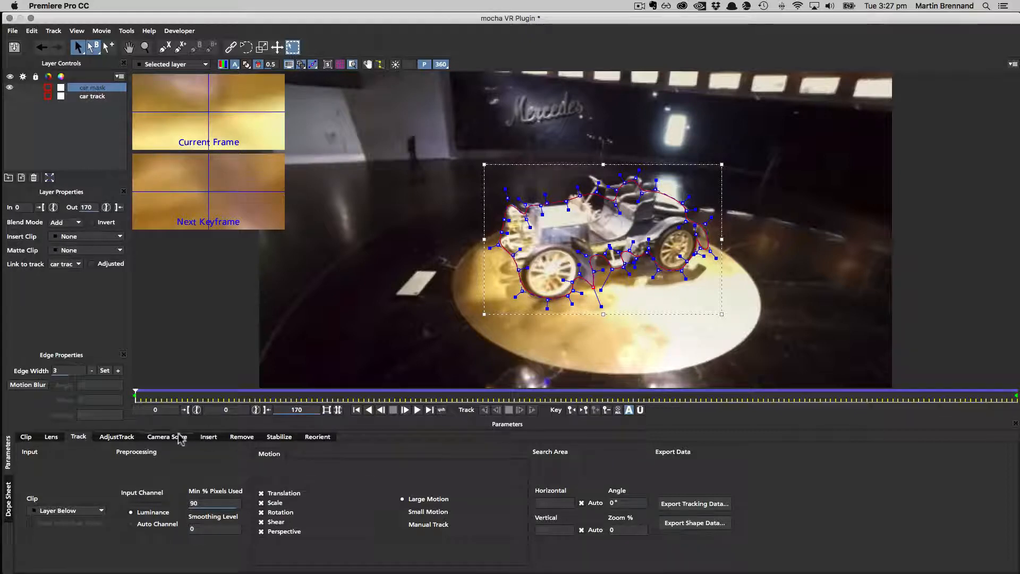
left_click(598, 271)
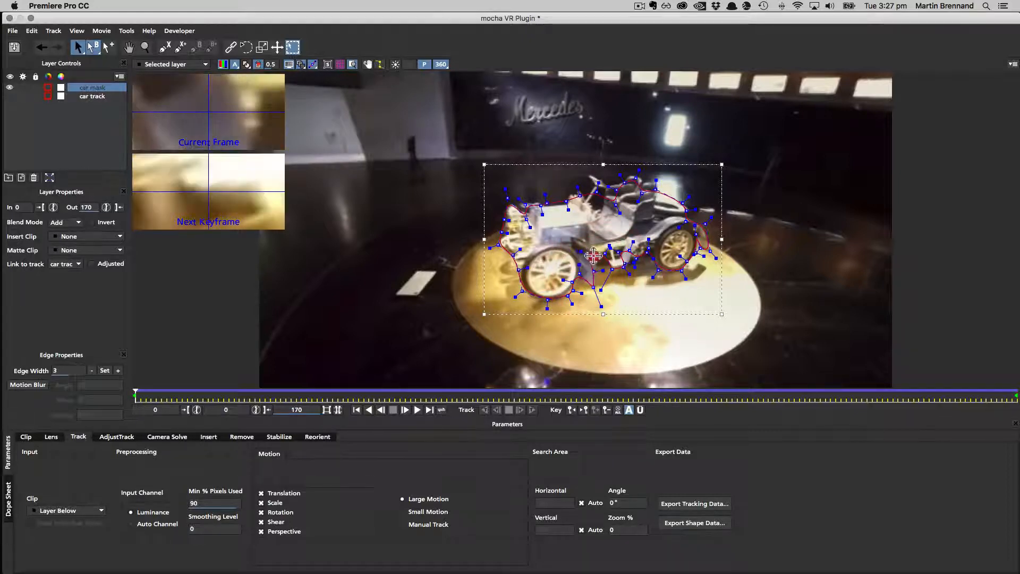
left_click(598, 255)
left_click_drag(607, 254, 652, 247)
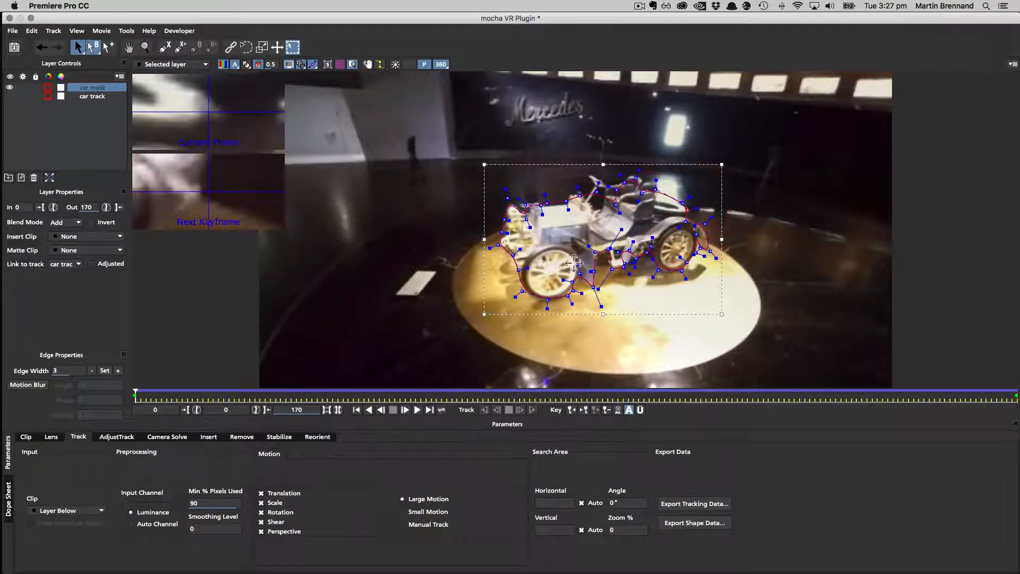
Step: Reshape the car mask at frame 77 around the headlamps, front wheel and underside, adding a spline point near the step
left_click_drag(133, 394, 3, 398)
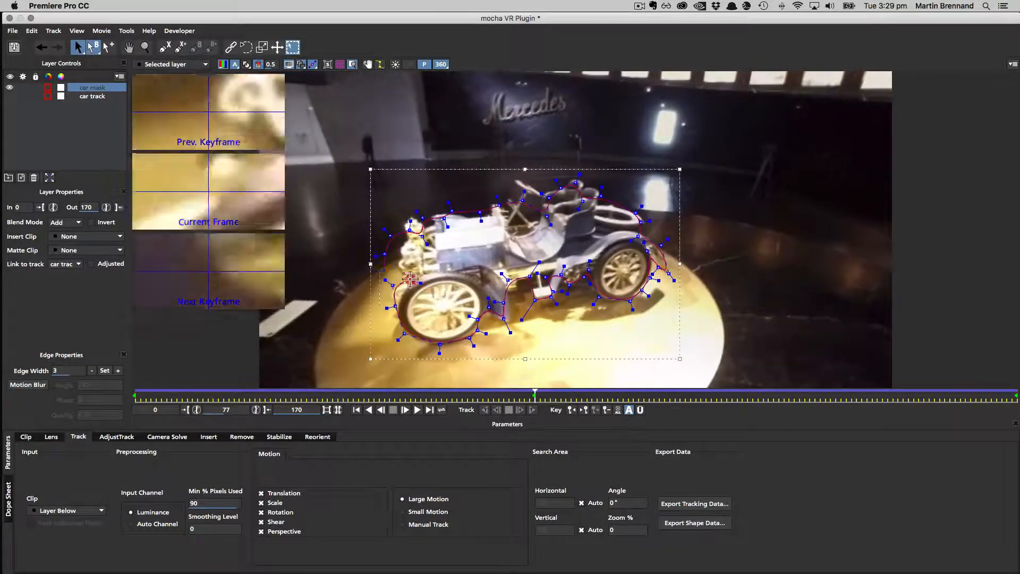
left_click(626, 263)
left_click(504, 321)
left_click(110, 48)
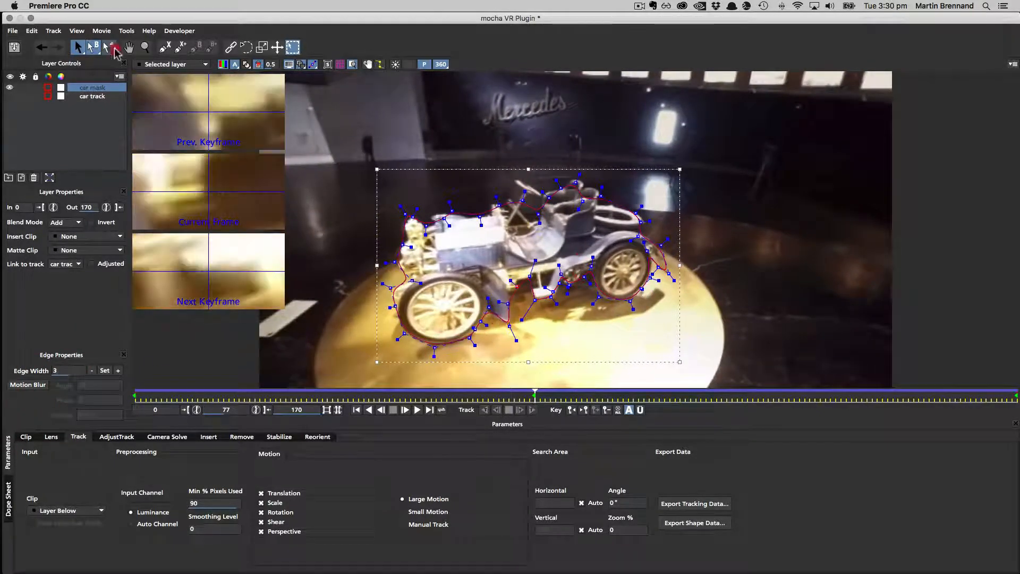
left_click(535, 287)
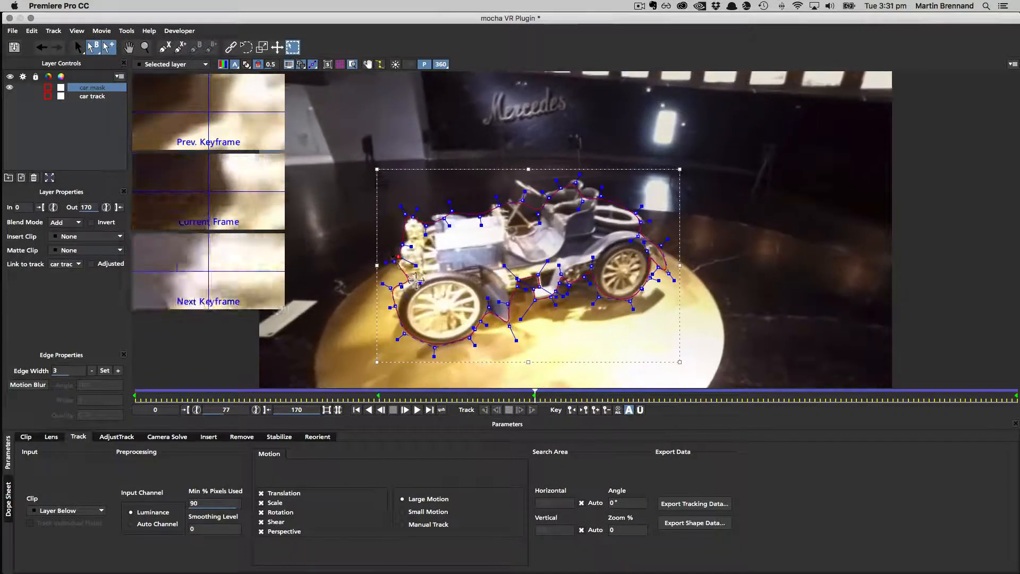
Step: Refit the car mask around the car at frame 145 and refine its points near the wheels at frame 170
left_click_drag(536, 400, 882, 409)
left_click(344, 338)
left_click(498, 318)
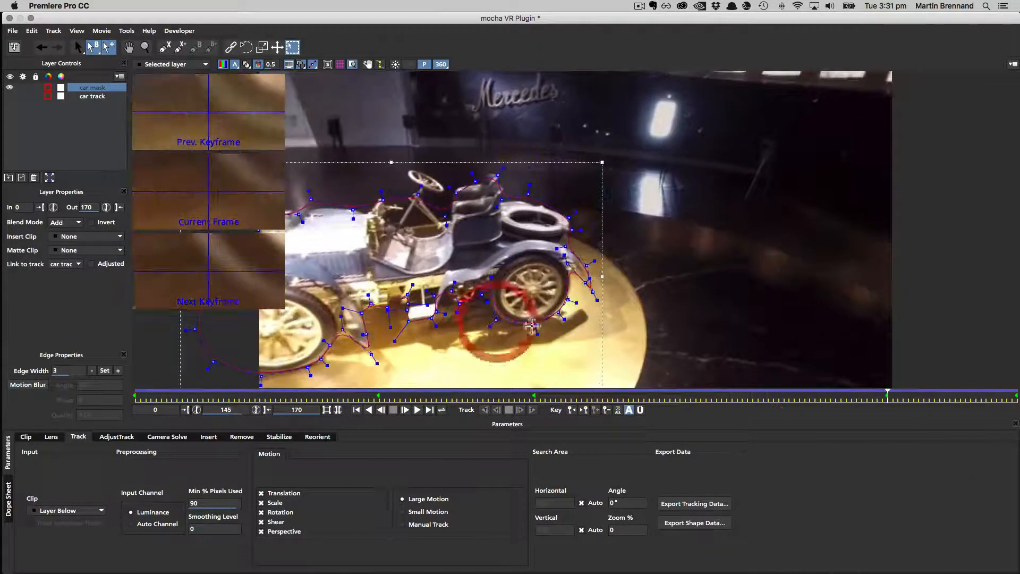
left_click(331, 227)
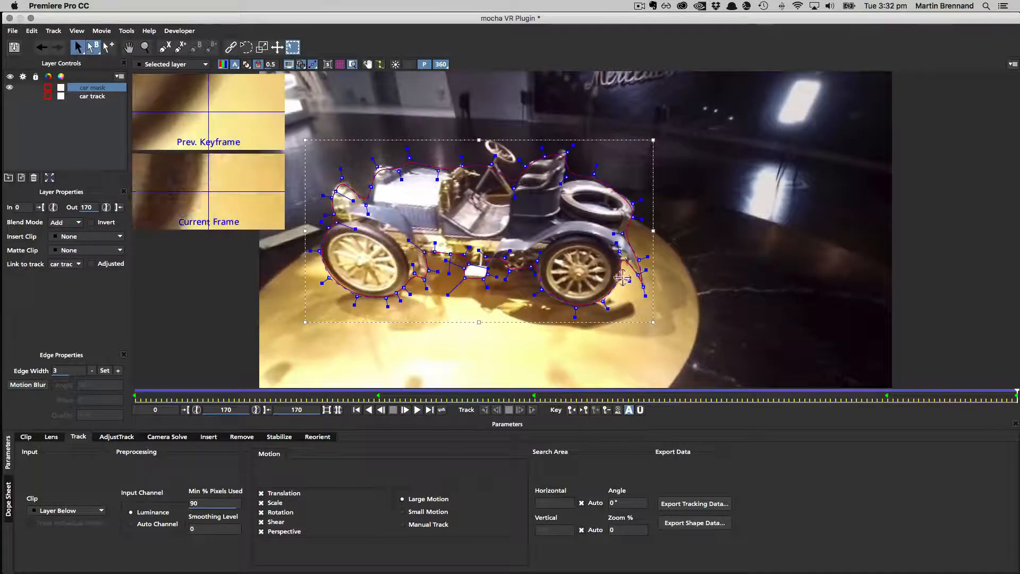
left_click(535, 292)
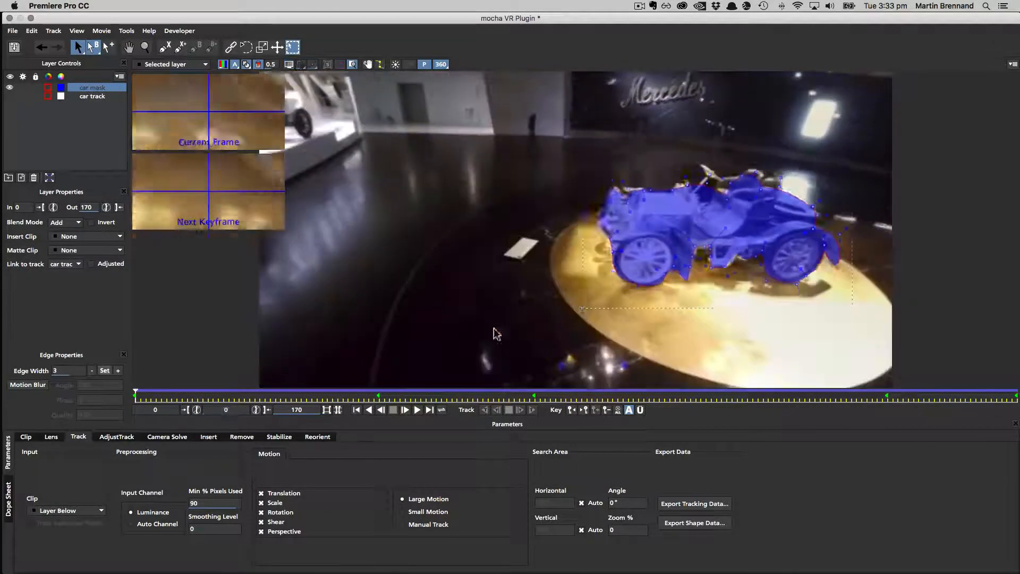
Step: Touch up the car mask points beside the front wheel at frames 0 and 145, and check the fit across the clip
left_click(615, 250)
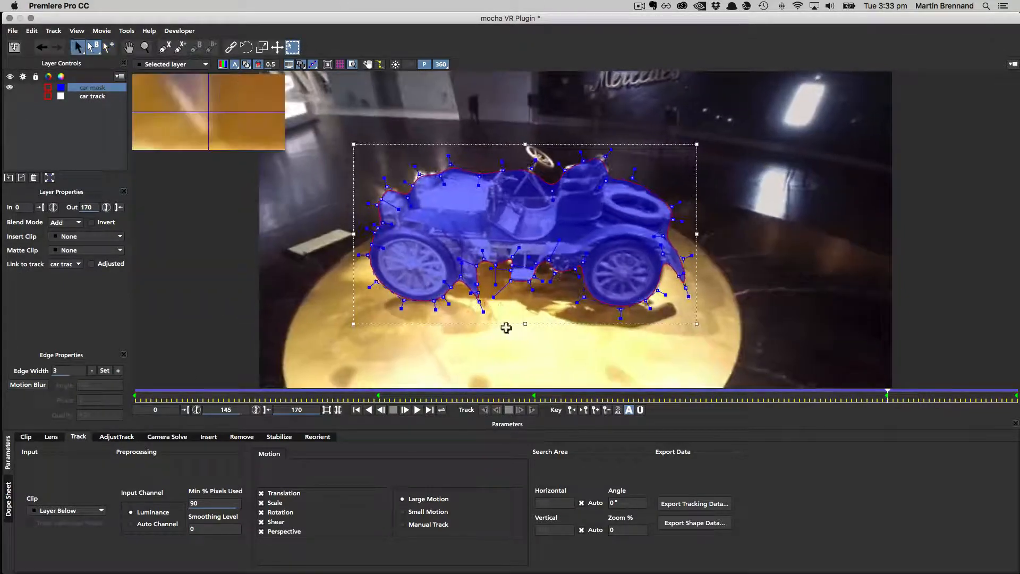
left_click(479, 299)
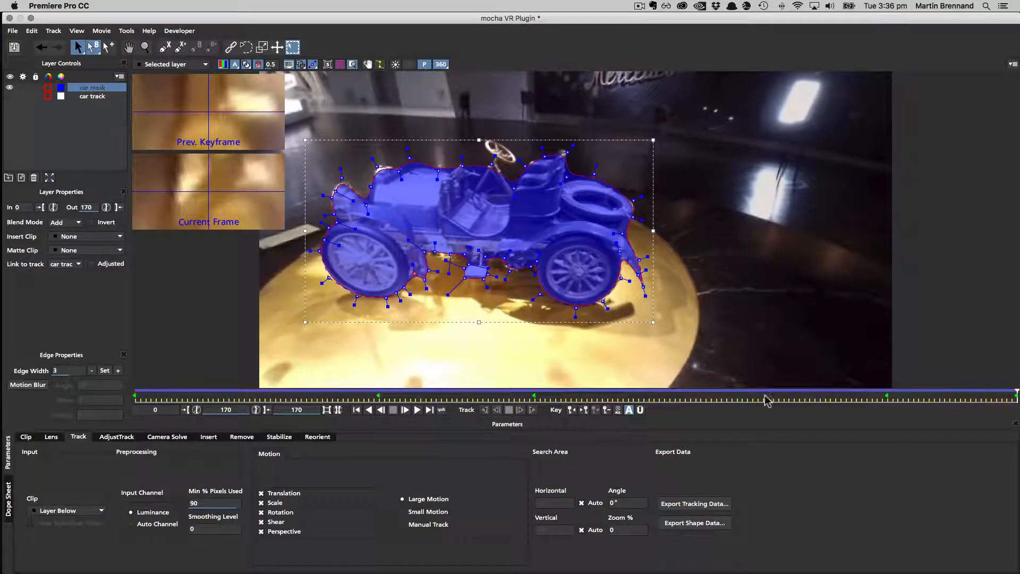
left_click_drag(1016, 396, 3, 414)
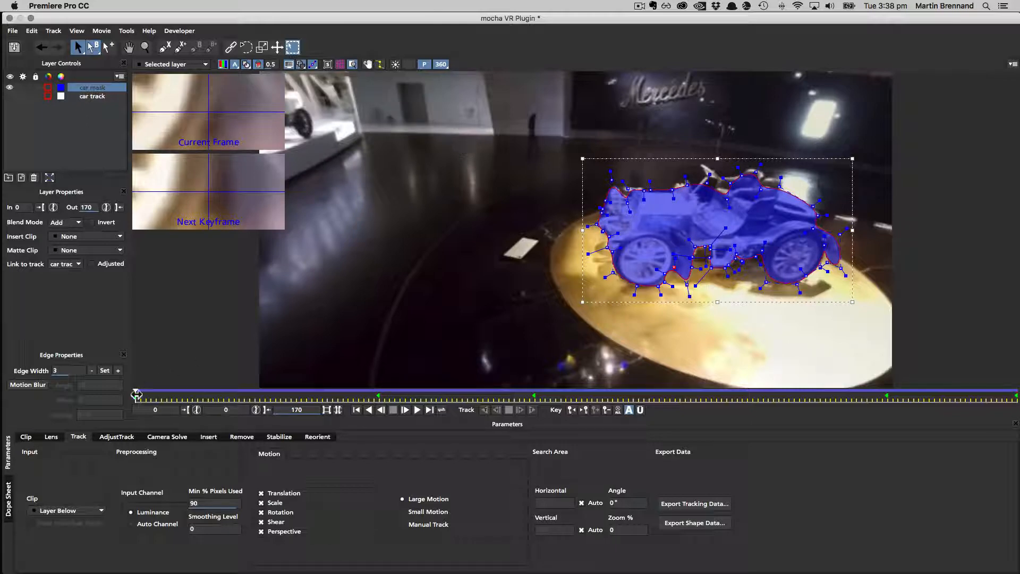
left_click_drag(137, 395, 1018, 392)
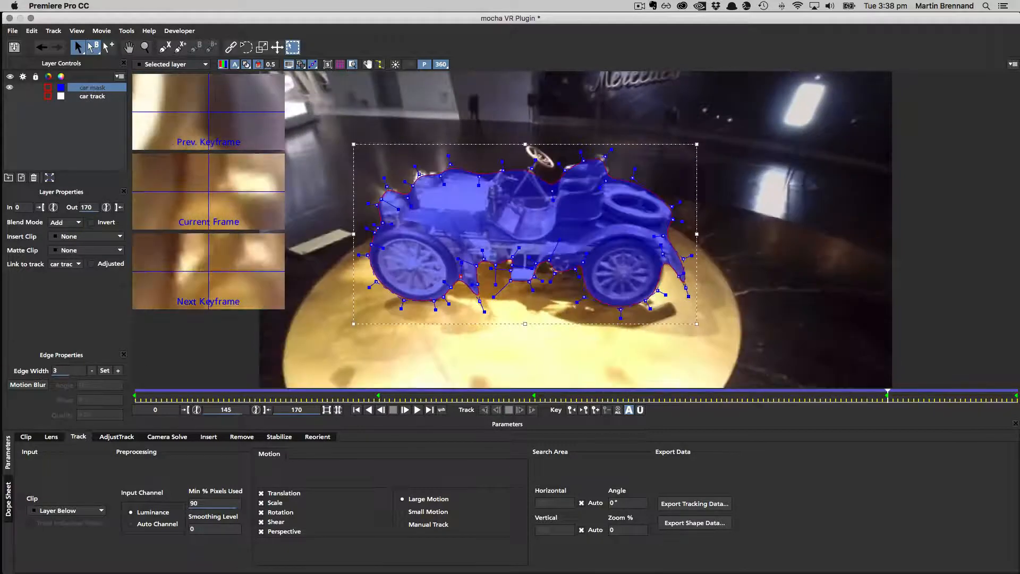
left_click_drag(887, 392, 2, 346)
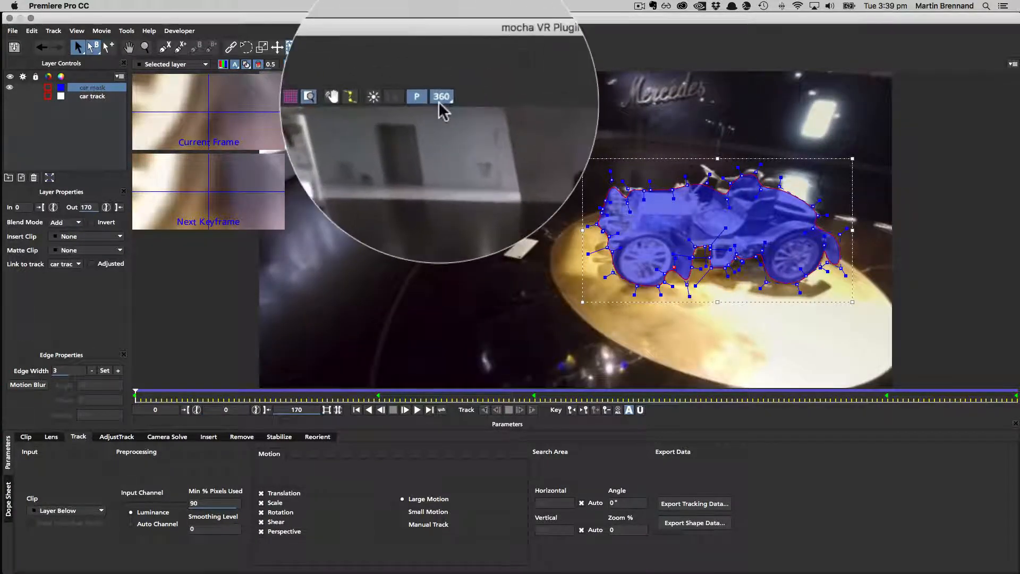
Step: Check the car mask in the full equirectangular view, scrubbing from frame 0 to 151 across the image seam, and save the project
left_click(441, 65)
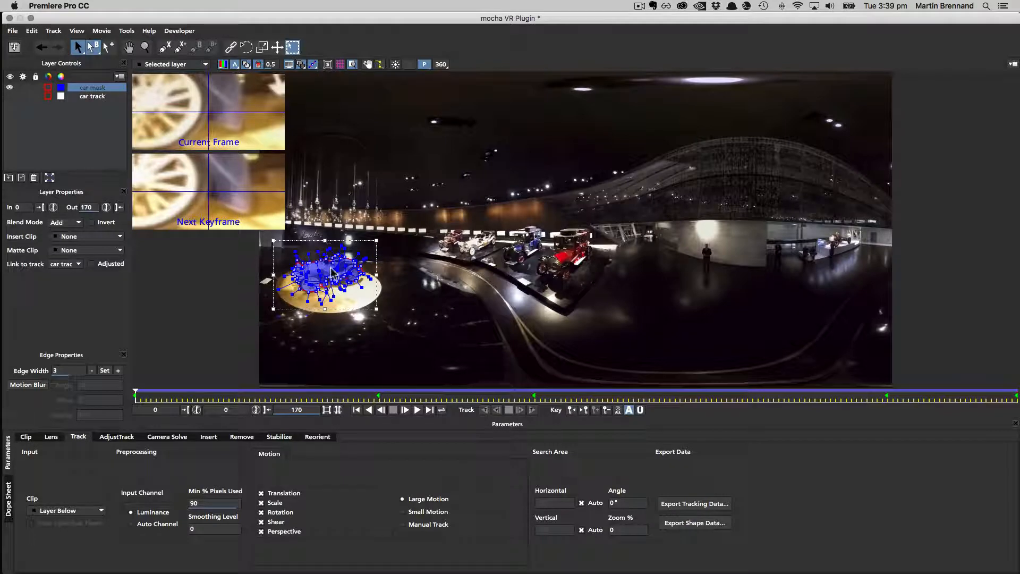
left_click(353, 64)
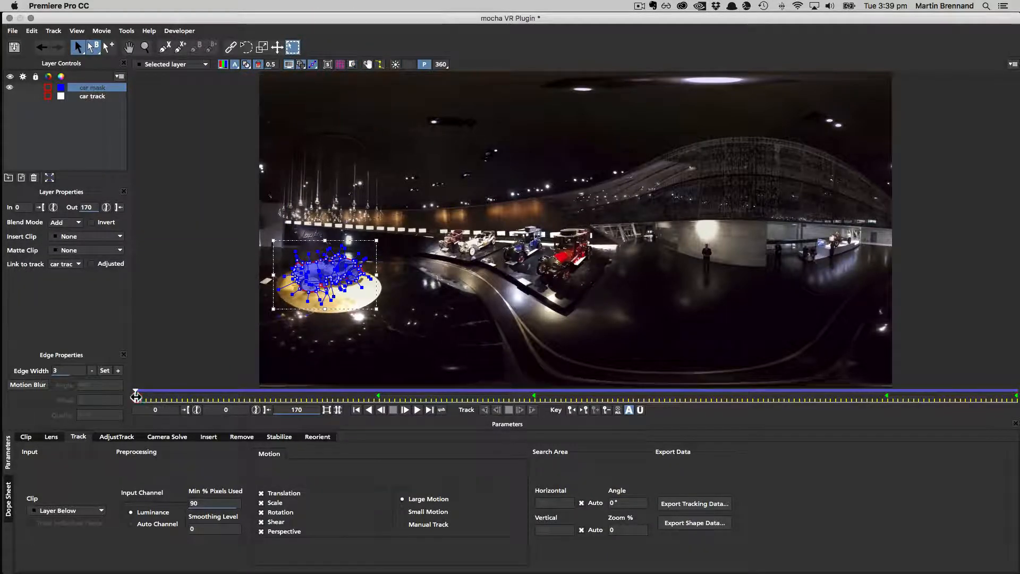
left_click_drag(139, 397, 597, 420)
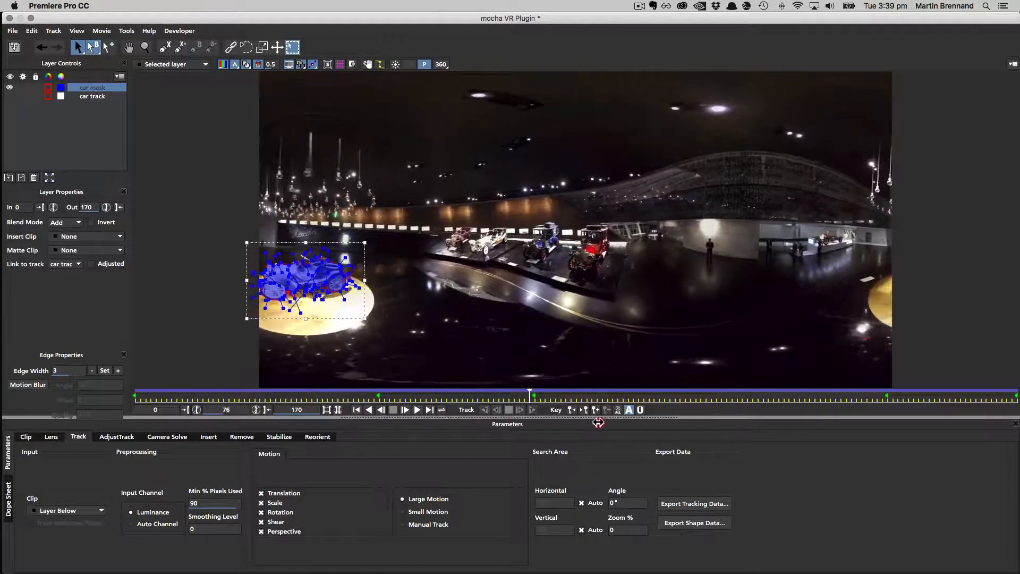
left_click_drag(666, 421, 753, 398)
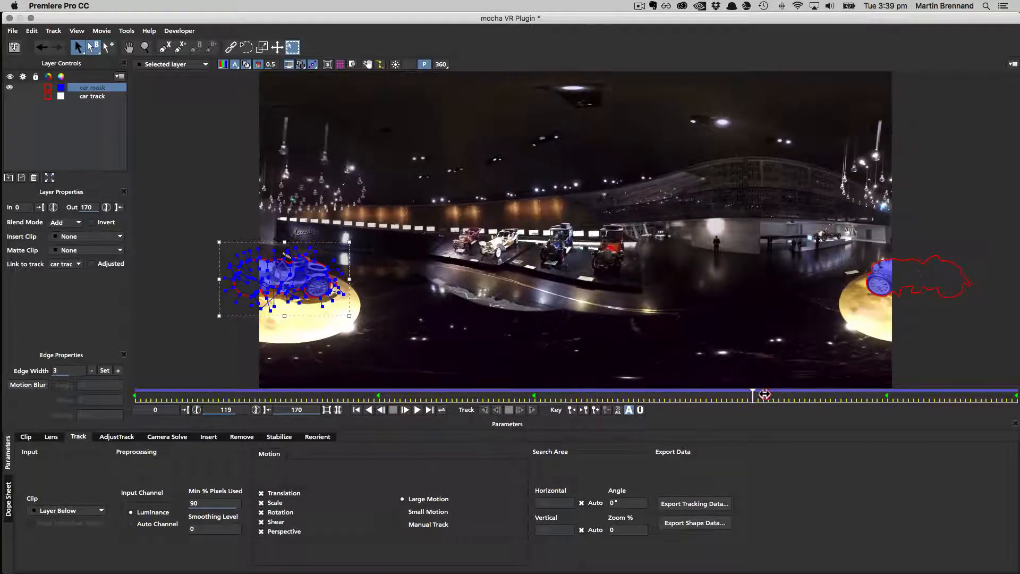
left_click_drag(873, 391, 919, 393)
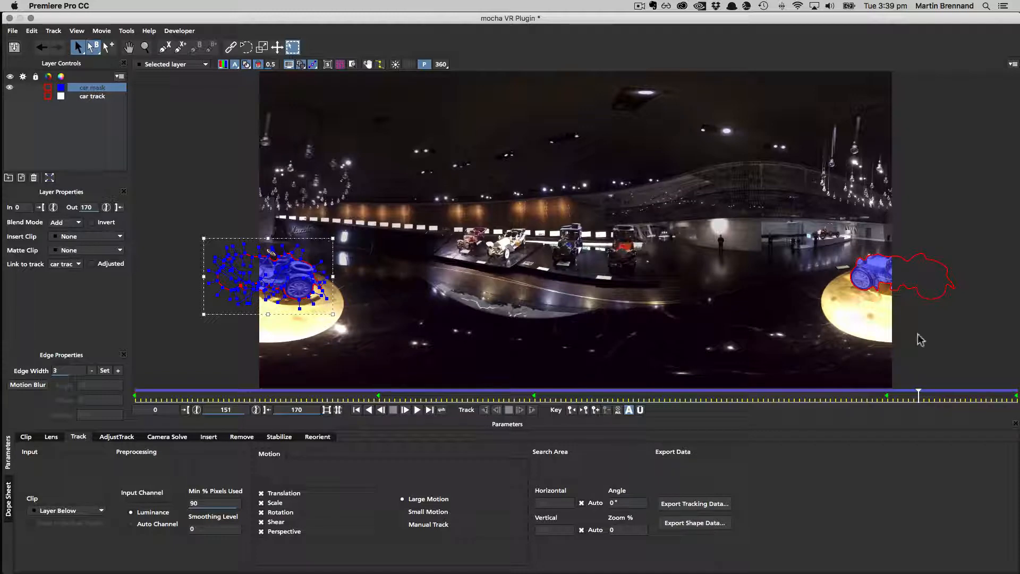
key("super+s")
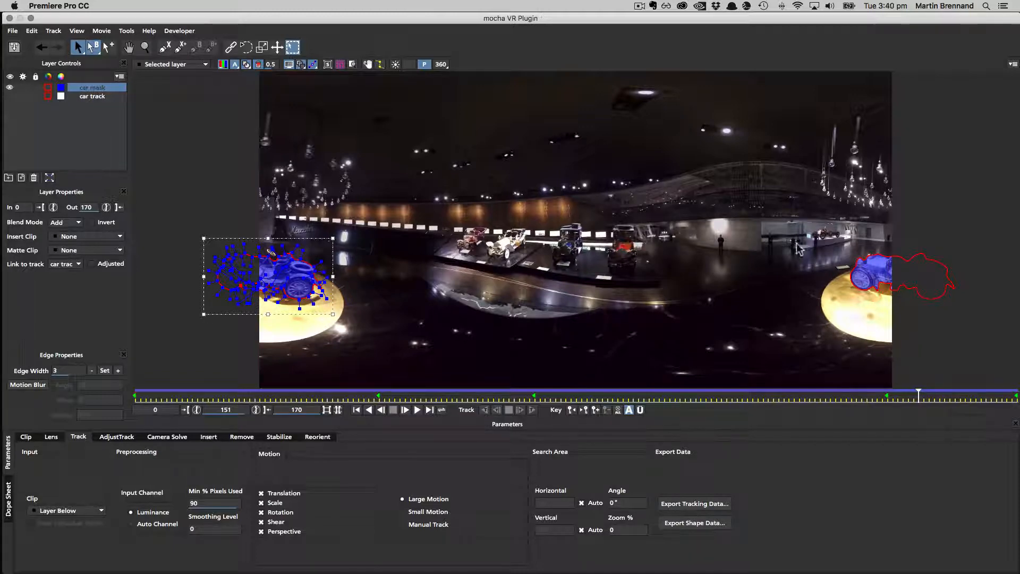
Step: Return to the 360 perspective view at frame 79, with the whole lit platform and surrounding floor in view
left_click(440, 64)
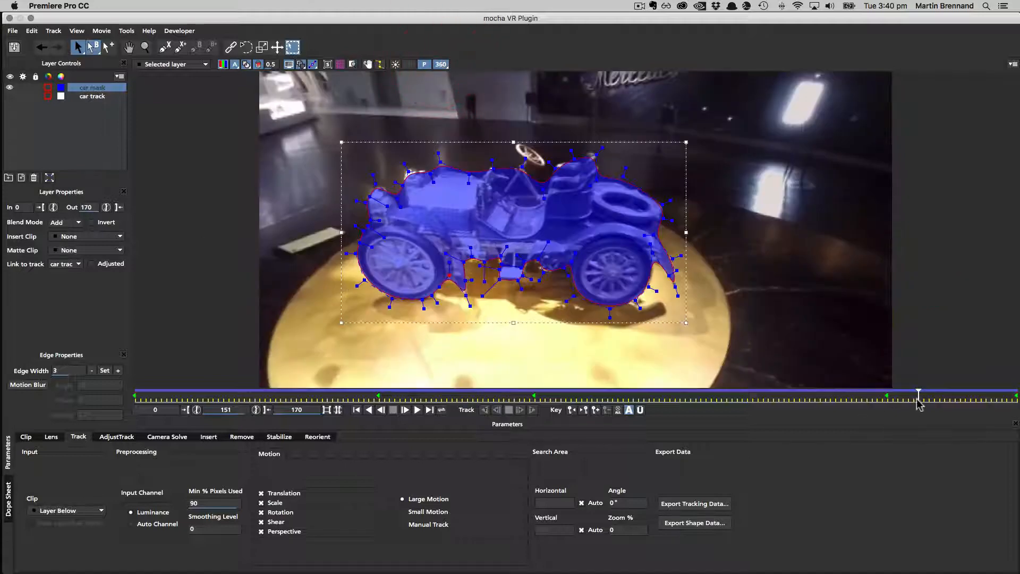
left_click_drag(919, 397, 489, 387)
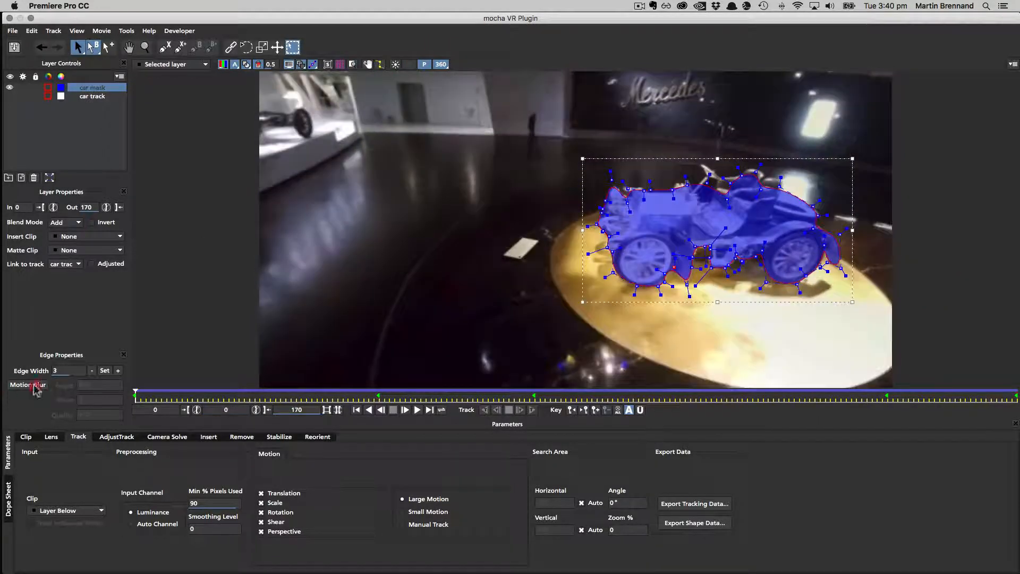
left_click(546, 398)
key("z")
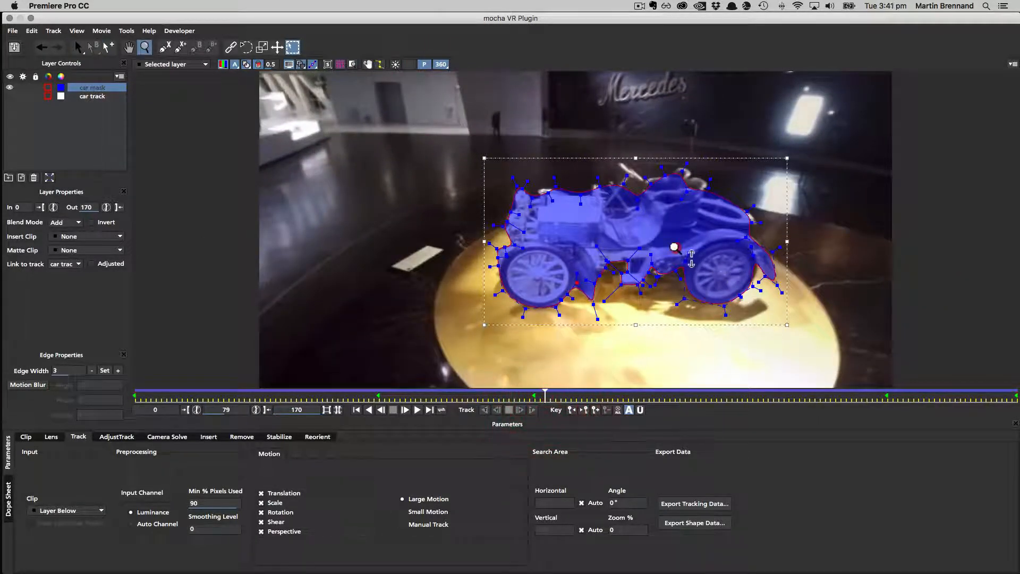
left_click_drag(675, 247, 678, 275)
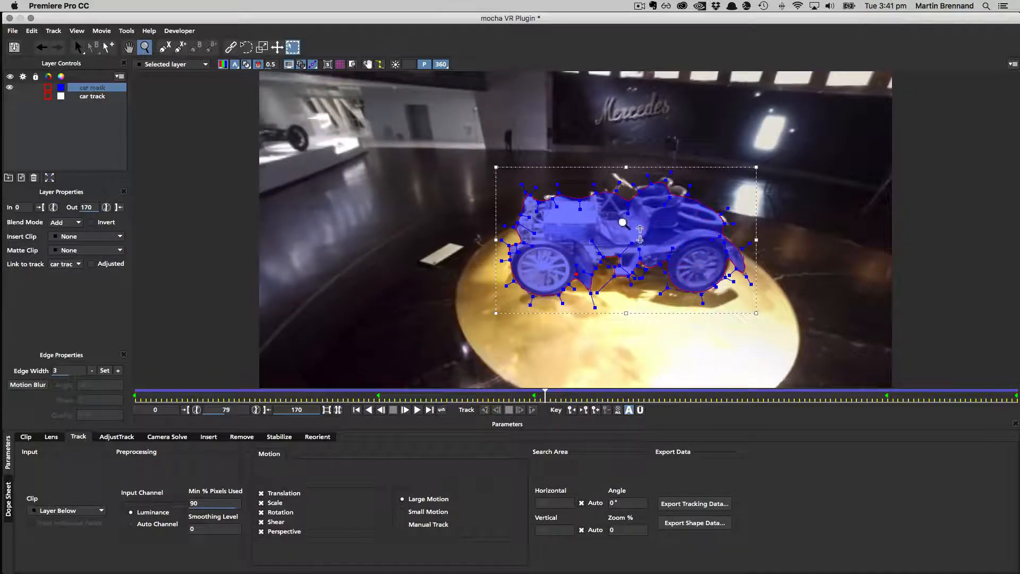
key("z")
key("x")
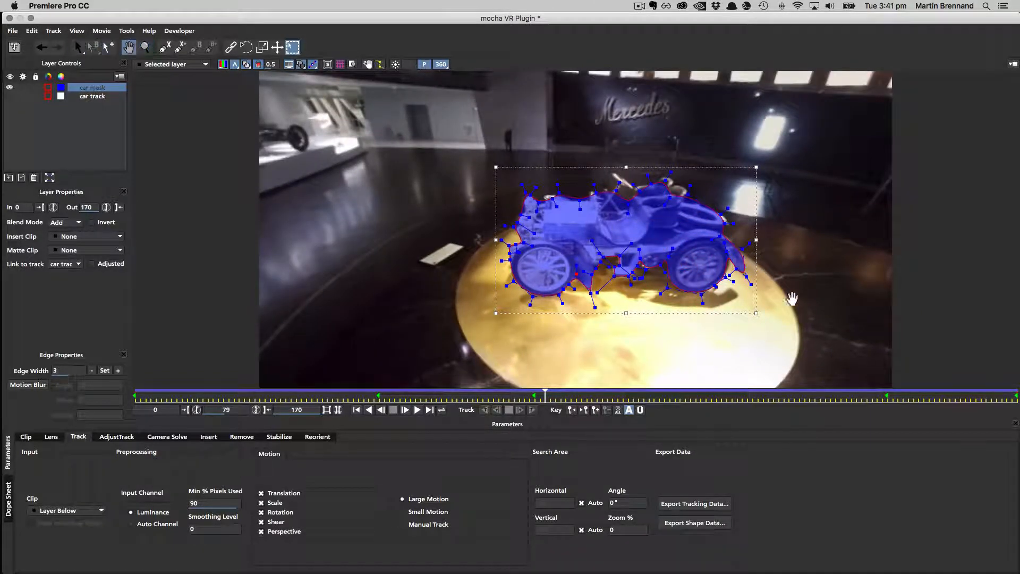
left_click_drag(780, 262, 758, 257)
key("s")
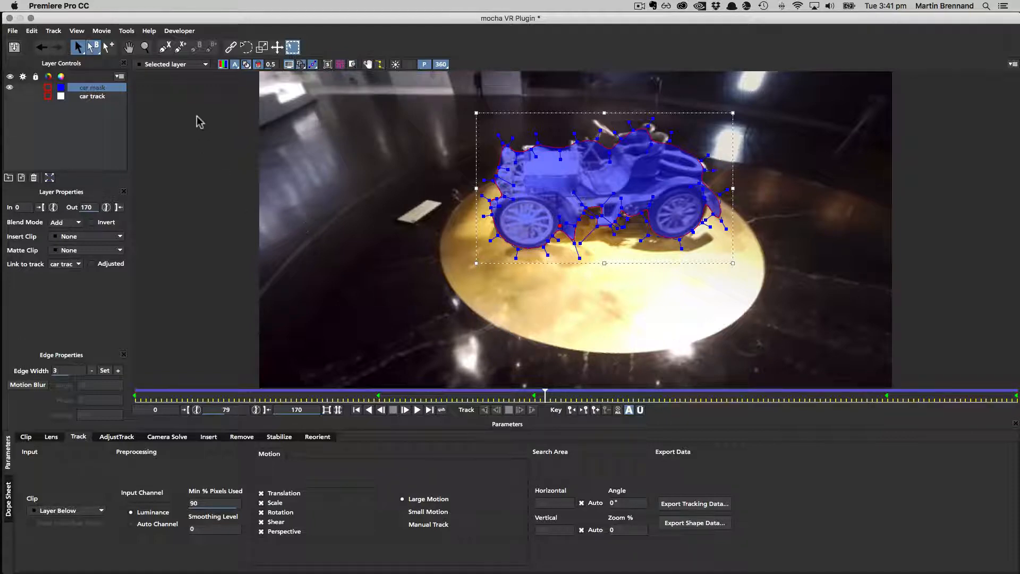
Step: Draw a closed eight-point X-Spline around the car and the lit platform at frame 79 as a new layer
left_click(165, 47)
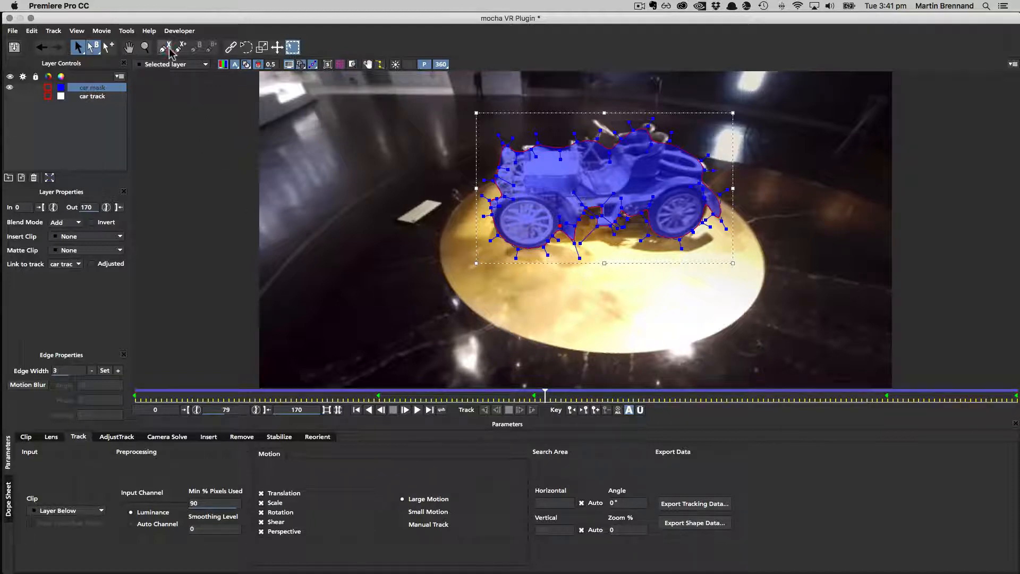
left_click(548, 129)
left_click(373, 237)
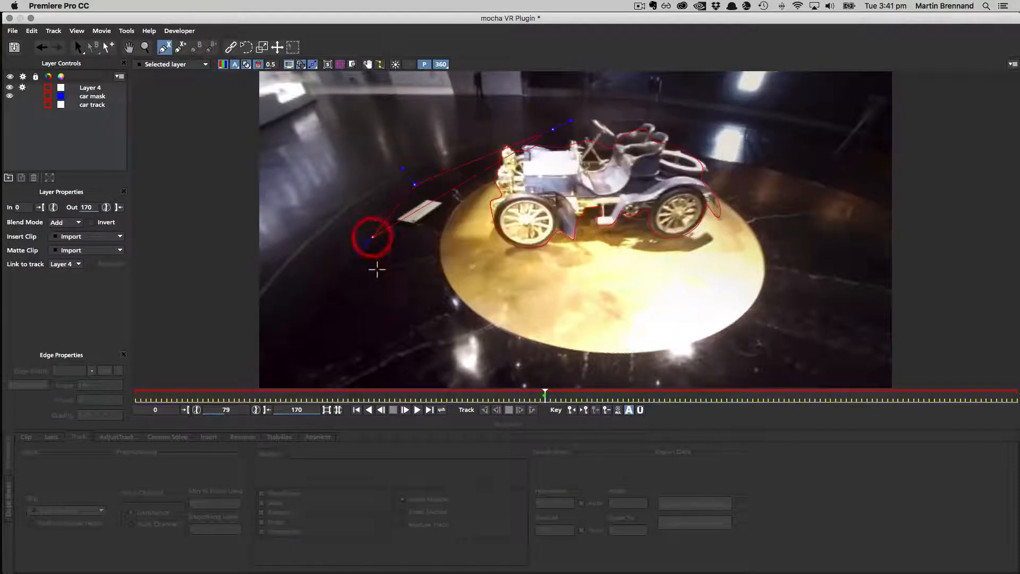
left_click(406, 341)
left_click(612, 376)
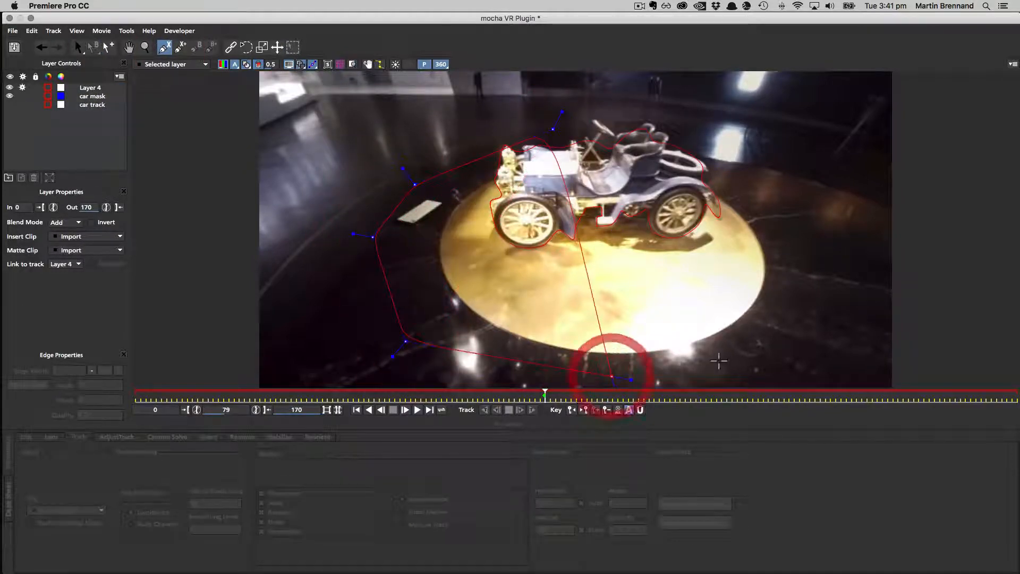
left_click(772, 347)
left_click(792, 217)
left_click(714, 145)
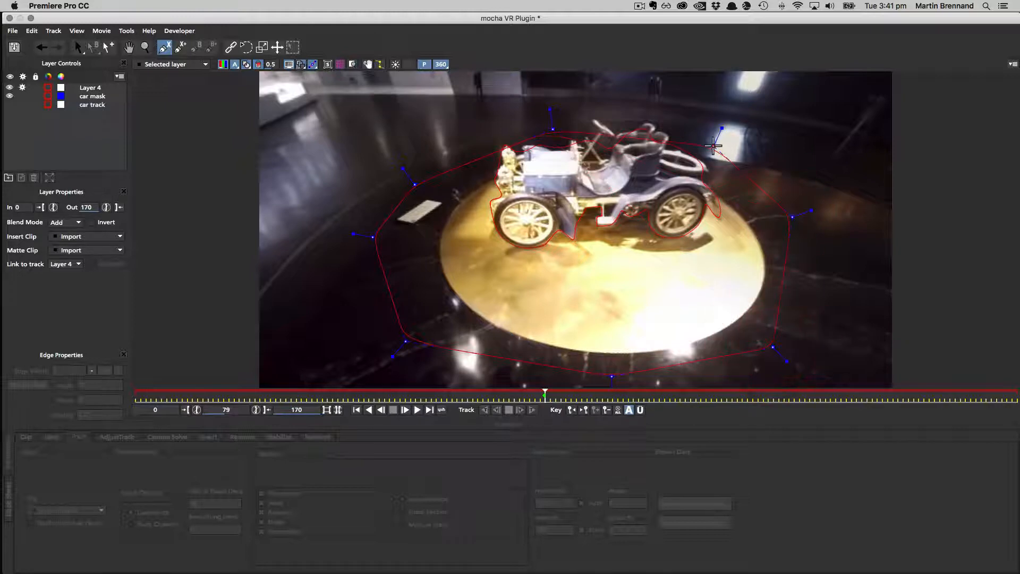
right_click(713, 145)
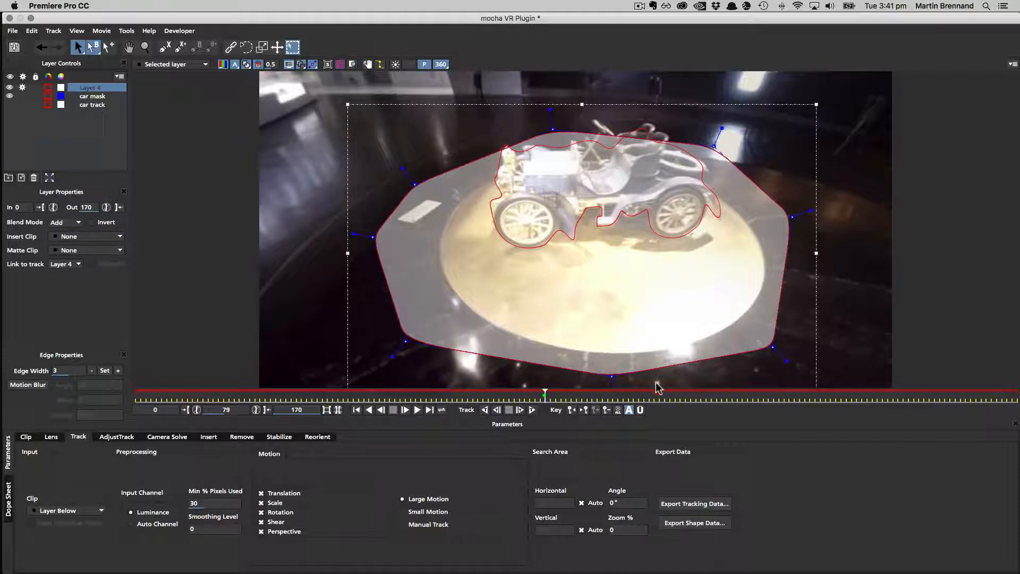
Step: Pull the platform spline's lower and upper points closer to the edge of the lit floor area
left_click_drag(774, 347, 759, 313)
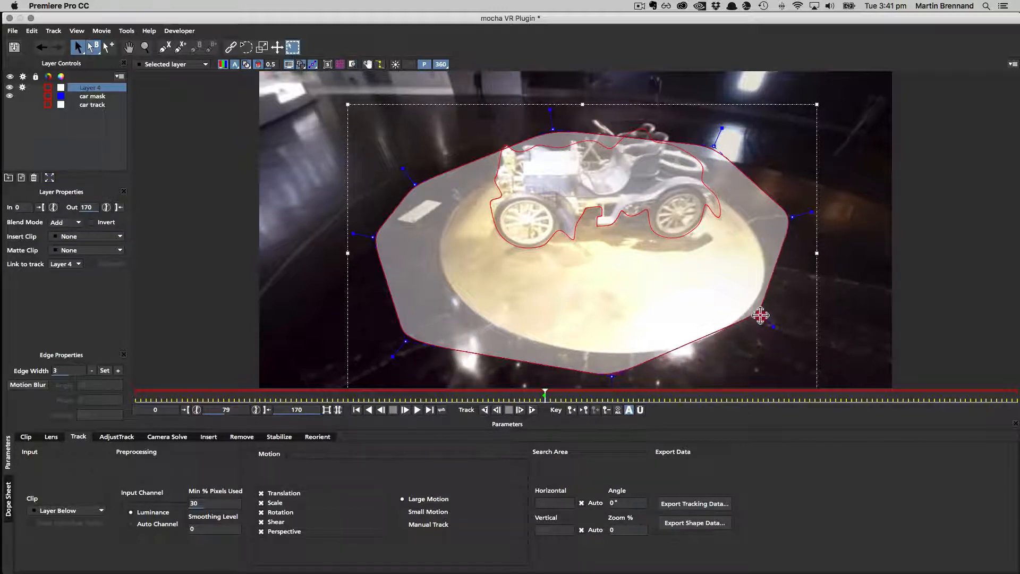
left_click_drag(610, 377, 611, 364)
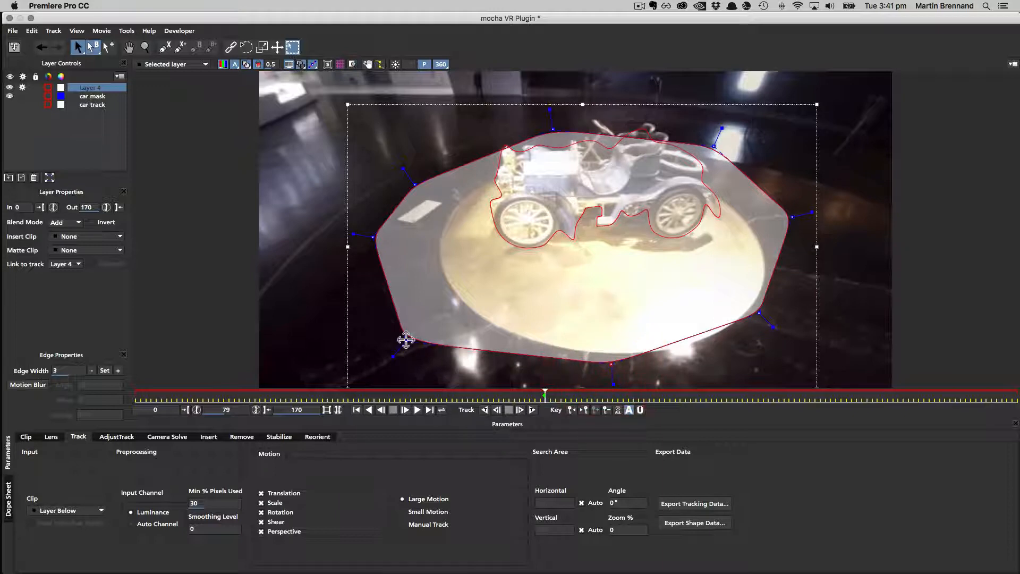
left_click_drag(406, 342, 421, 322)
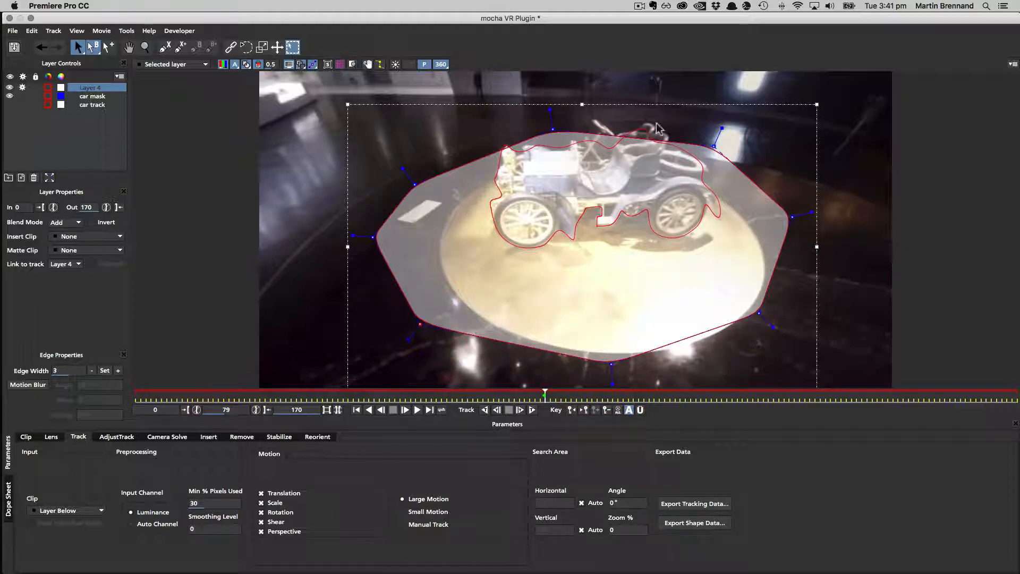
left_click_drag(549, 129, 552, 130)
left_click_drag(714, 145, 704, 148)
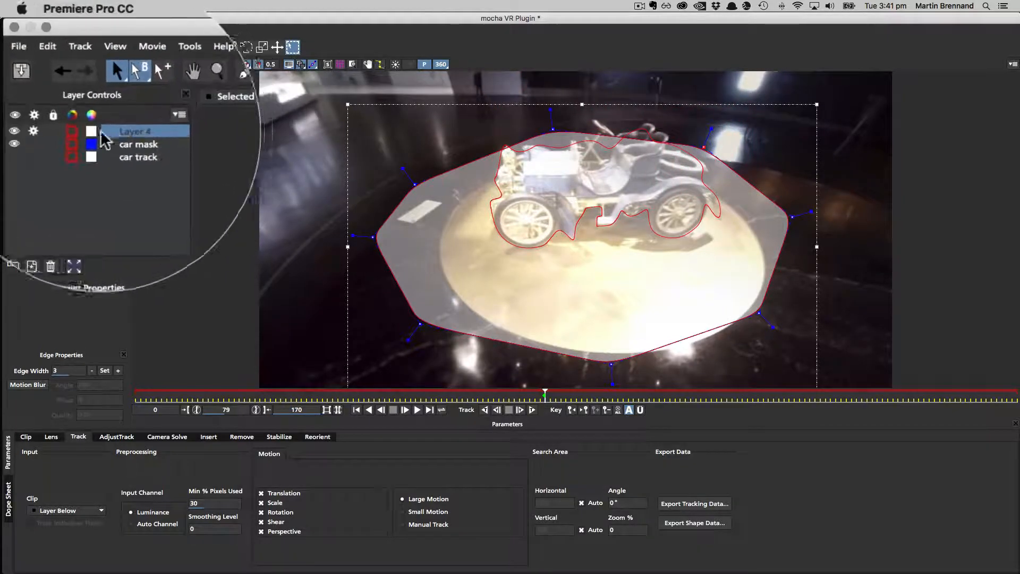
Step: Place the platform layer directly below the car mask layer and select both to compare their mattes using Selected mattes
left_click(78, 88)
left_click_drag(118, 134, 134, 143)
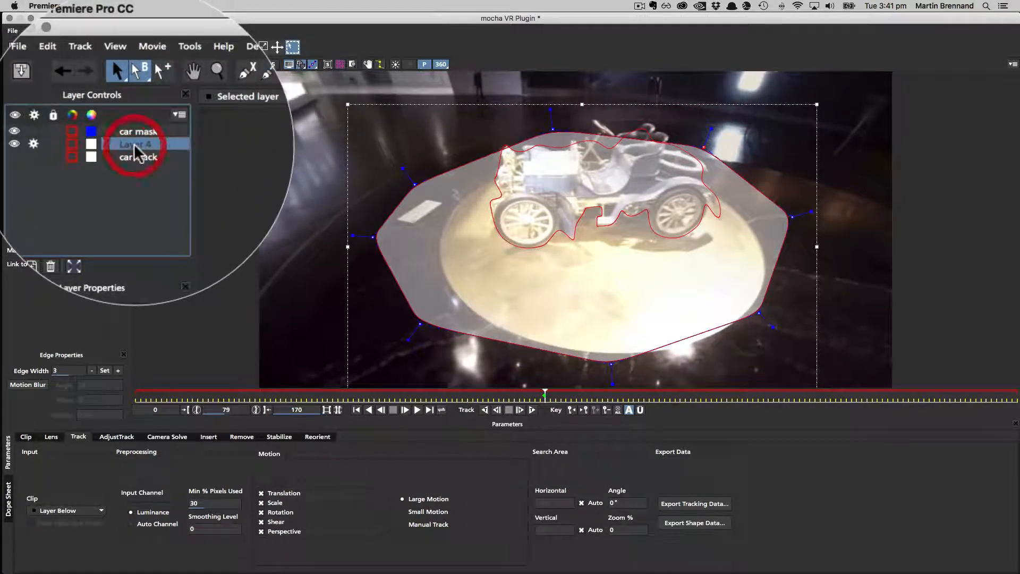
left_click(95, 87, "shift")
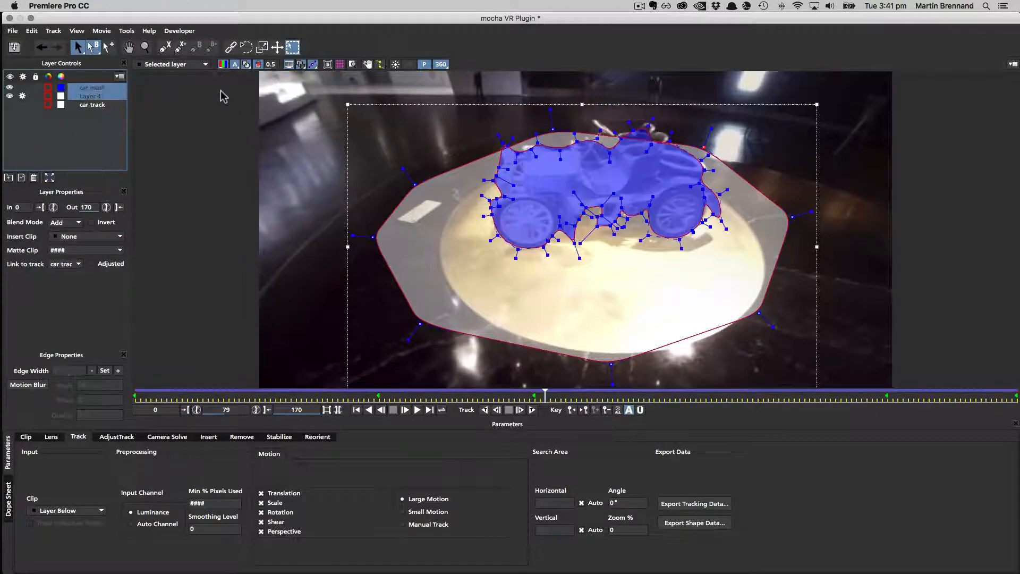
left_click(259, 64)
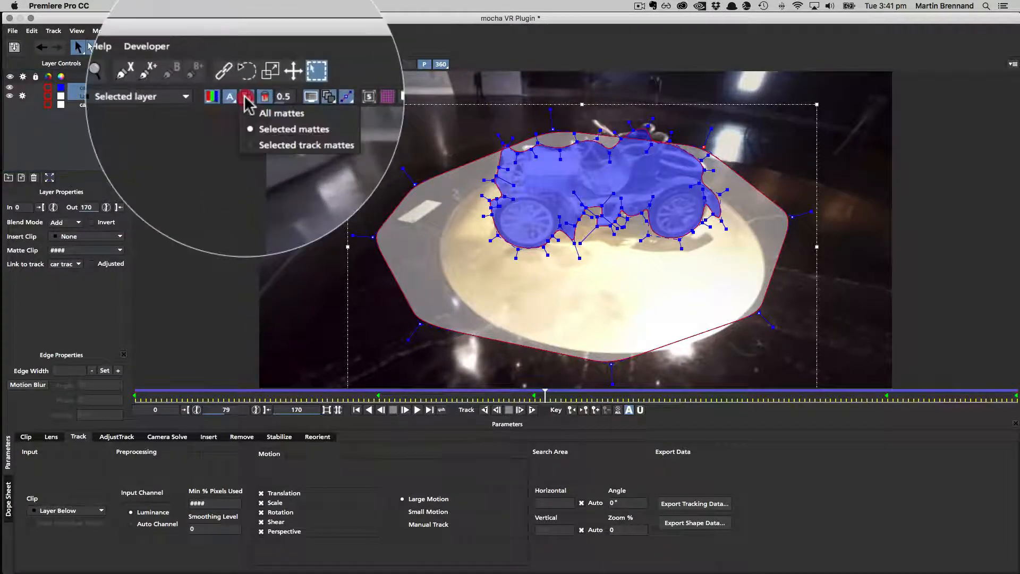
left_click(252, 97)
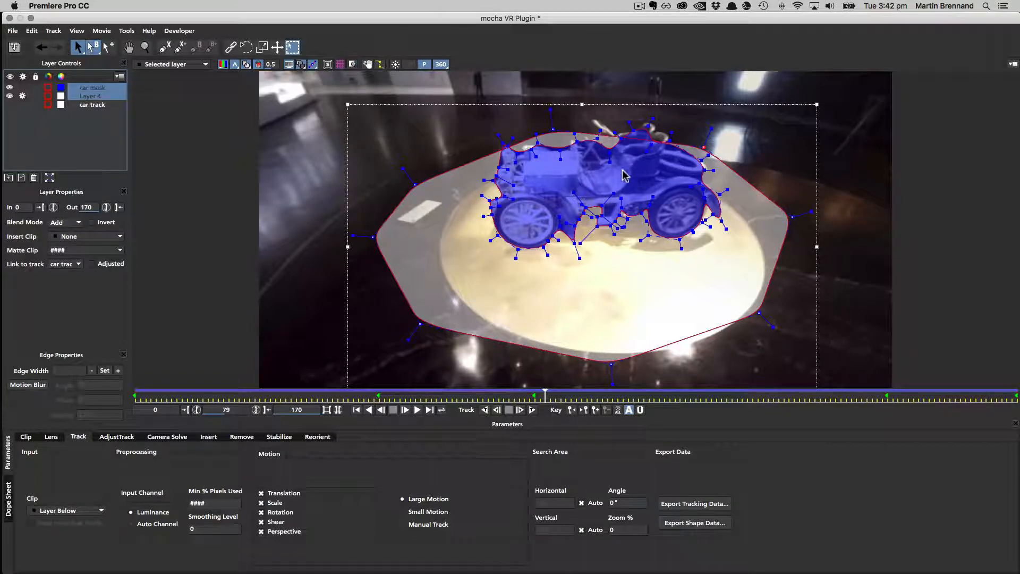
Step: Display the platform layer's planar surface and grid, and fit the surface's corners to the floor's perspective
left_click(78, 122)
left_click(91, 96)
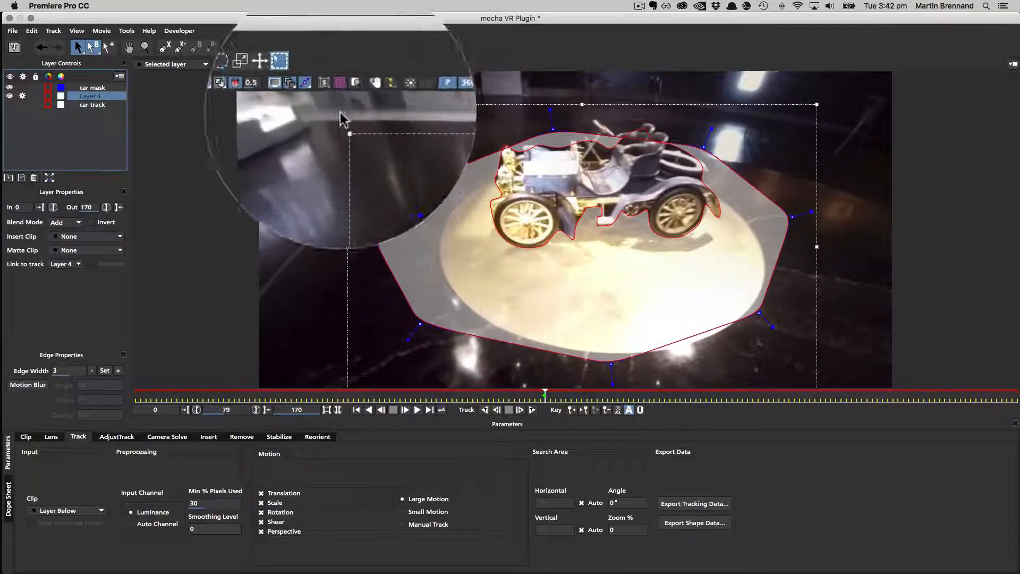
left_click(328, 65)
left_click(340, 64)
left_click(421, 154)
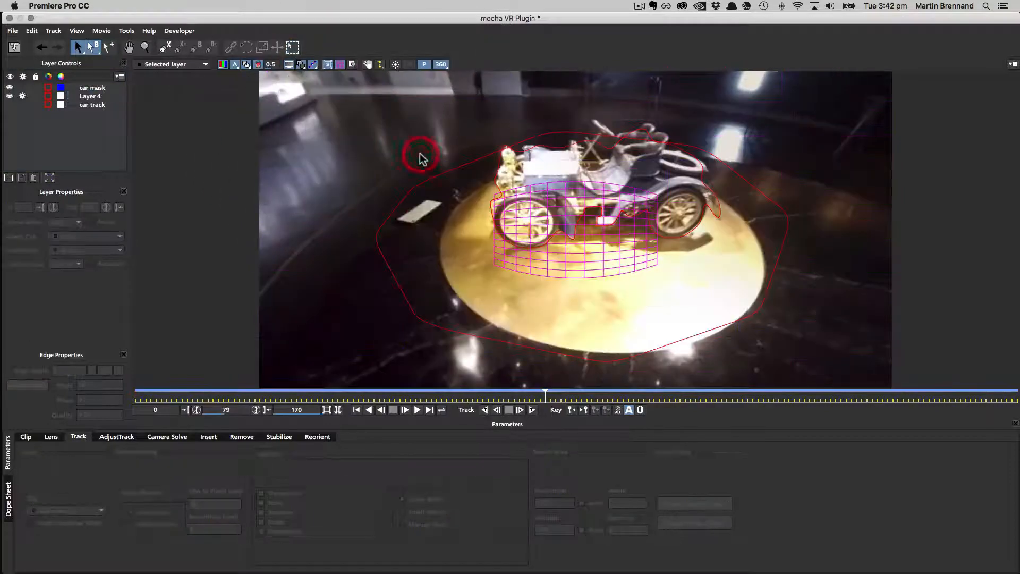
left_click(433, 170)
left_click_drag(442, 165, 462, 180)
left_click_drag(740, 160, 707, 193)
left_click_drag(459, 183, 486, 194)
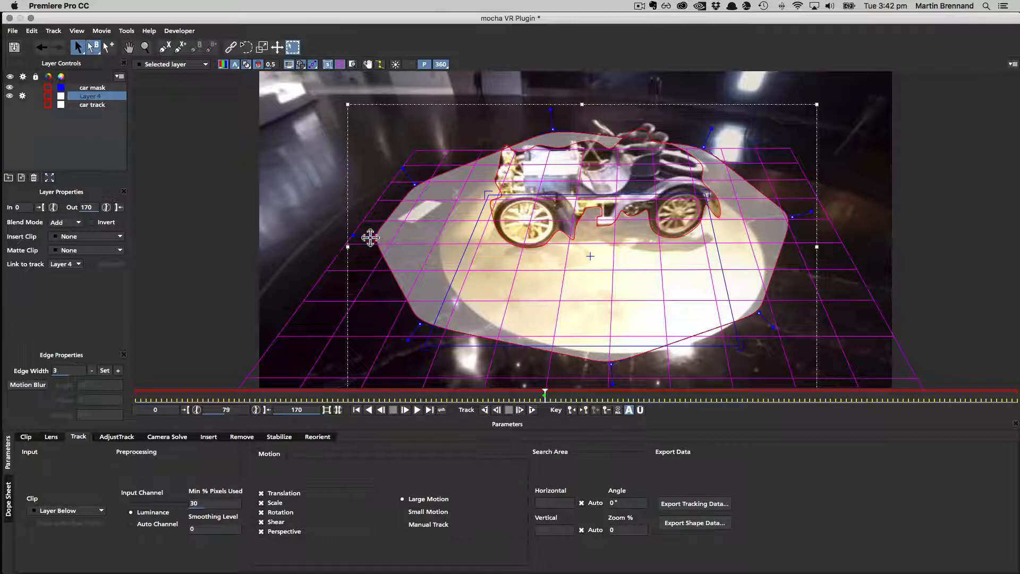
Step: Move the platform spline's three outer points on the side nearest the car's front farther out over the dark floor
left_click_drag(370, 237, 330, 232)
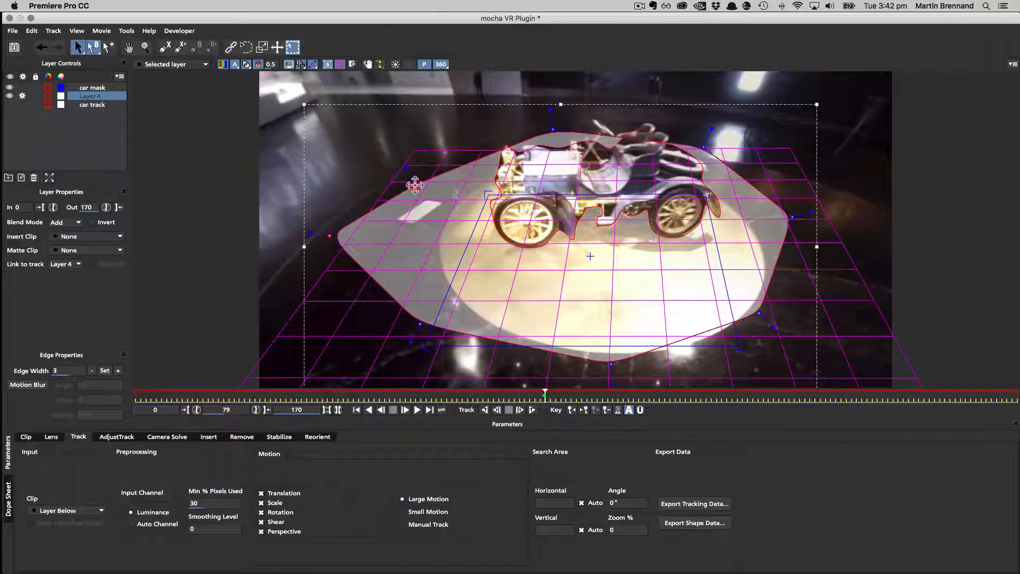
left_click_drag(415, 184, 389, 183)
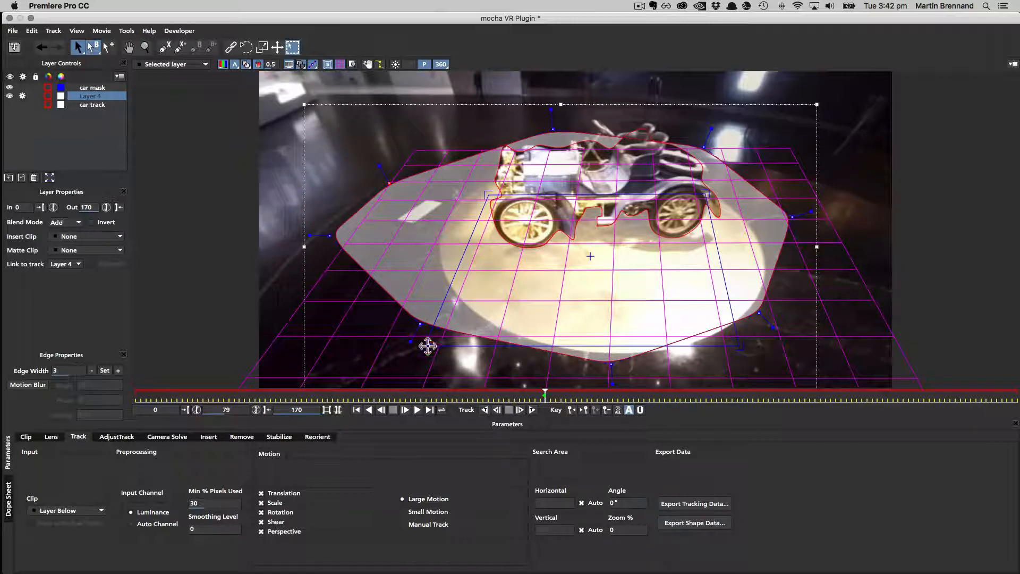
left_click_drag(420, 324, 375, 358)
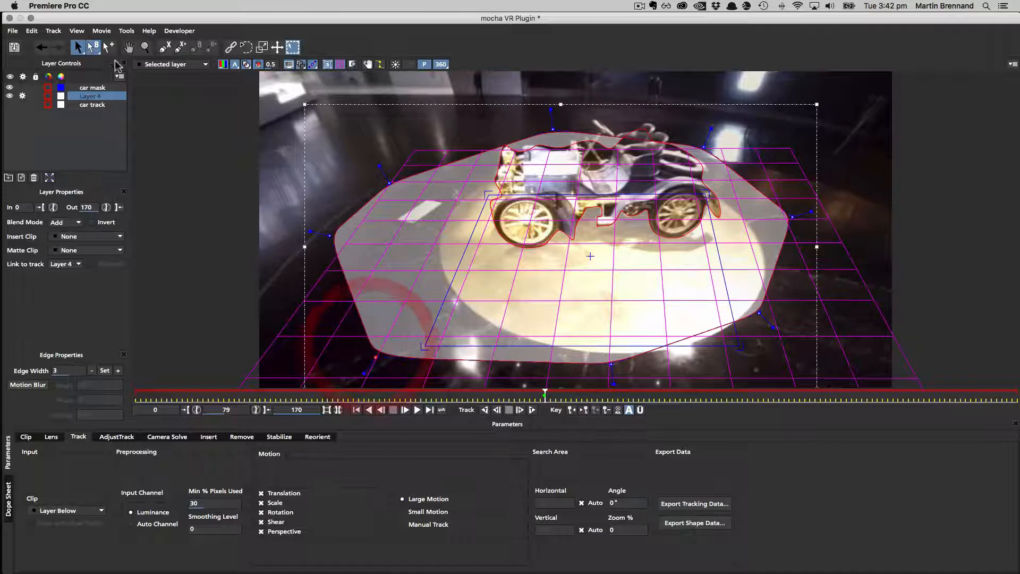
Step: Insert a point in the spline's lower edge to exclude the bright reflection, and another extending the opposite side outward
left_click(108, 47)
left_click_drag(478, 357, 482, 320)
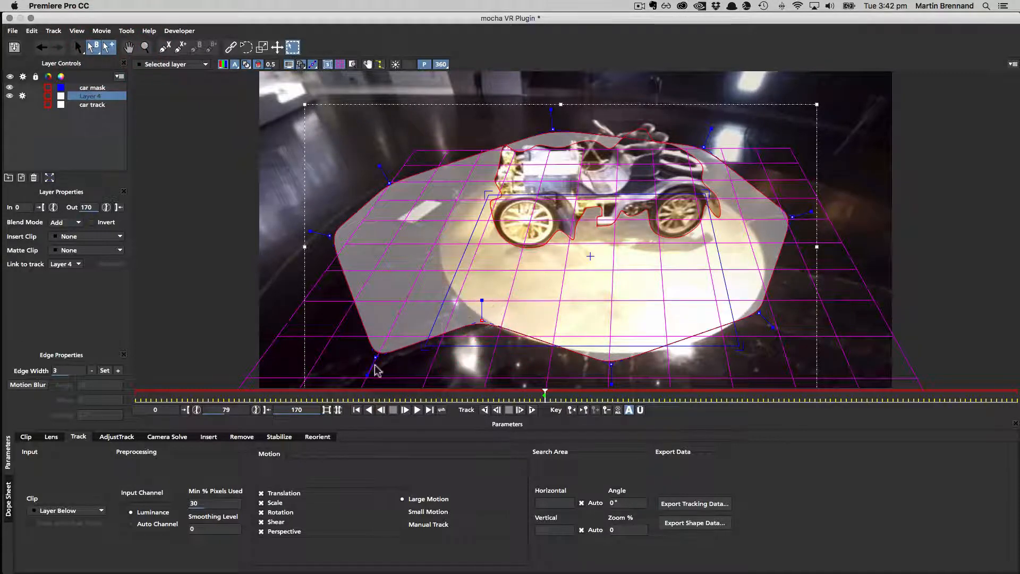
left_click_drag(373, 353, 359, 363)
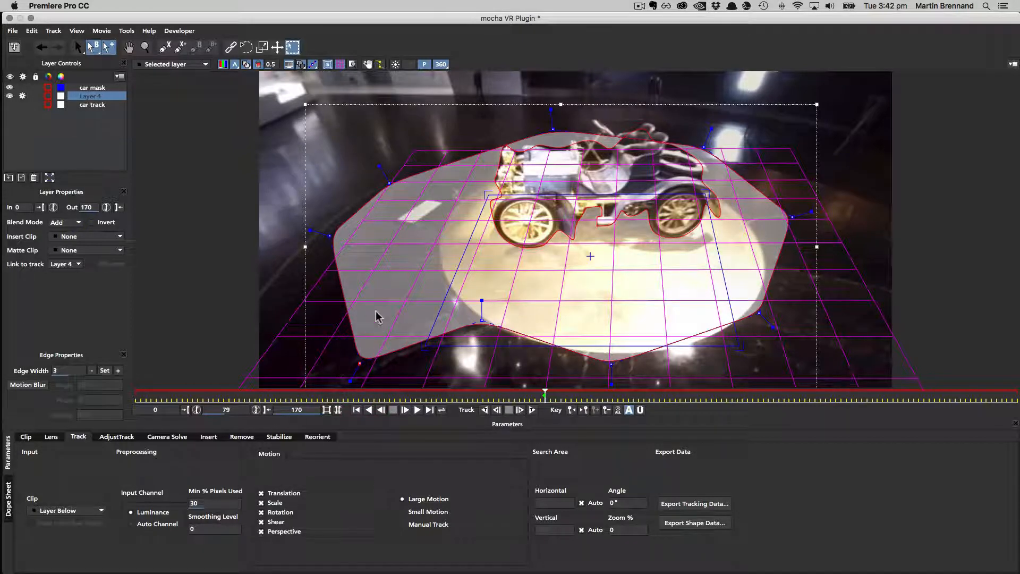
left_click_drag(777, 266, 832, 279)
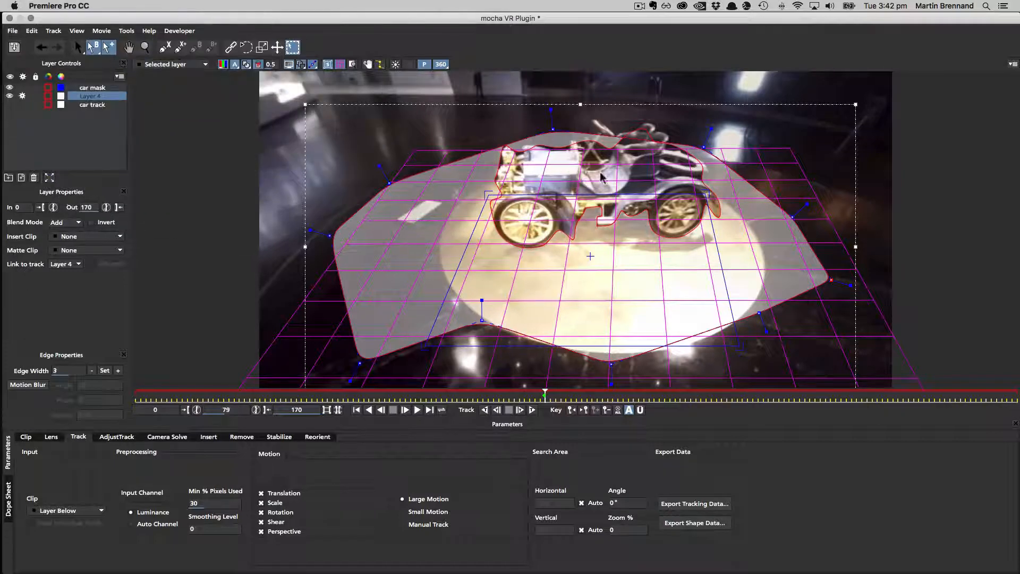
Step: Rename the platform layer FLOOR TRACK and track it backward and forward from frame 79
double_click(90, 96)
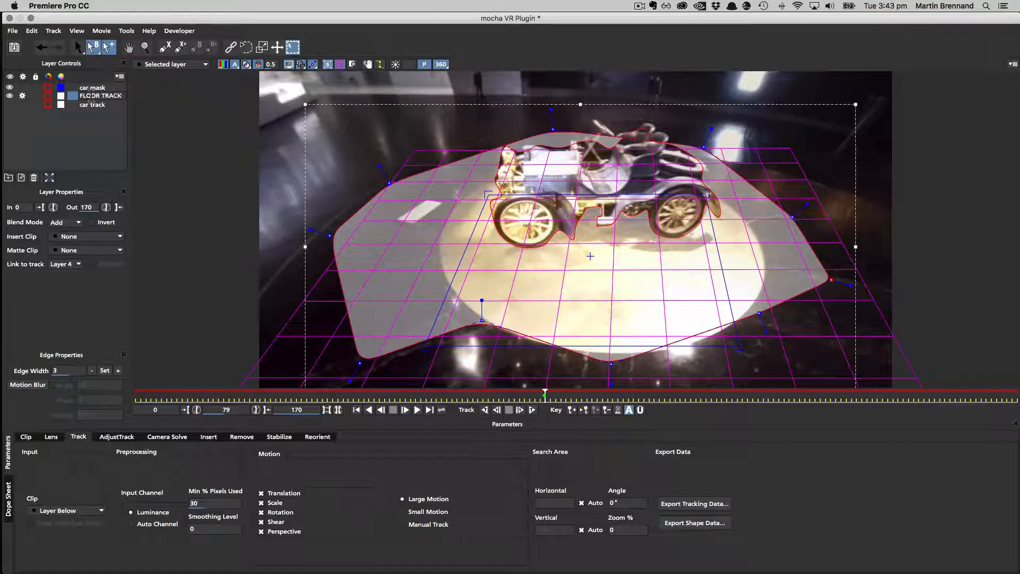
key("Return")
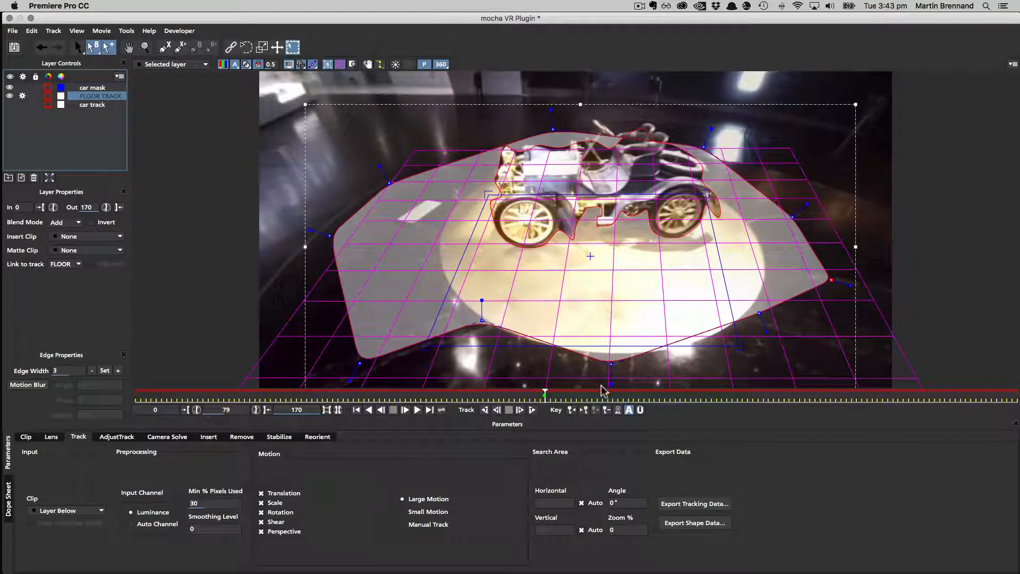
left_click(482, 410)
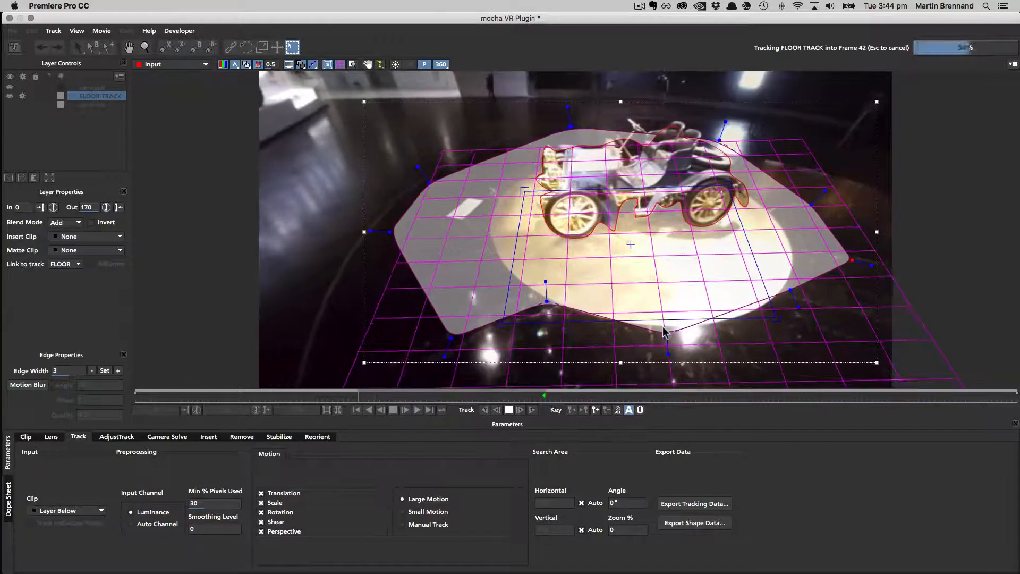
key("Escape")
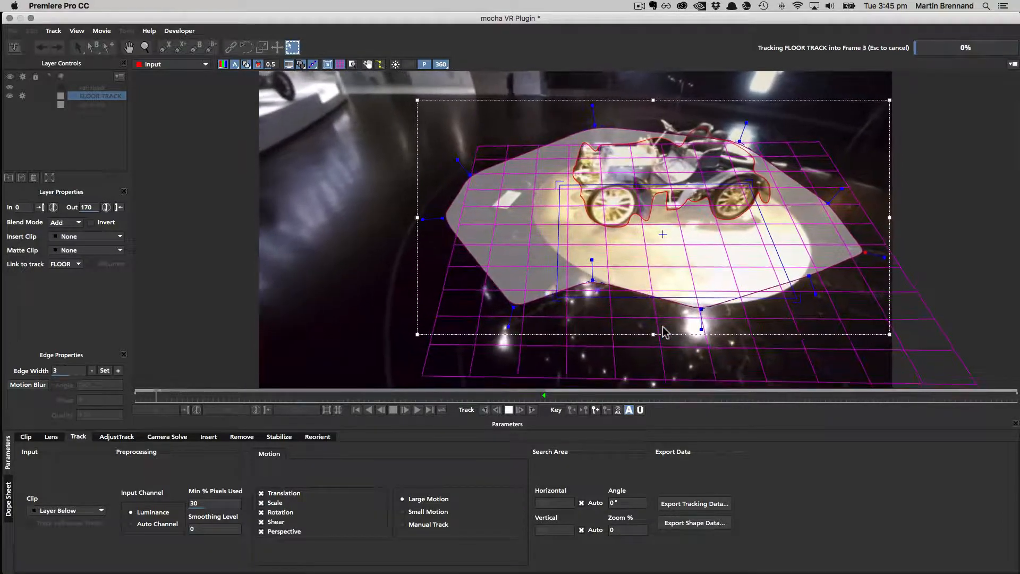
left_click(545, 409)
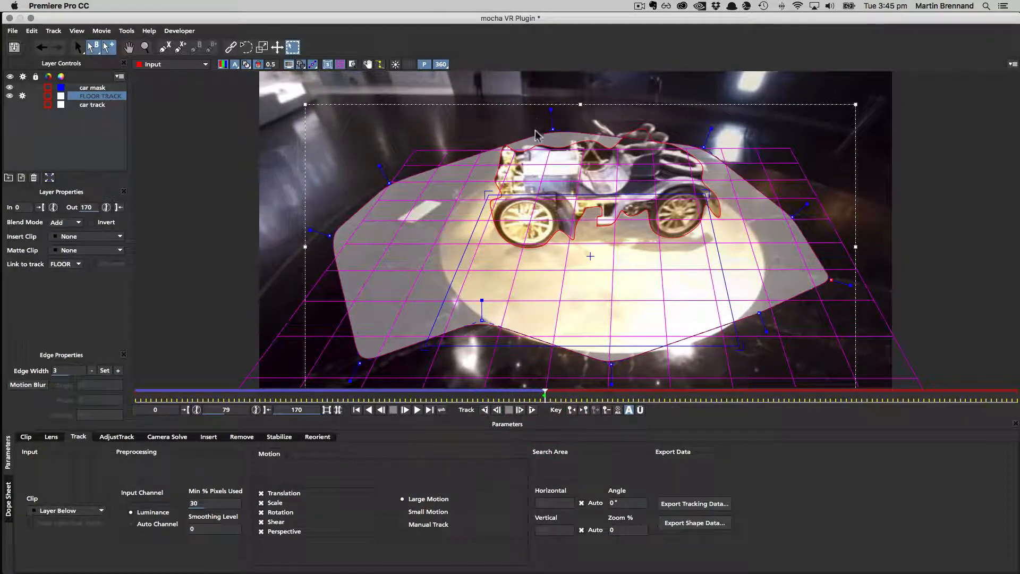
left_click(533, 410)
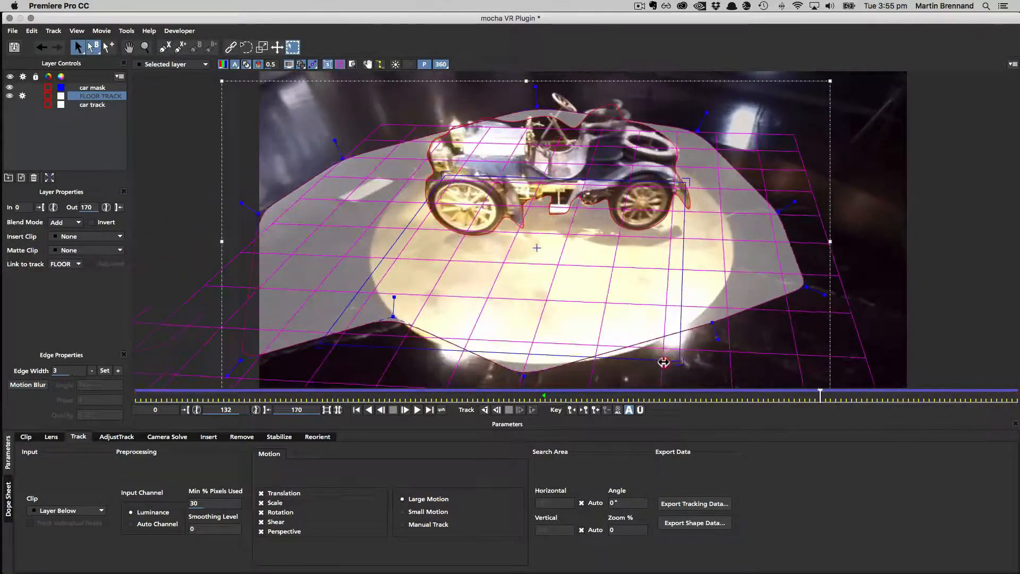
Step: Check the floor track through to frame 170, and switch off the FLOOR TRACK layer's processing, visibility and planar grid
left_click_drag(664, 362, 1017, 391)
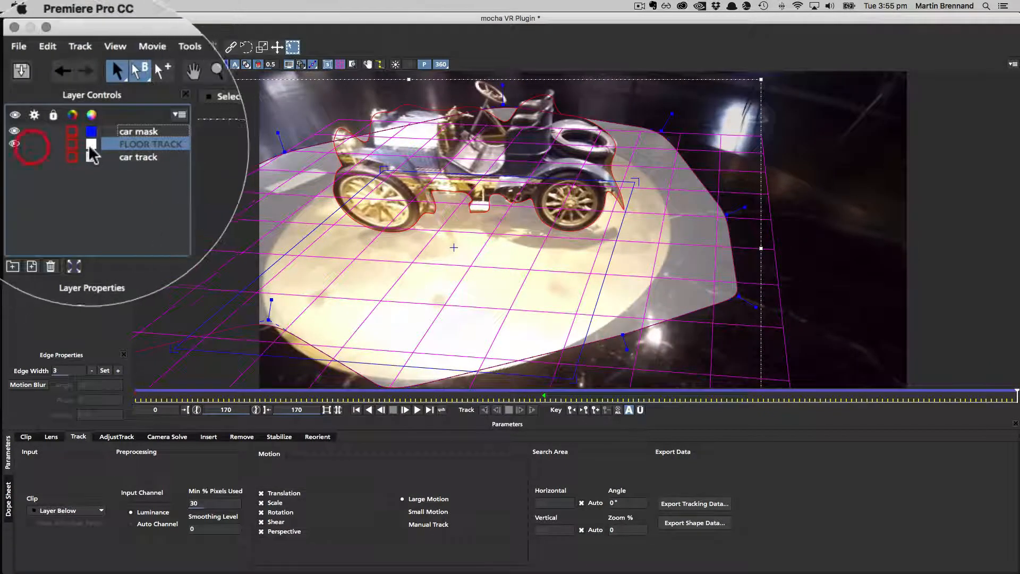
left_click(14, 144)
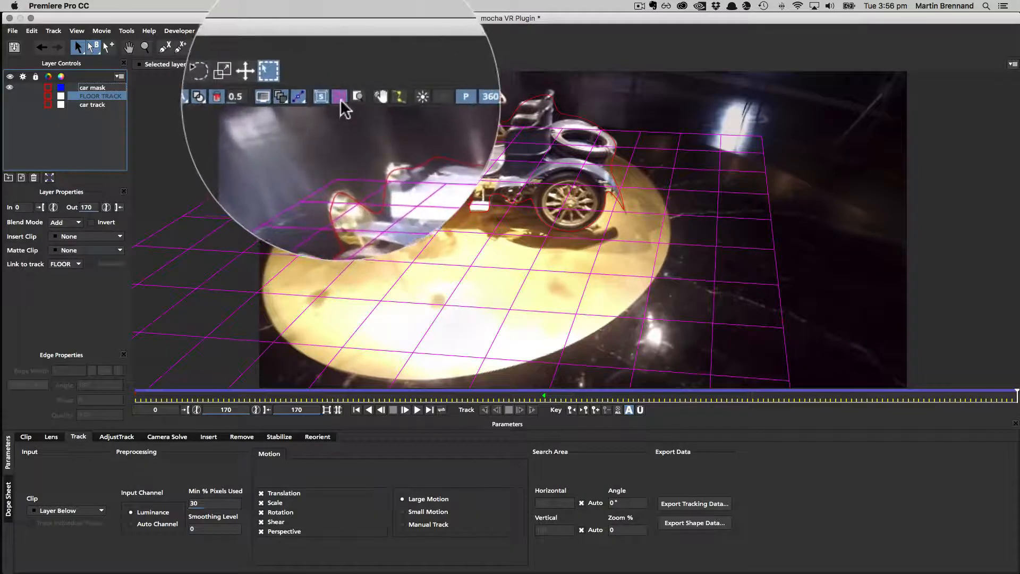
left_click(325, 72)
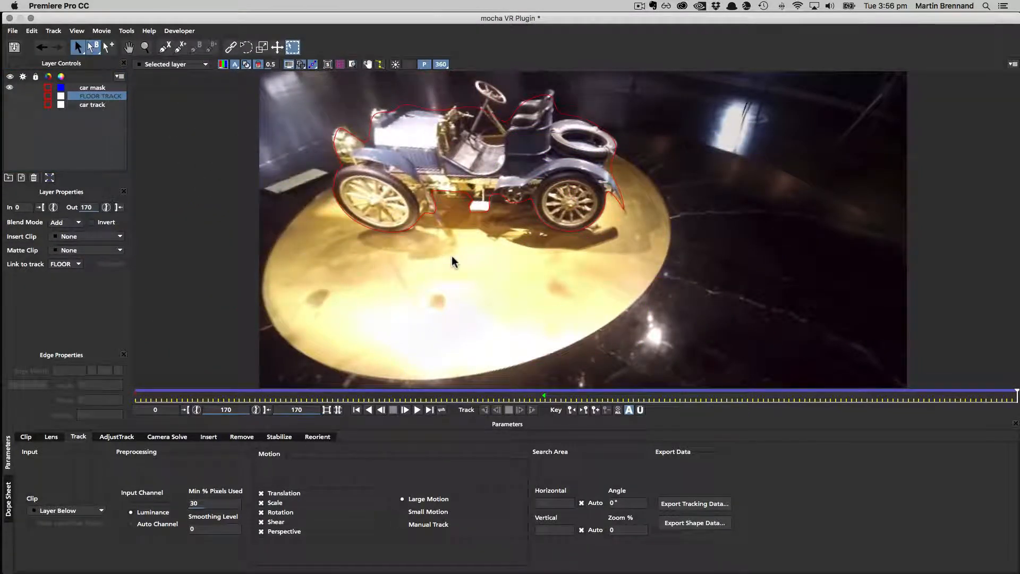
left_click_drag(403, 257, 497, 268)
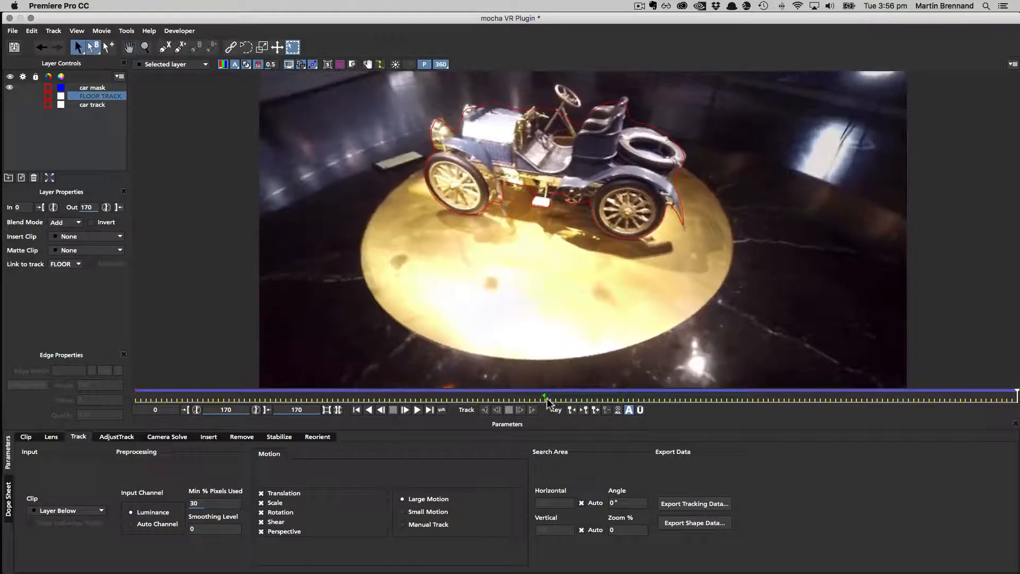
Step: Draw a closed eight-point X-Spline around the lit circular platform at frame 79 as a new layer
left_click(571, 411)
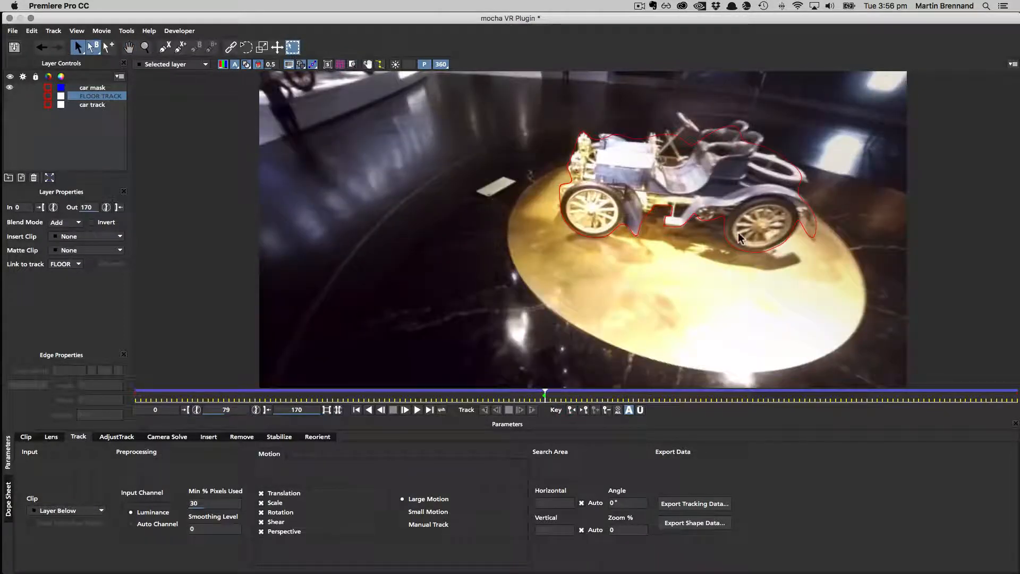
key("x")
left_click_drag(693, 232, 634, 223)
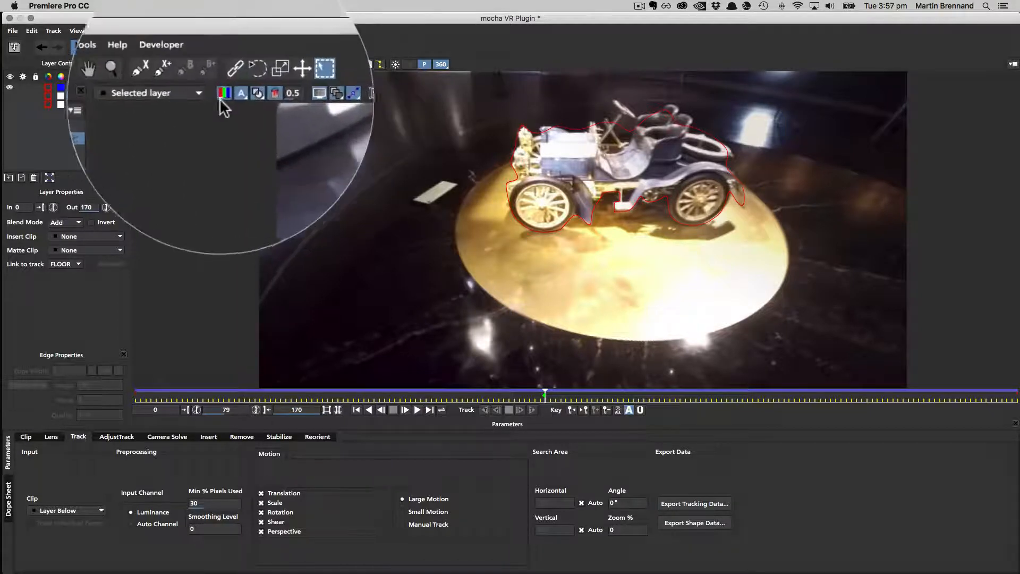
left_click(161, 49)
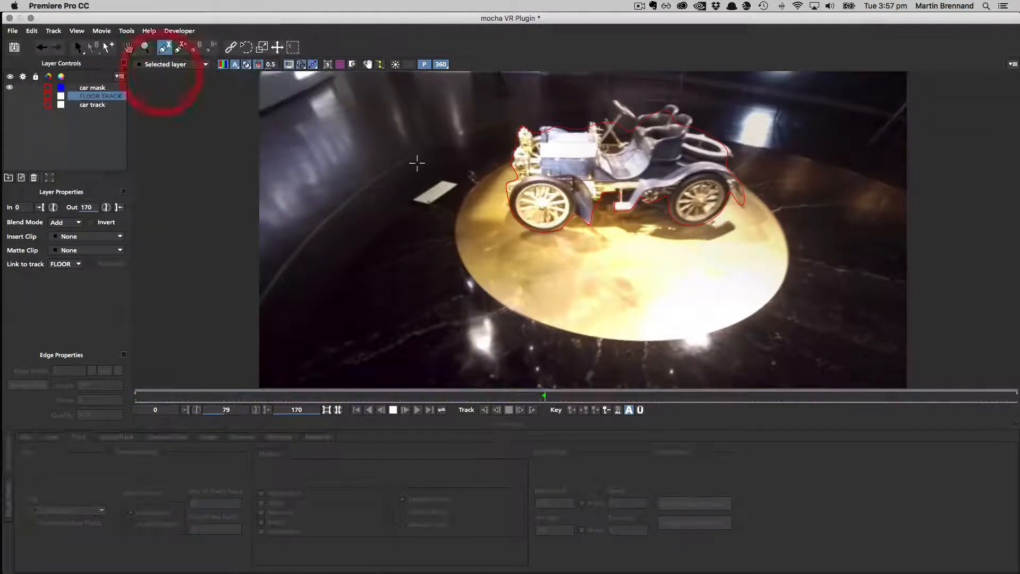
left_click(620, 144)
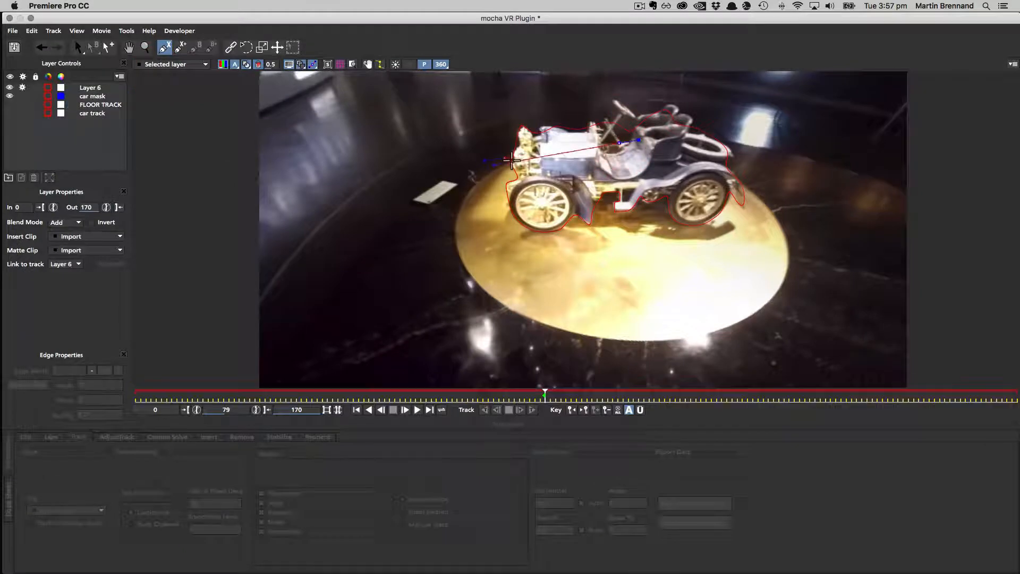
left_click(512, 160)
left_click(455, 219)
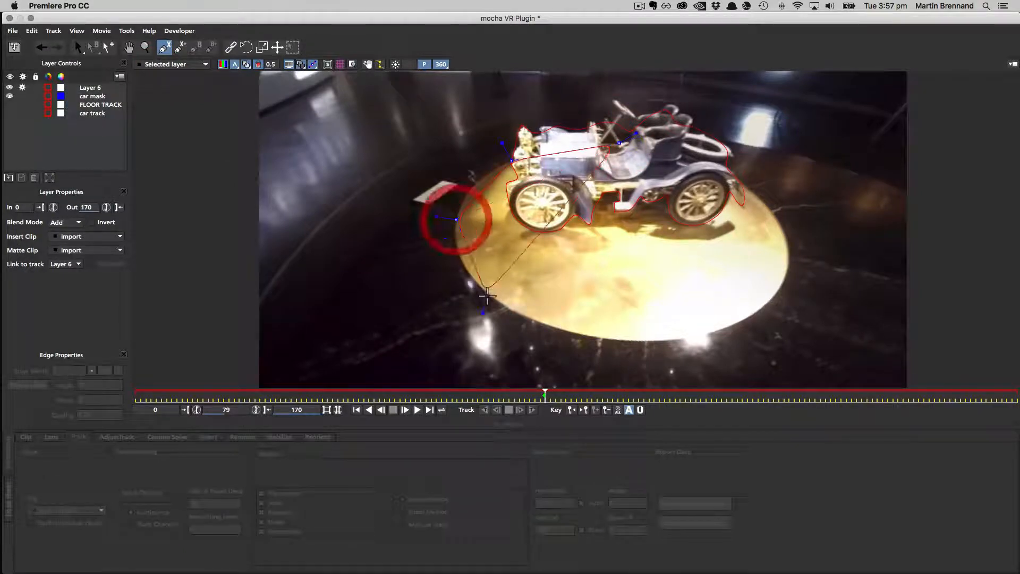
left_click(498, 304)
left_click(625, 341)
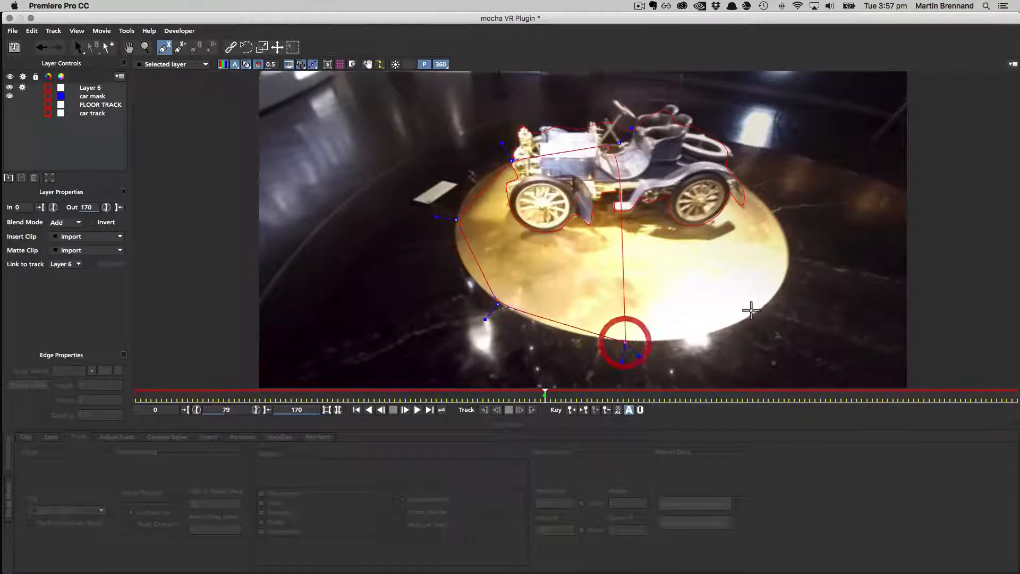
left_click(780, 296)
left_click(784, 218)
left_click_drag(771, 203, 765, 199)
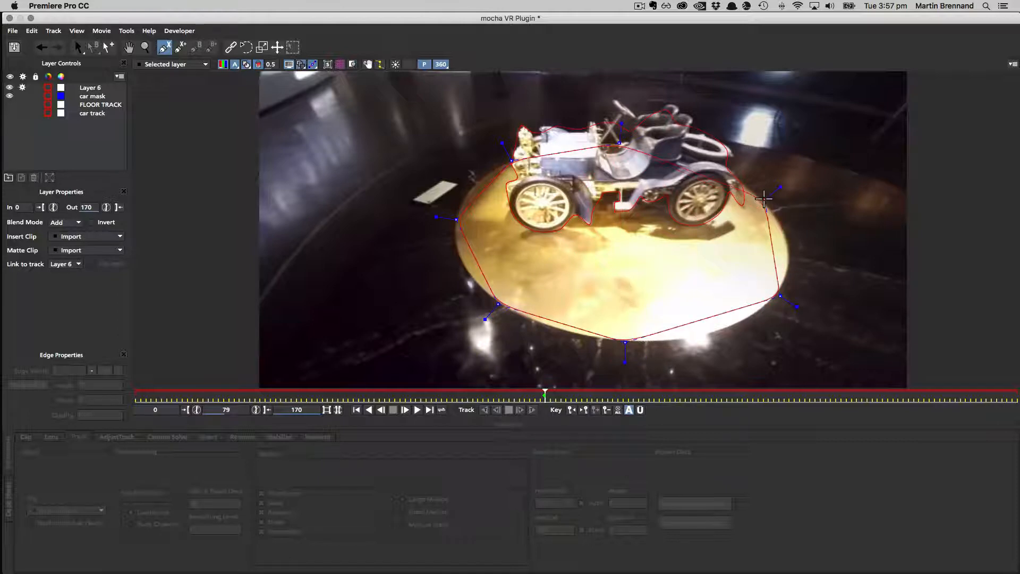
left_click(710, 152)
right_click(710, 155)
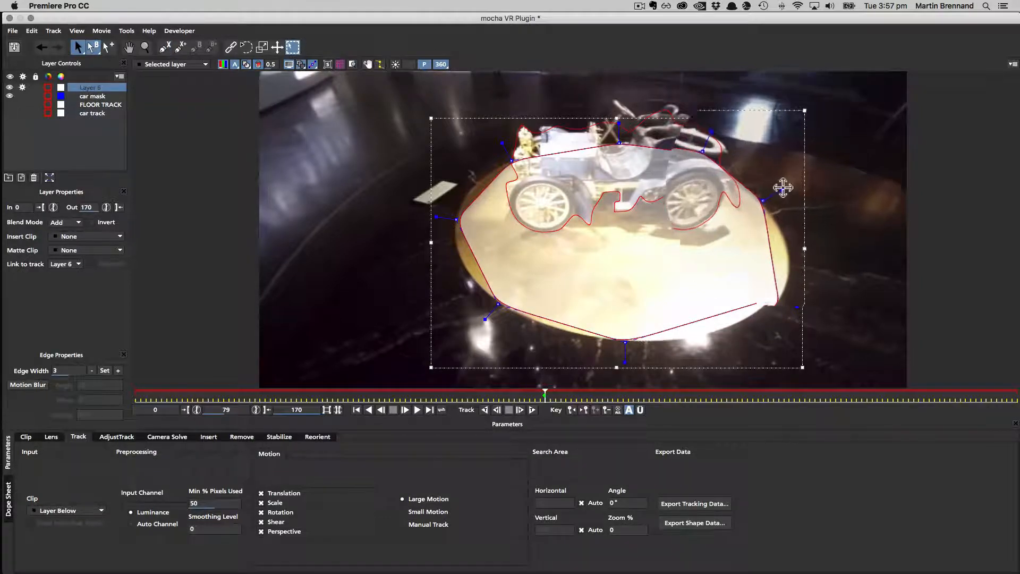
Step: Round all the new spline's corners and move its outer and lower points outward to fit the lit circle
left_click_drag(783, 187, 760, 204)
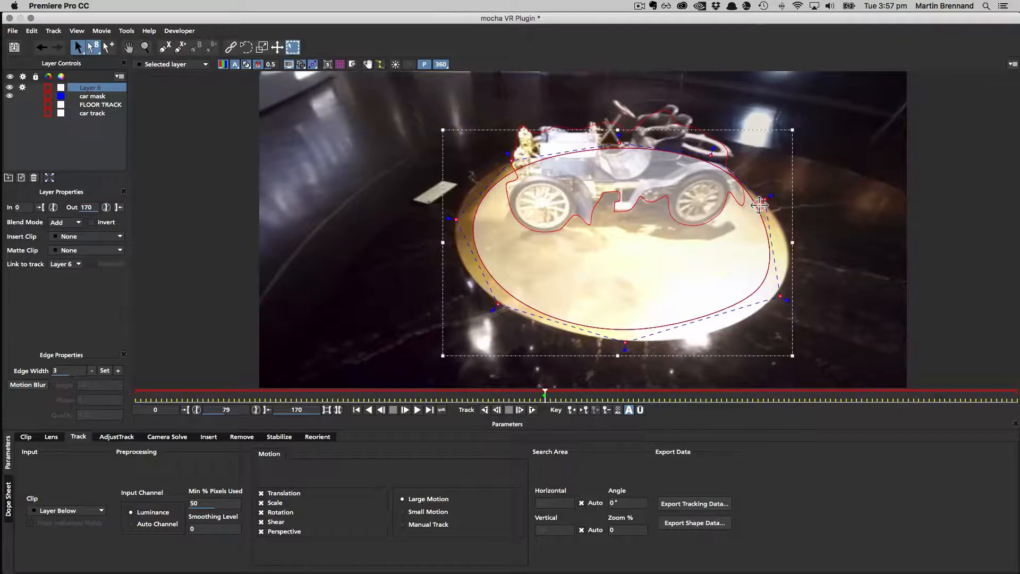
left_click_drag(453, 219, 418, 226)
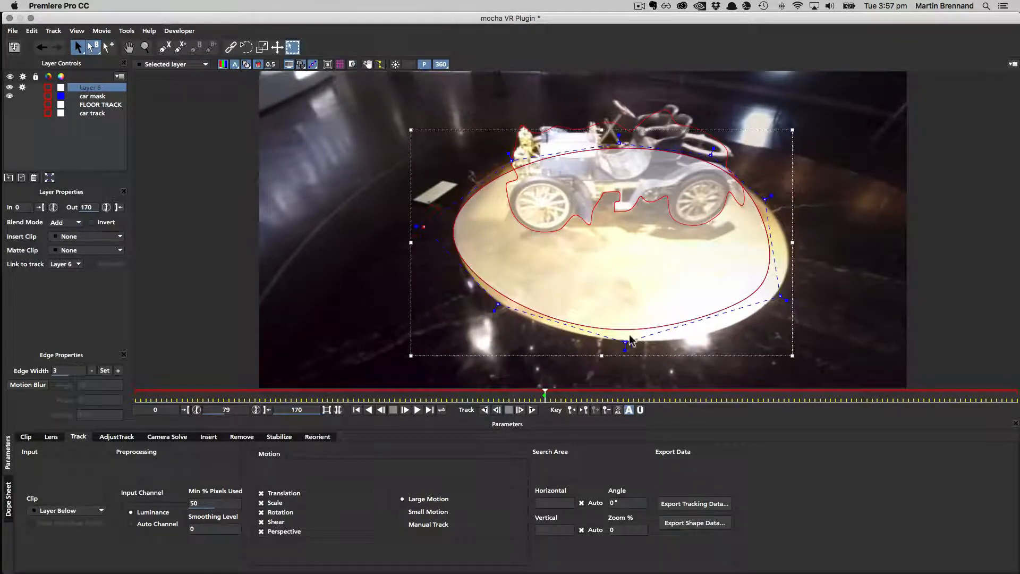
right_click(500, 315)
left_click(505, 279)
left_click_drag(499, 313, 502, 322)
left_click_drag(626, 342, 645, 346)
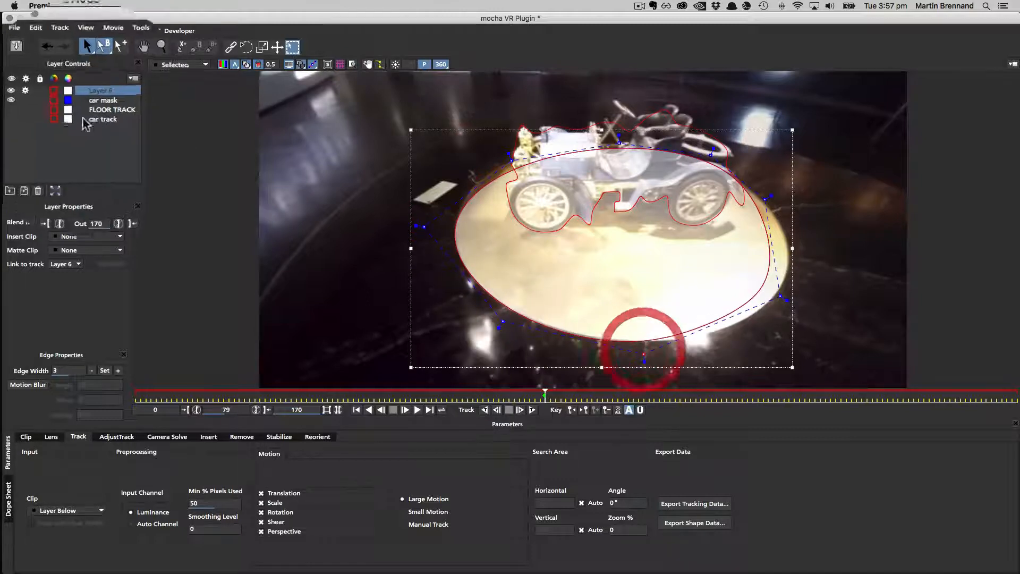
Step: Set the new platform layer's matte colour to blue
left_click(61, 88)
left_click(542, 198)
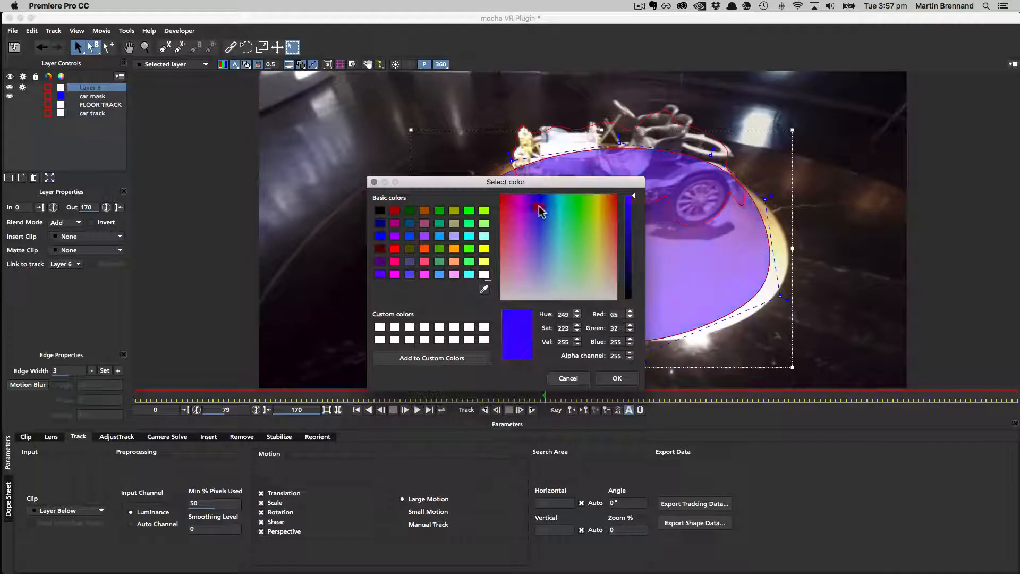
left_click(618, 379)
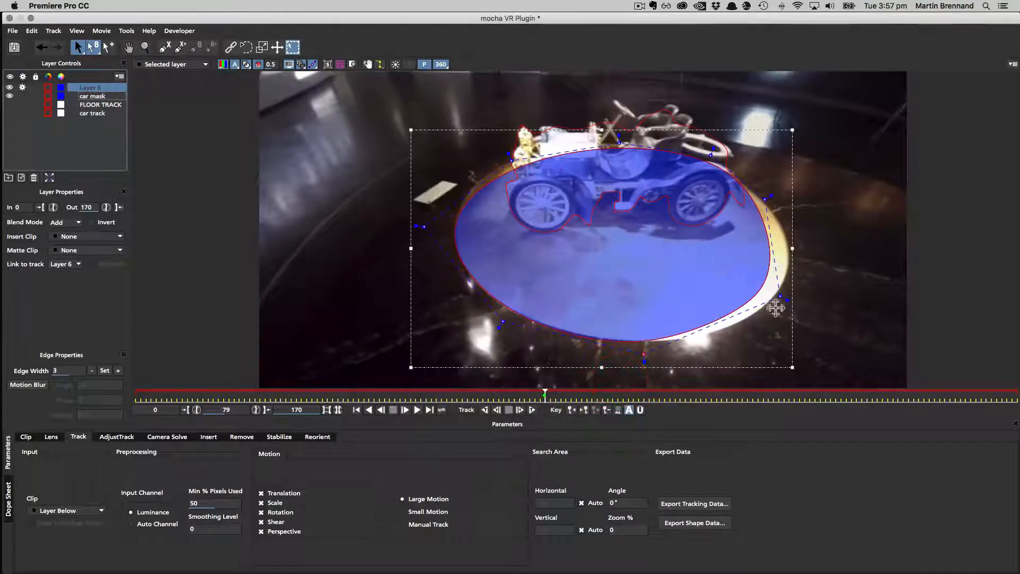
Step: Move the platform spline's points around its outline to fit the lit circle's edge at frame 79
left_click_drag(778, 296, 799, 299)
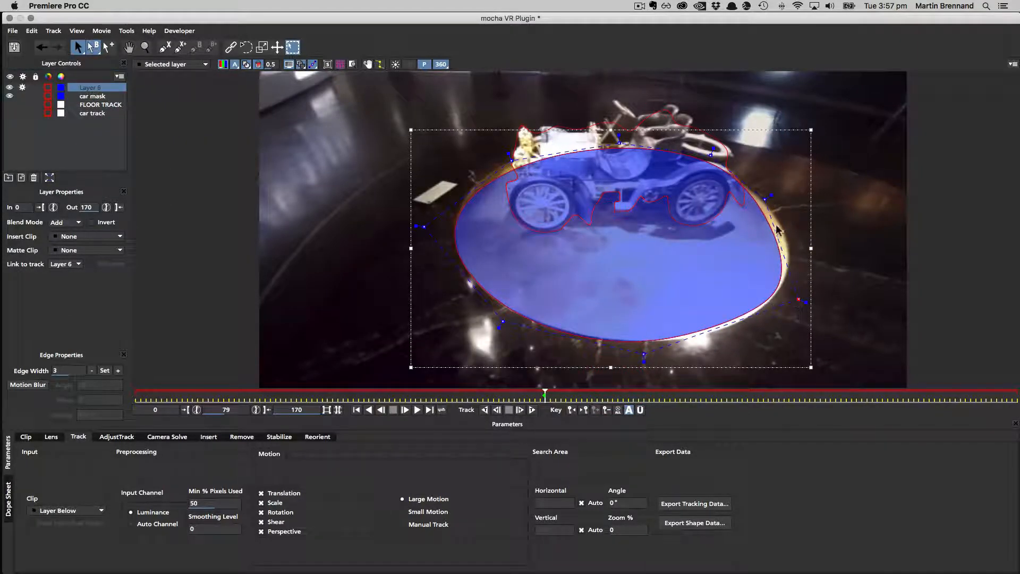
left_click(782, 206)
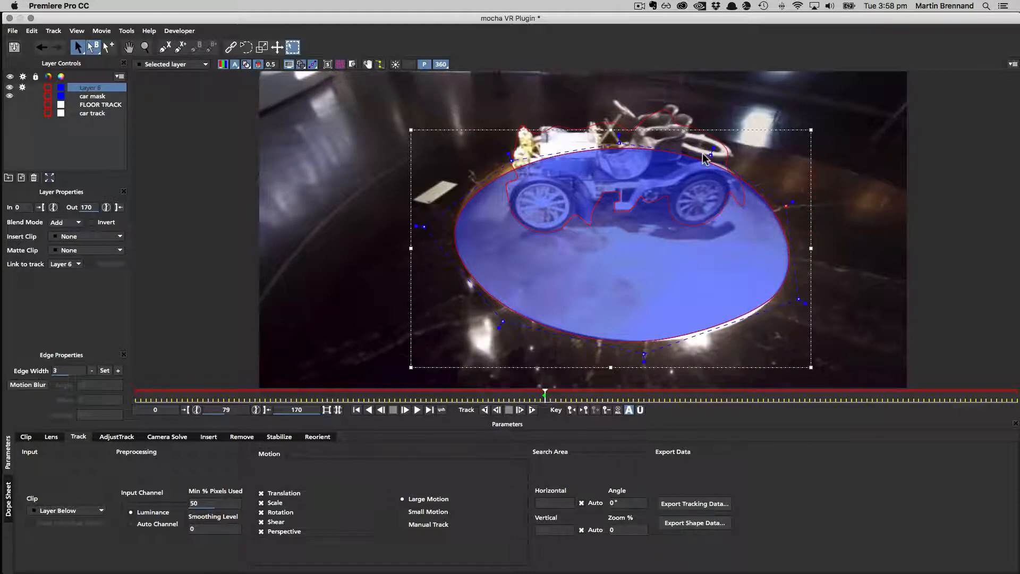
left_click_drag(702, 153, 694, 144)
left_click_drag(618, 144, 610, 142)
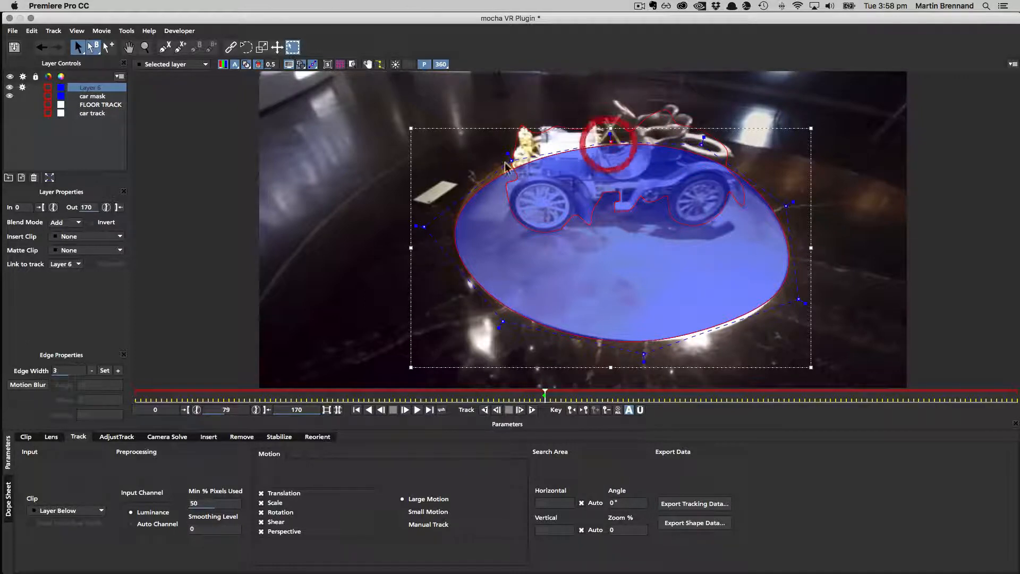
left_click_drag(511, 161, 498, 149)
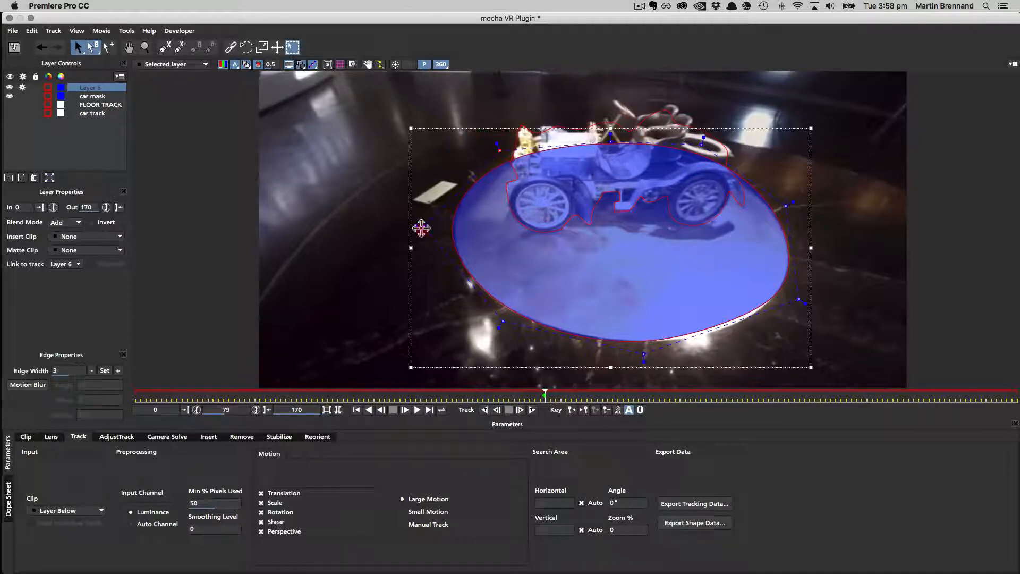
left_click_drag(421, 226, 425, 228)
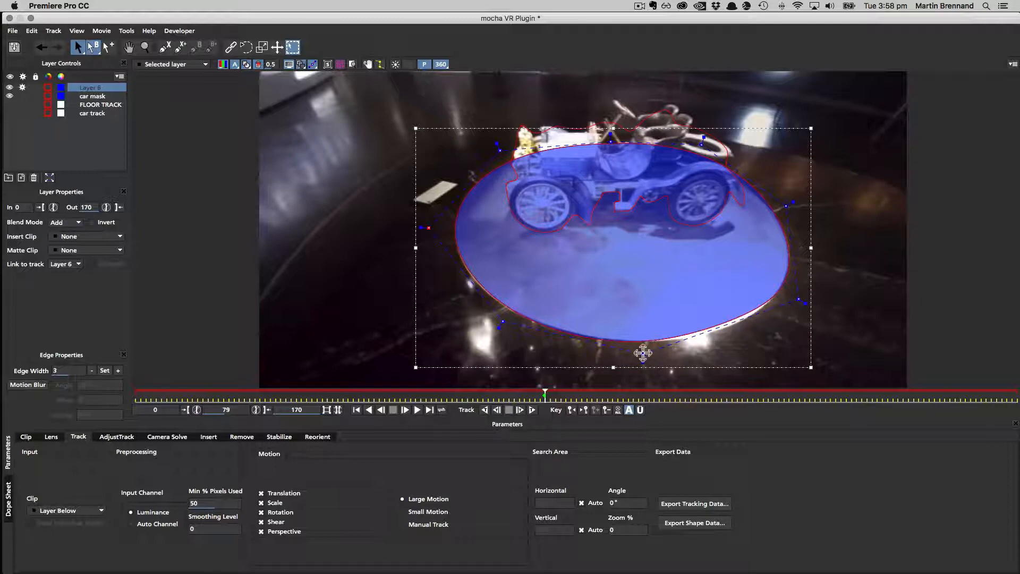
left_click_drag(642, 353, 666, 351)
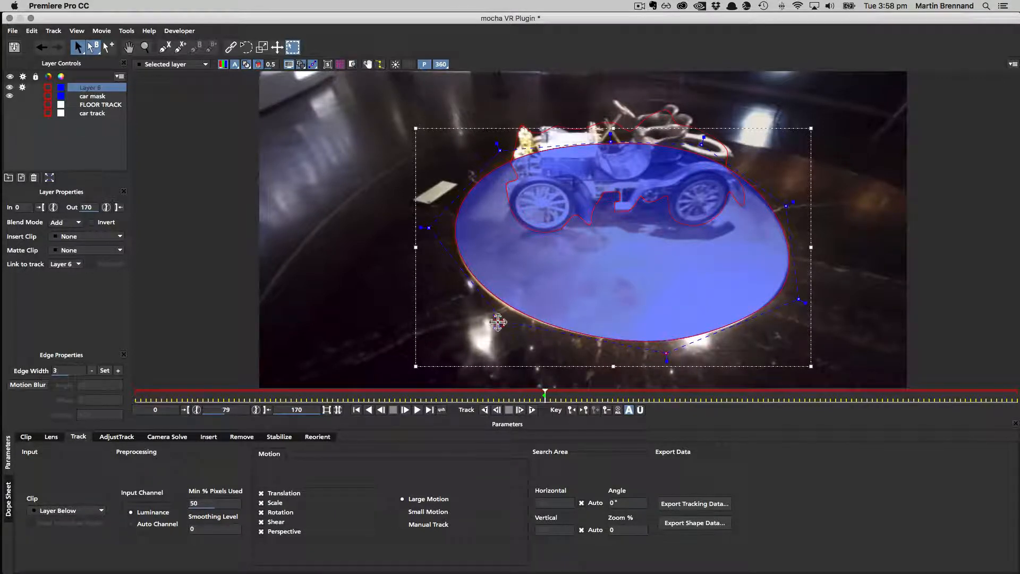
left_click_drag(499, 322, 500, 327)
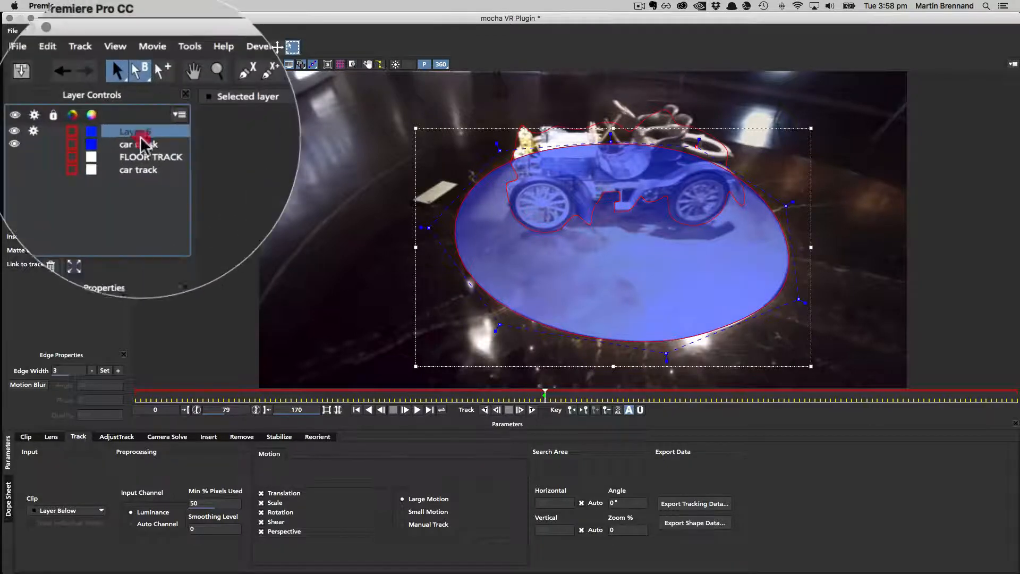
Step: Place the platform layer below the car mask layer and rename it floor mask
left_click_drag(87, 88, 91, 95)
double_click(137, 143)
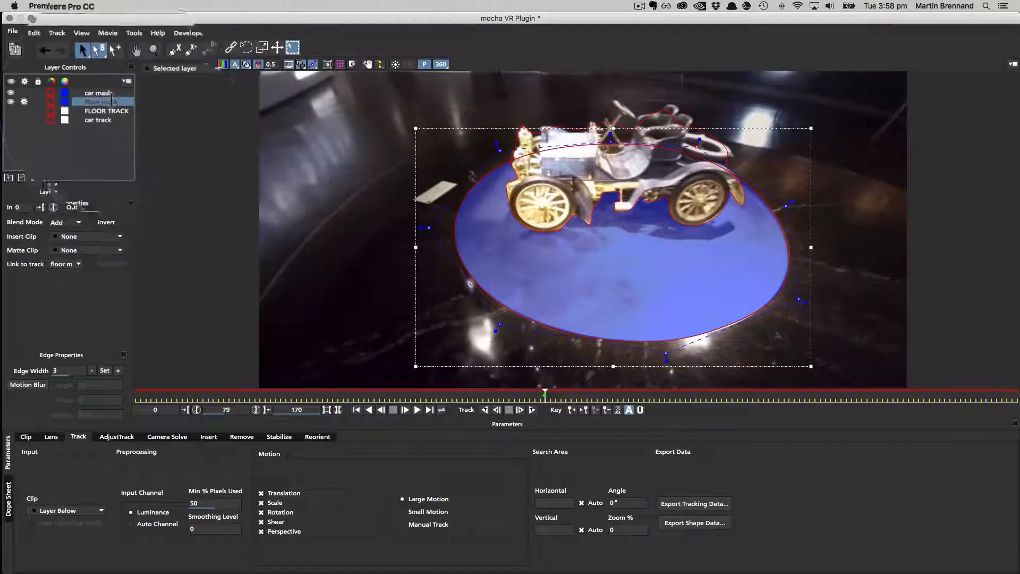
key("Return")
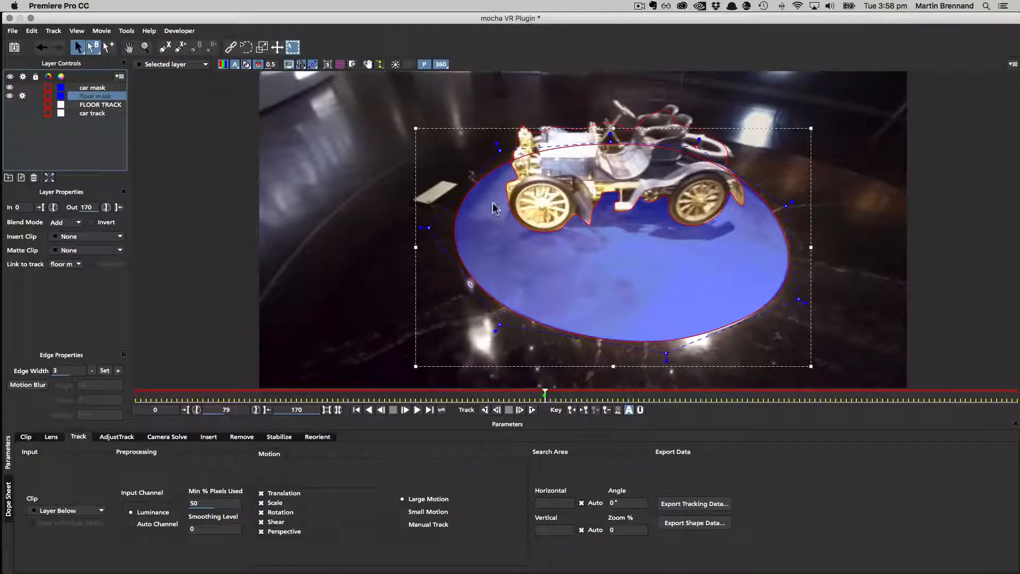
Step: Link the floor mask layer to the FLOOR TRACK layer's track
left_click(68, 266)
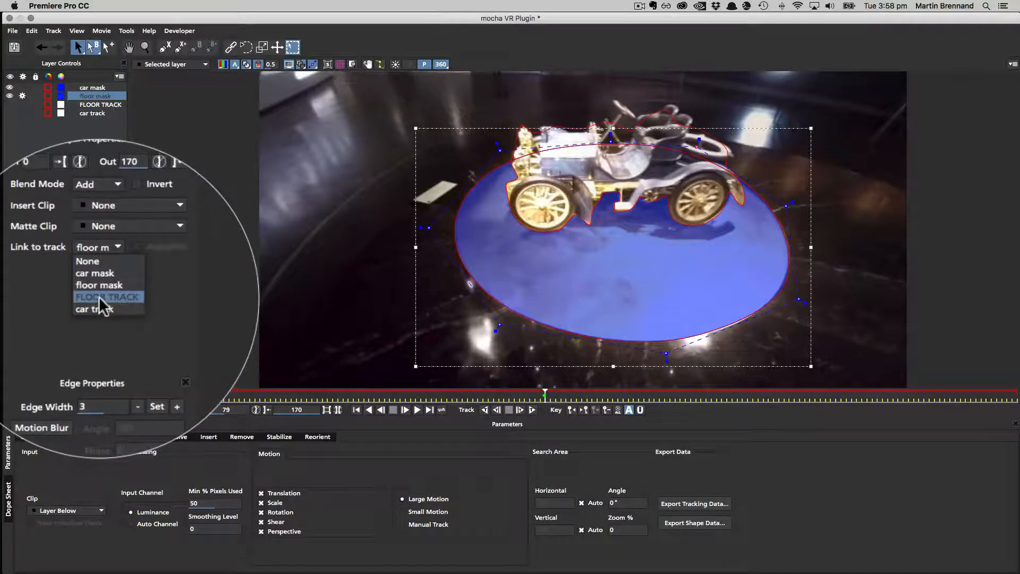
left_click(66, 297)
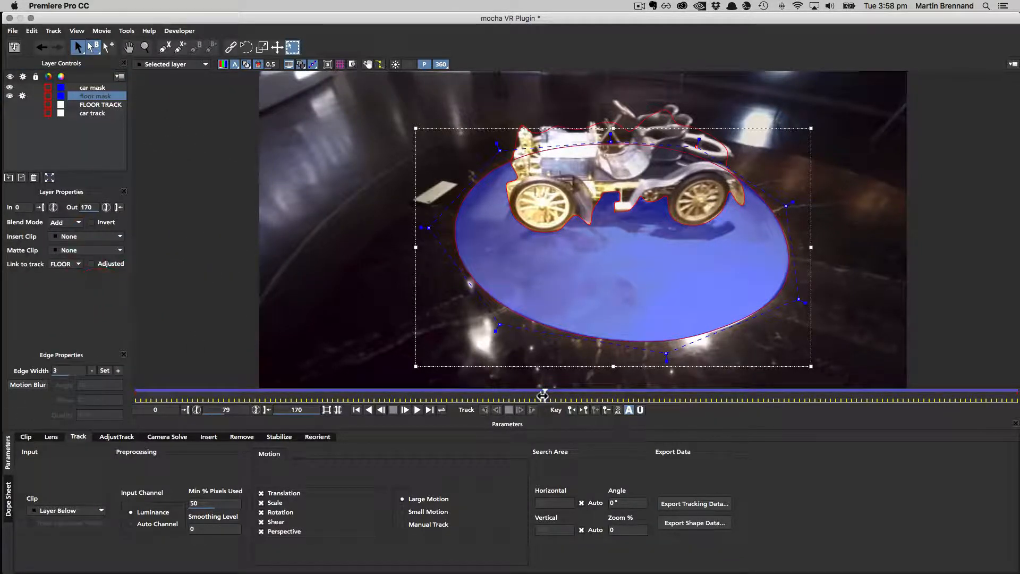
Step: Refine the floor mask's spline points at frame 0 to match the platform's lower, outer and upper edges
left_click_drag(542, 396, 276, 392)
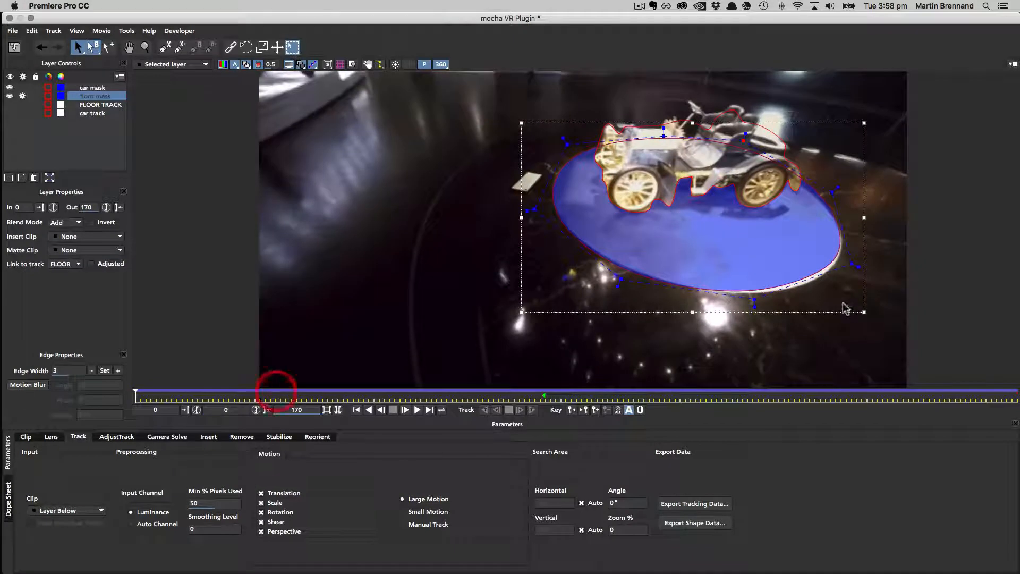
left_click_drag(755, 299, 768, 299)
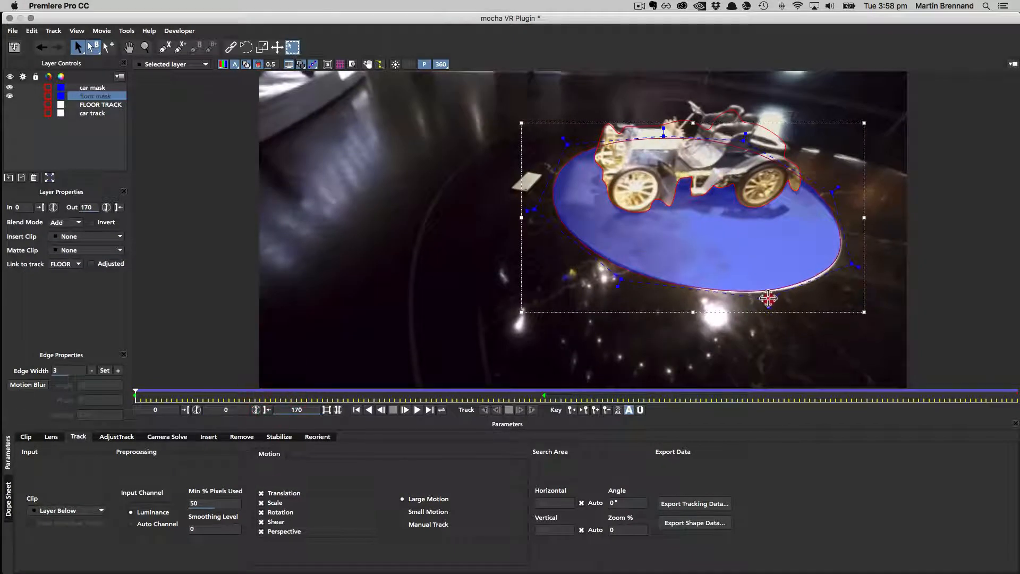
left_click_drag(847, 265, 848, 269)
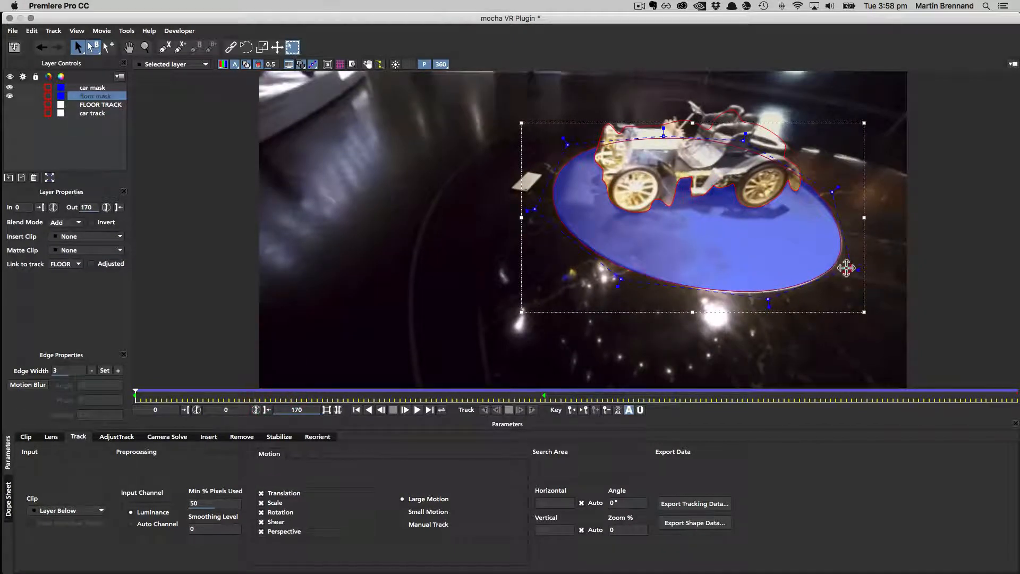
left_click_drag(763, 298, 765, 293)
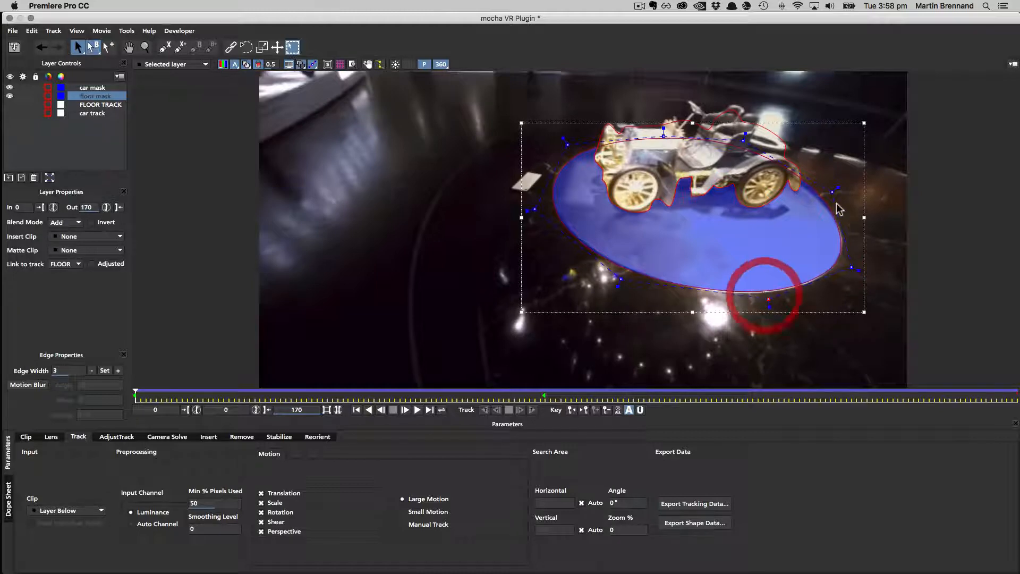
left_click(831, 193)
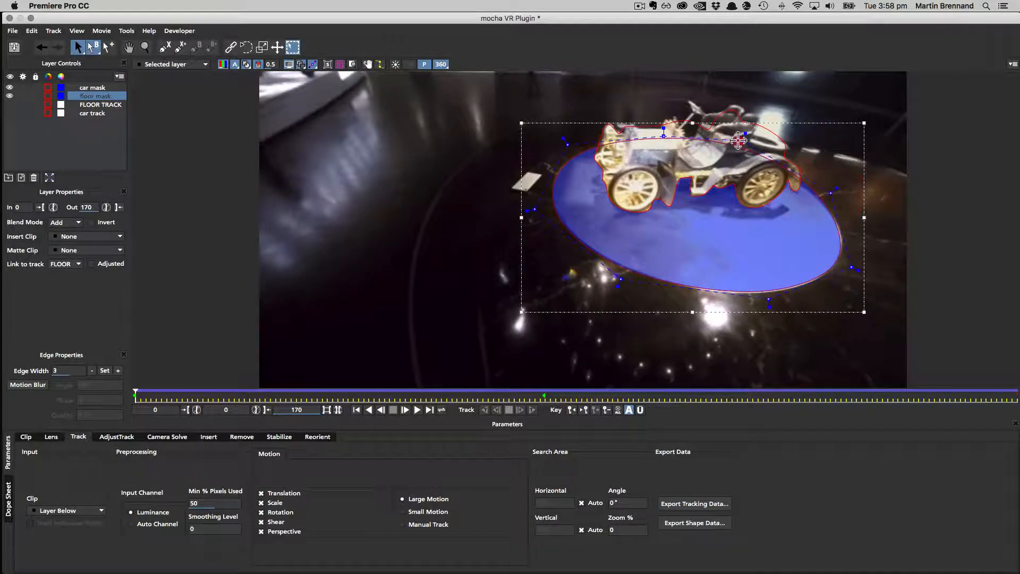
left_click_drag(744, 140, 738, 144)
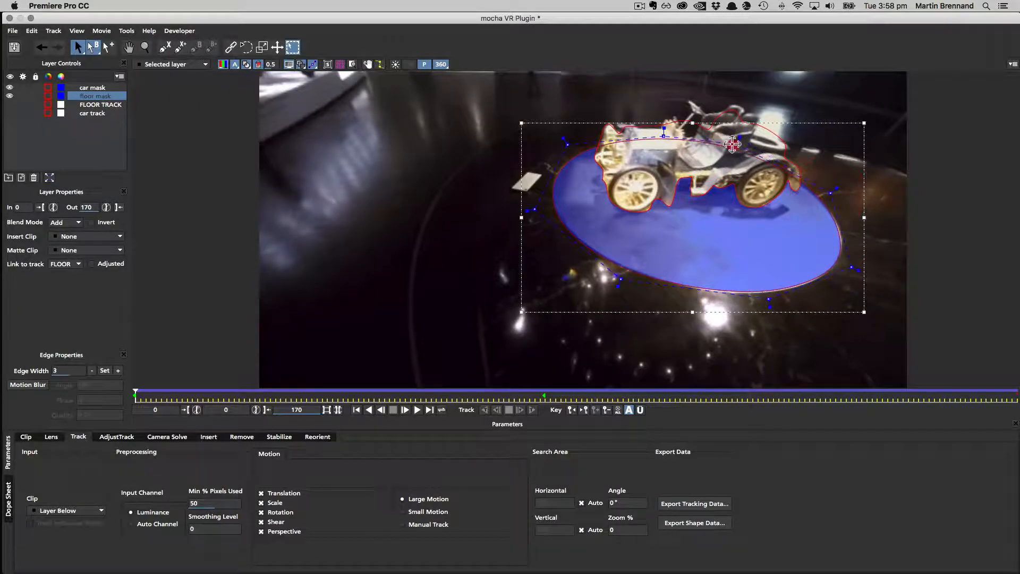
left_click(832, 195)
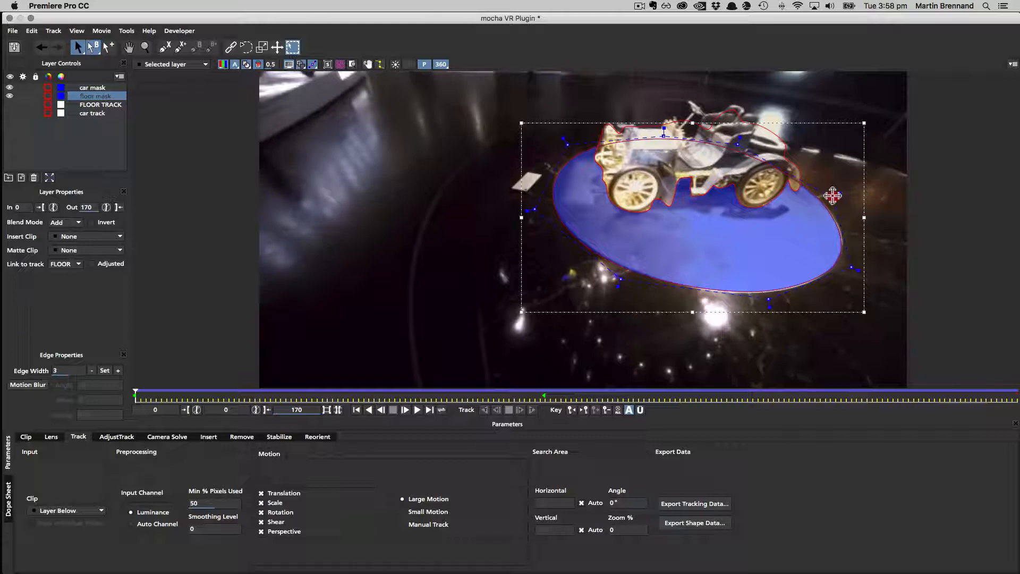
left_click(769, 300)
left_click(567, 143)
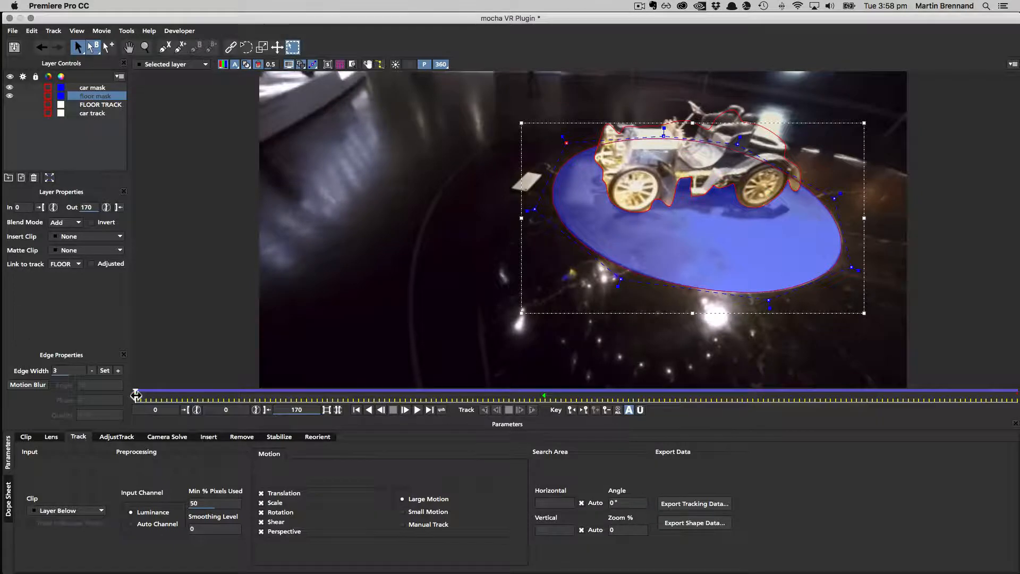
Step: Correct the floor mask's lower points at frames 170 and 60, and check the fit across the clip
left_click_drag(136, 394, 1004, 420)
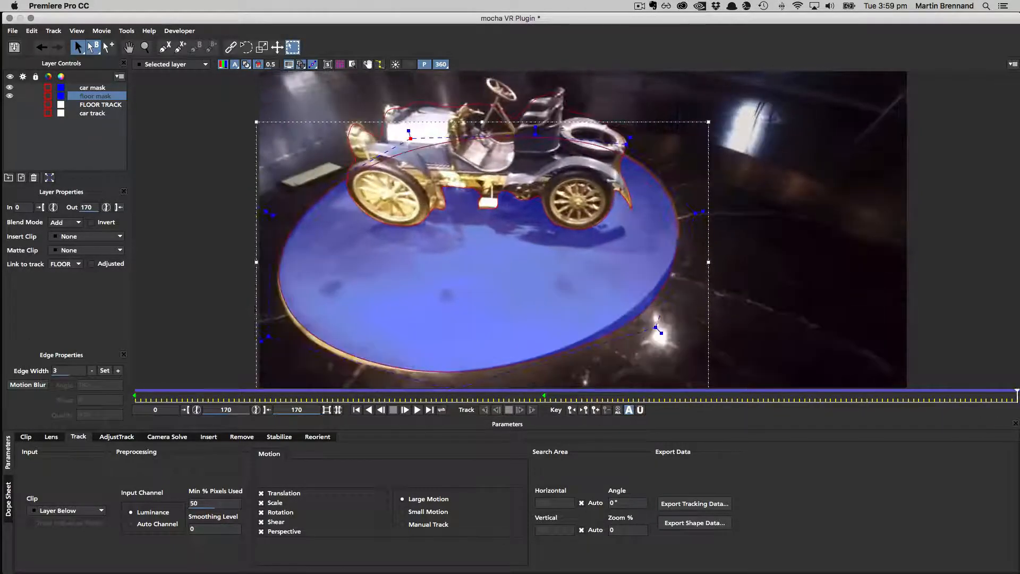
left_click_drag(271, 336, 270, 342)
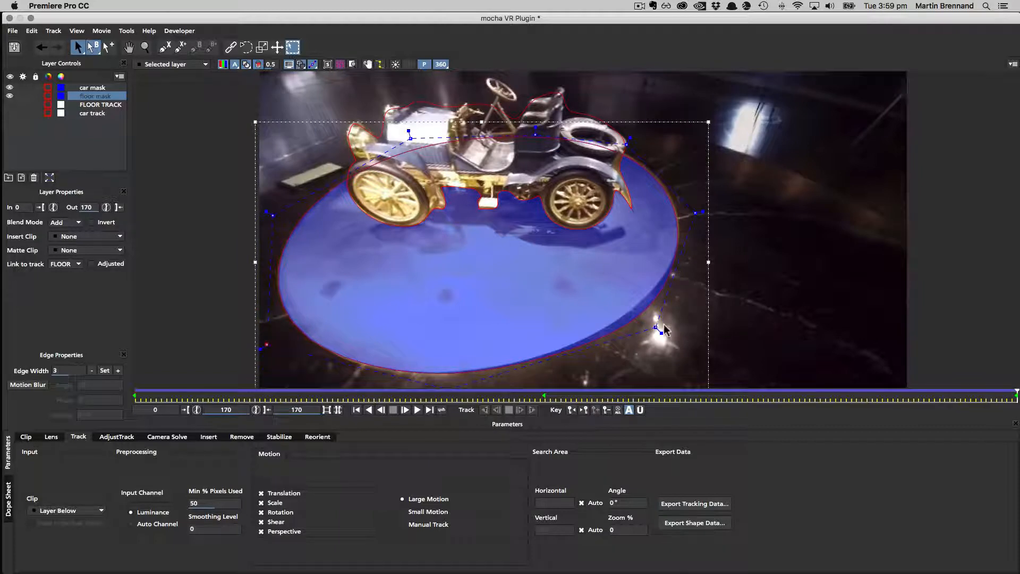
left_click(445, 394)
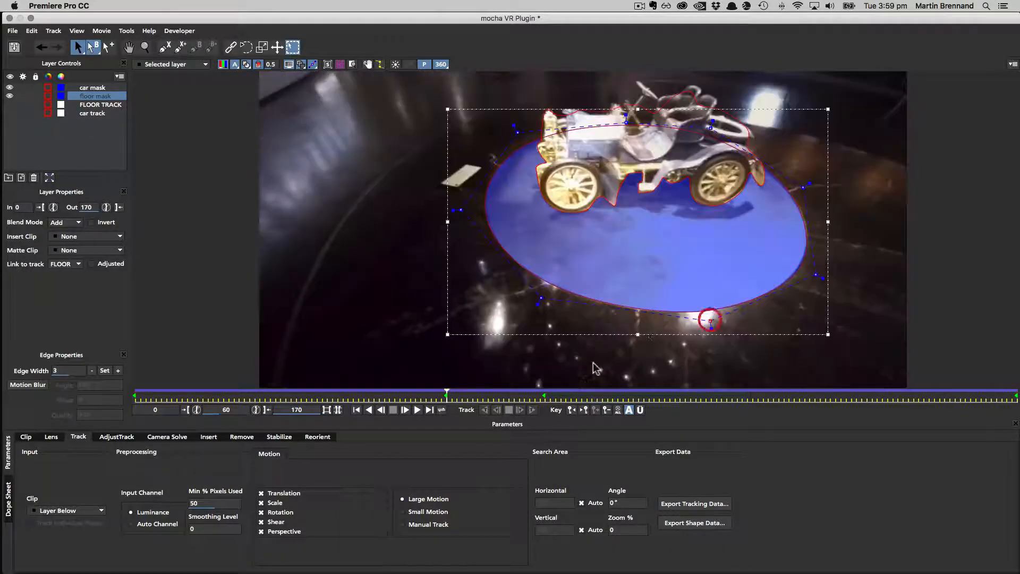
left_click_drag(446, 394, 854, 364)
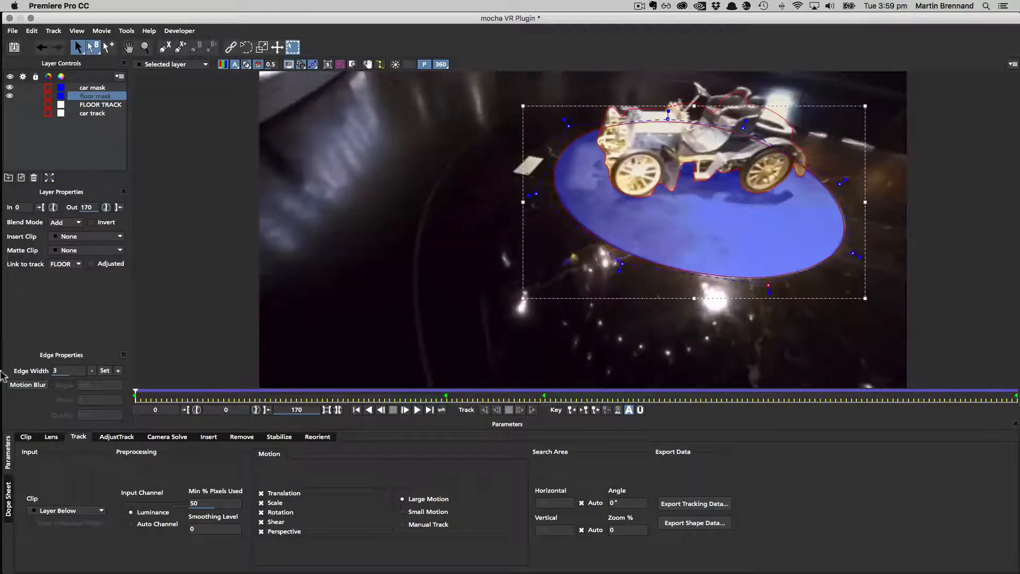
left_click_drag(967, 409, 1017, 394)
left_click(343, 358)
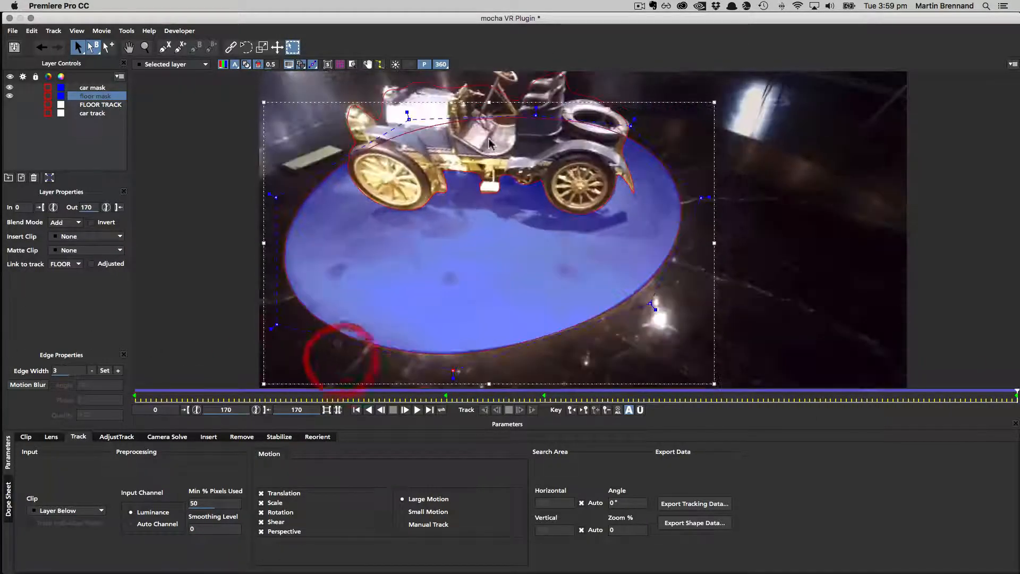
Step: Switch off the 360 view and copy only the car mask layer's shape data to the clipboard as Adobe Premiere shape data
left_click(448, 94)
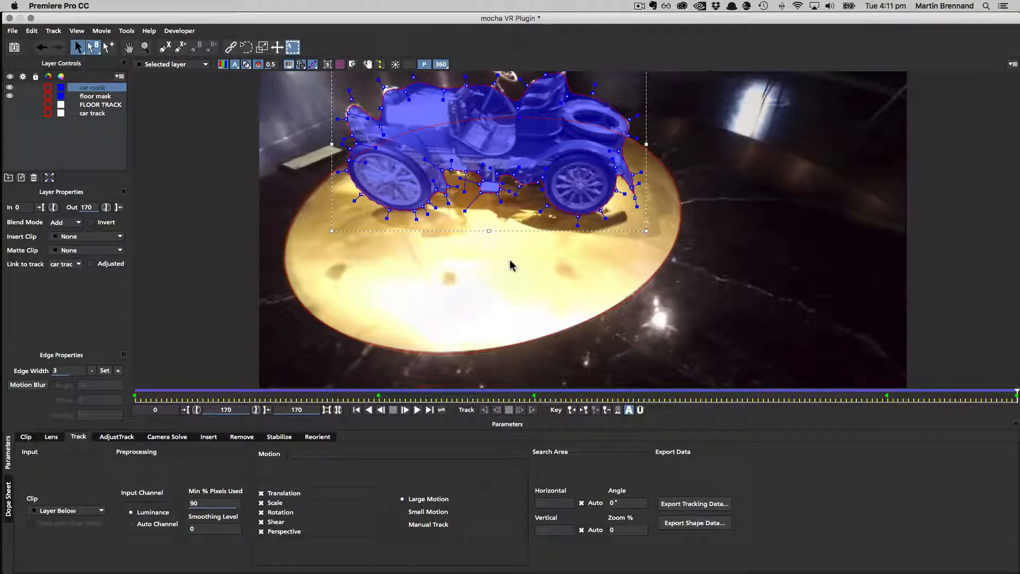
left_click(442, 64)
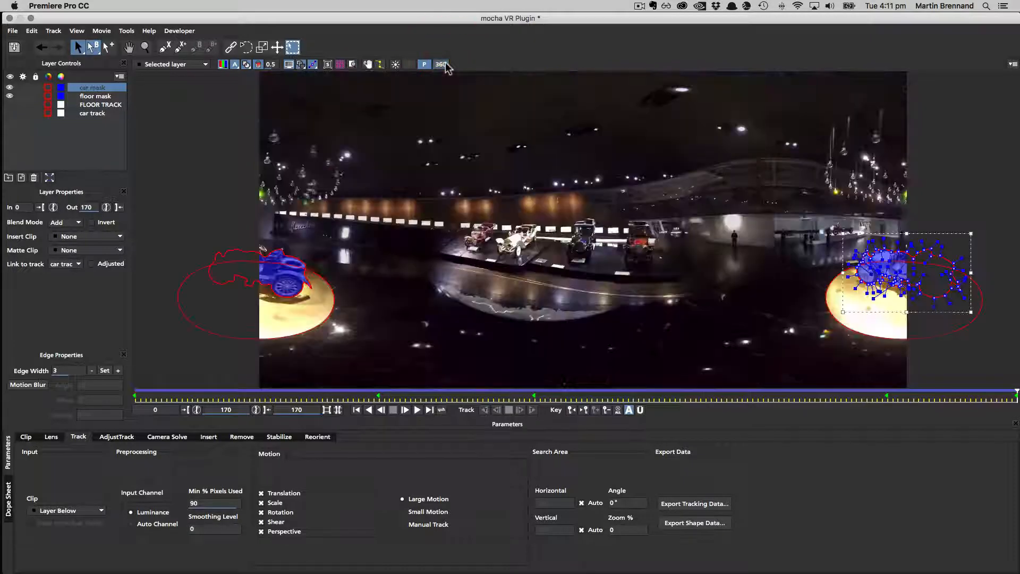
left_click(893, 344)
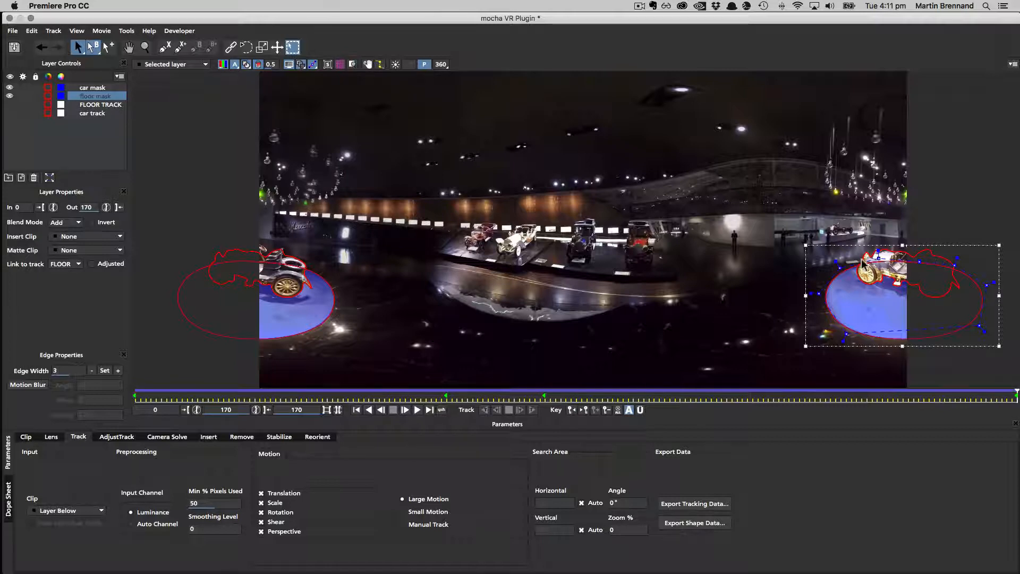
left_click(101, 88)
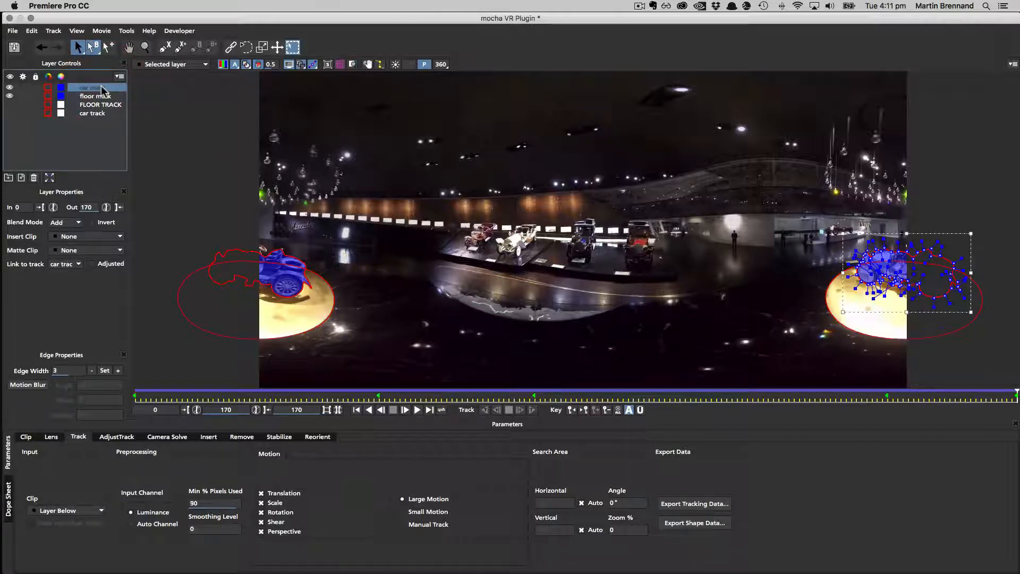
left_click(718, 523)
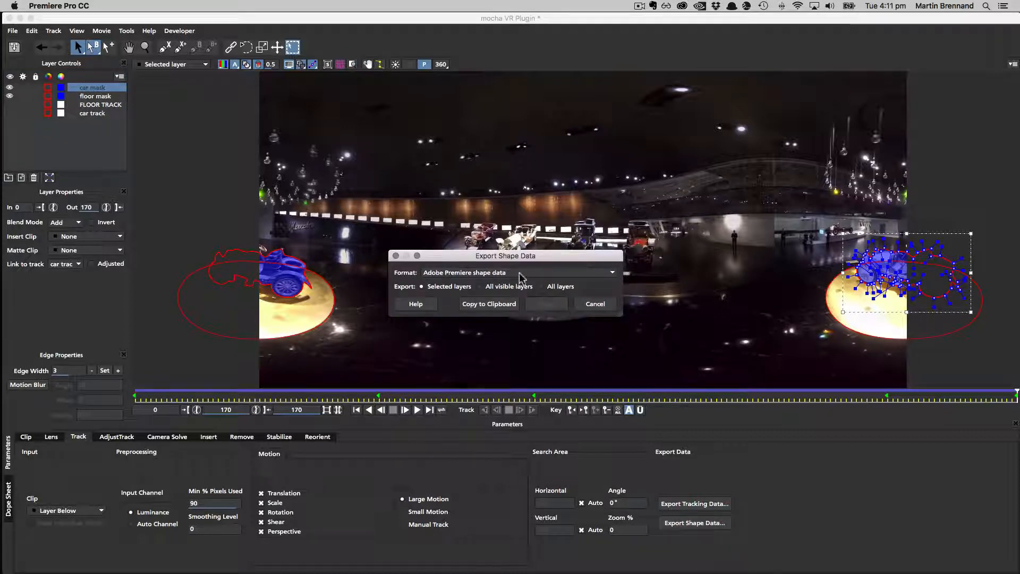
left_click(495, 306)
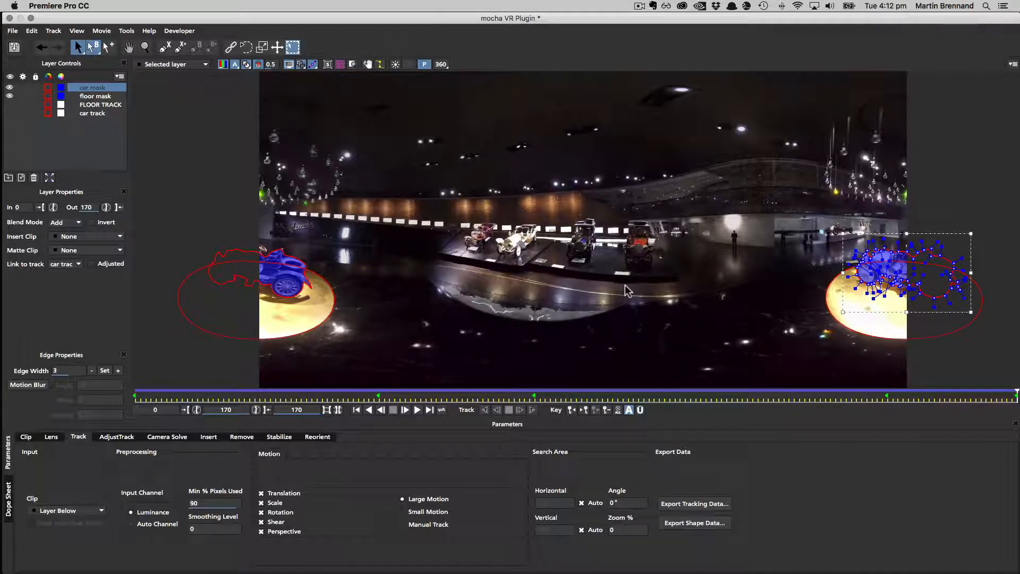
Step: Close mocha VR and save the project changes
left_click(9, 18)
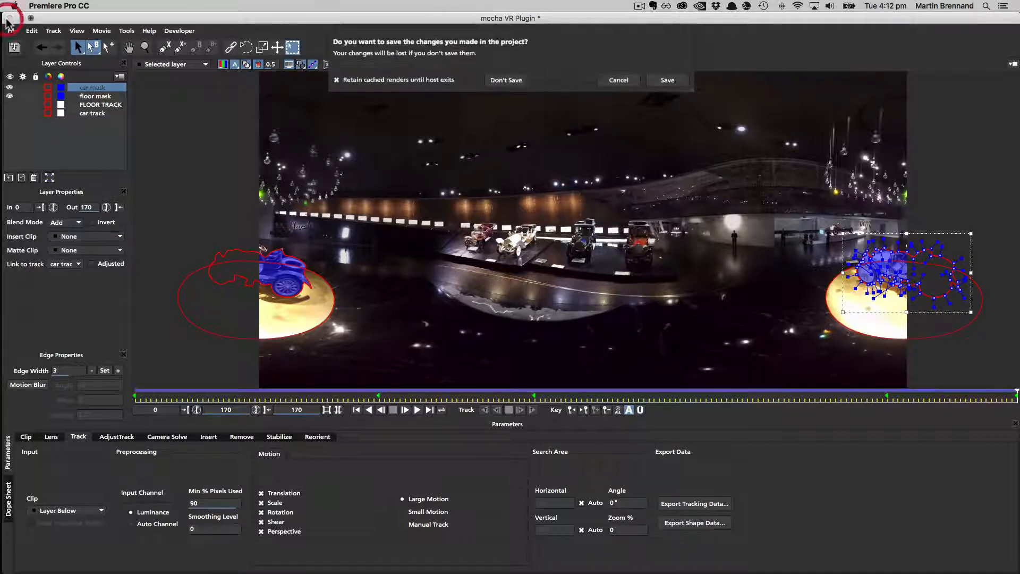
left_click(670, 81)
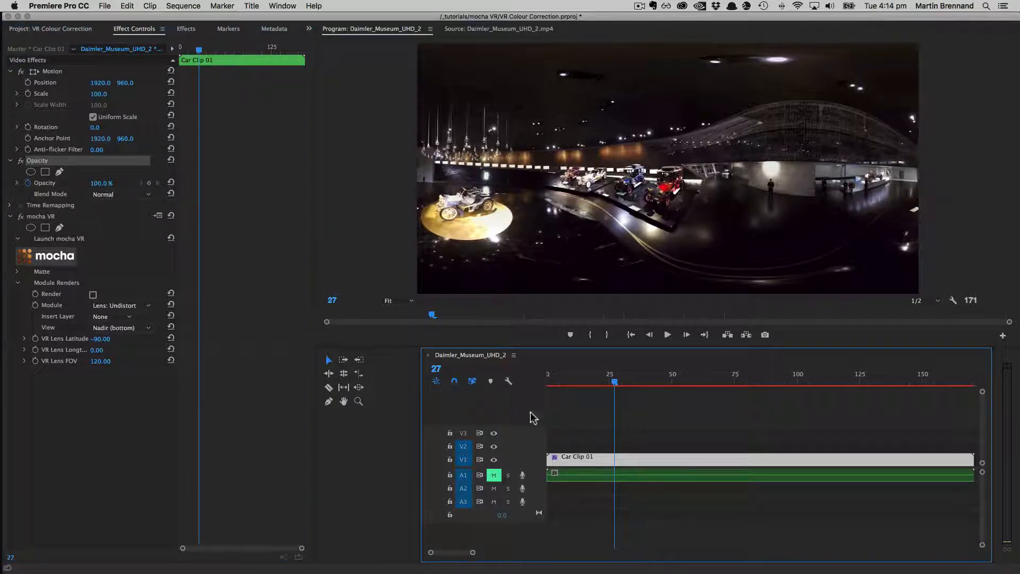
Step: Paste the copied car mask shapes into Car Clip 01's Opacity effect at frame 0 in Premiere Pro
left_click(574, 460)
left_click_drag(615, 385, 548, 389)
left_click(32, 162)
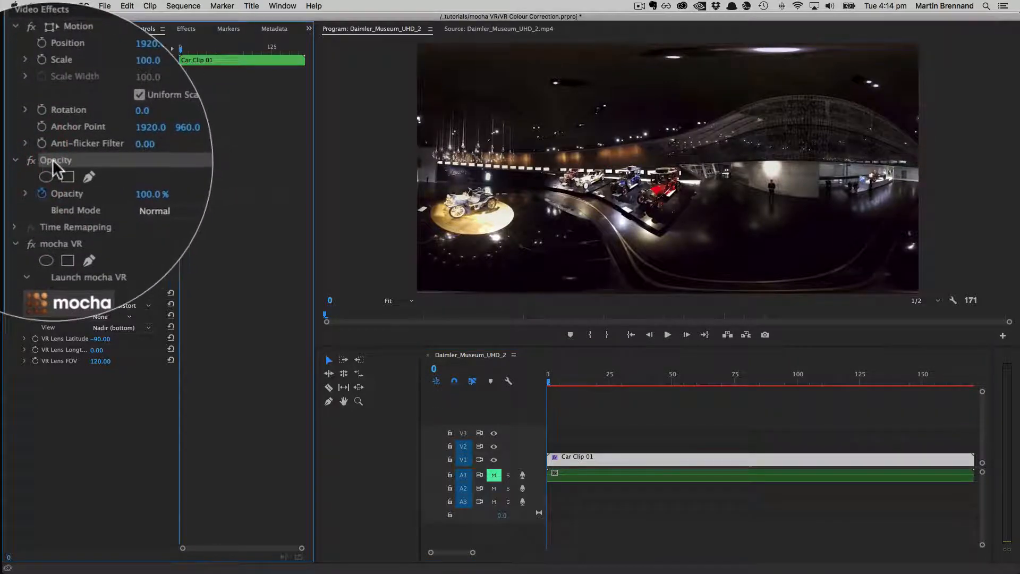
right_click(53, 160)
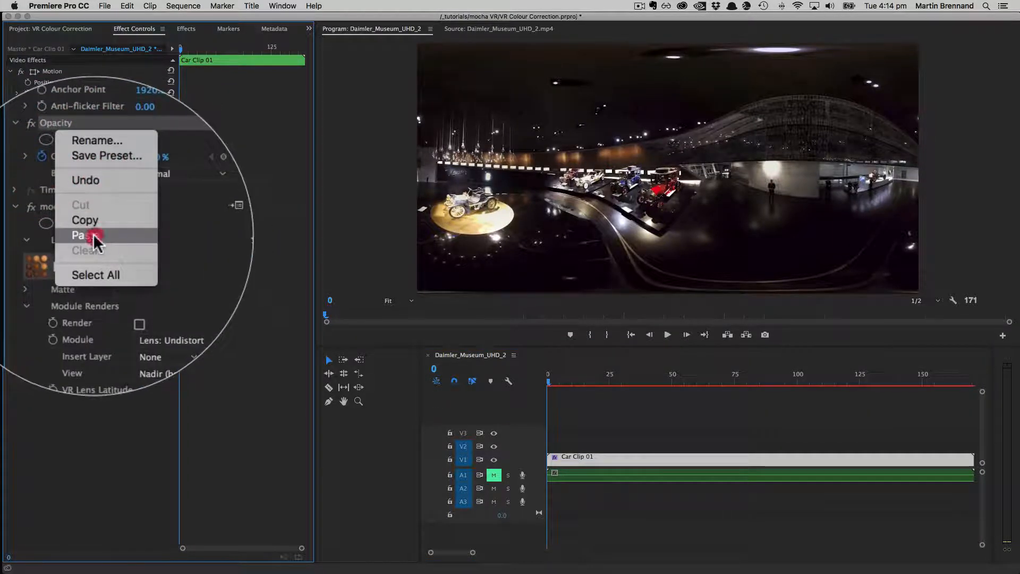
left_click(85, 236)
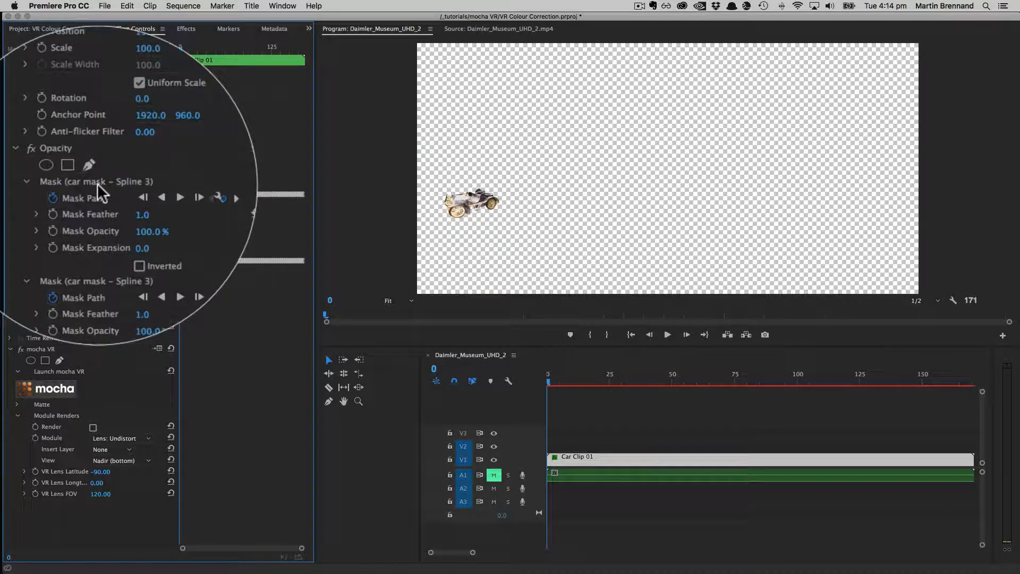
Step: Examine how both pasted car mask shapes follow the car across Car Clip 01, including where it crosses the frame edge
left_click(97, 183)
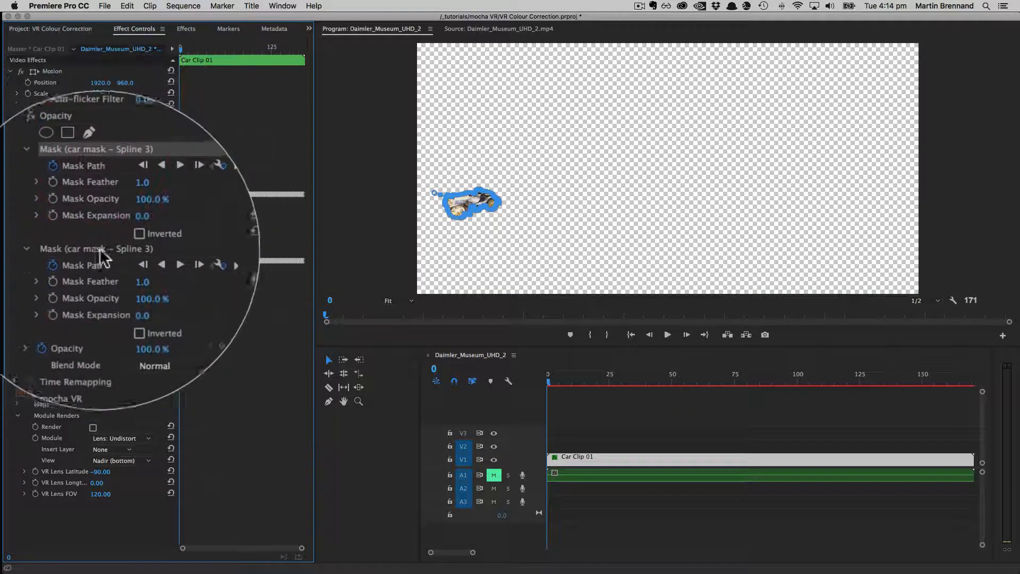
left_click(100, 251)
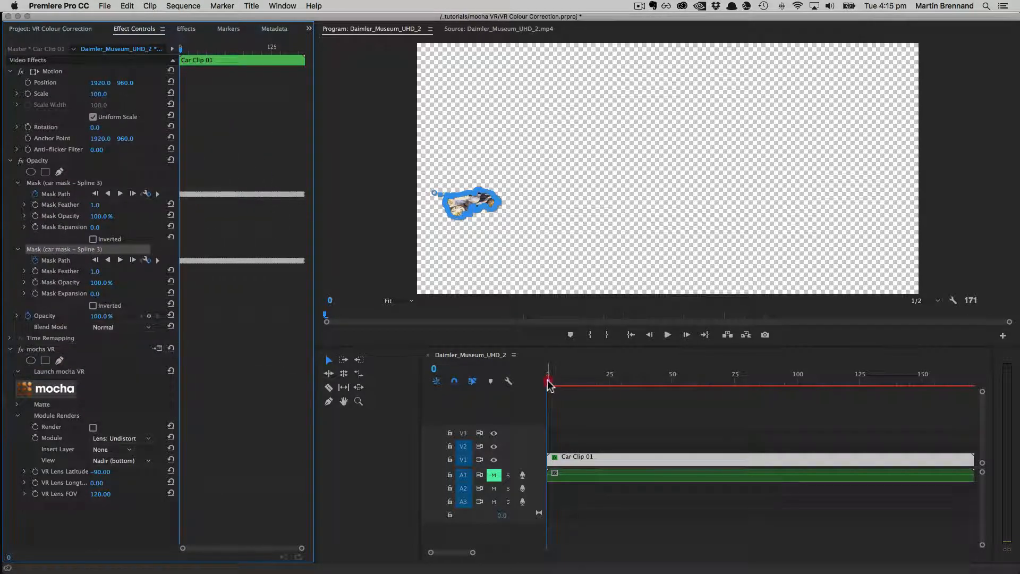
left_click_drag(549, 384, 925, 324)
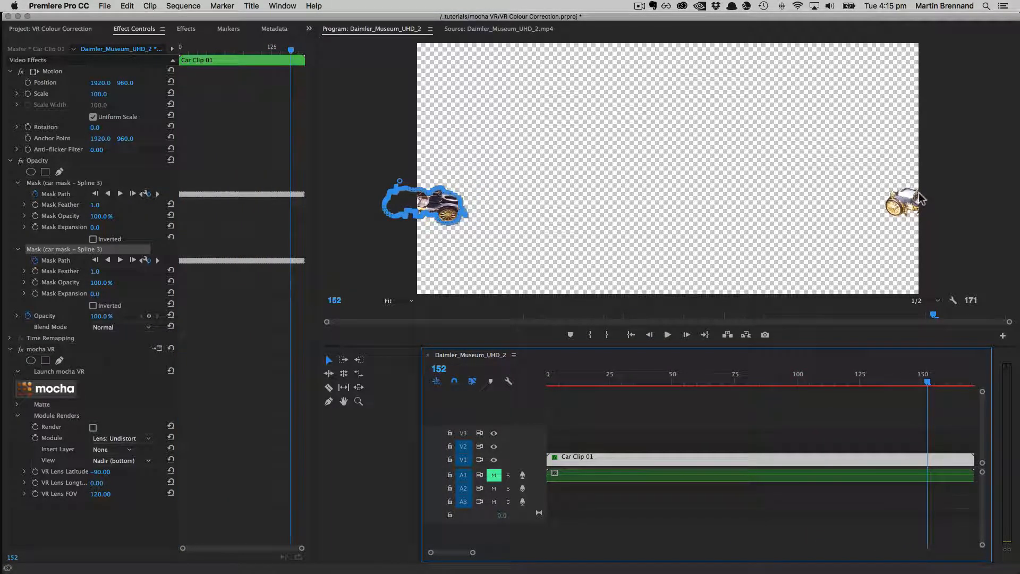
left_click(84, 184)
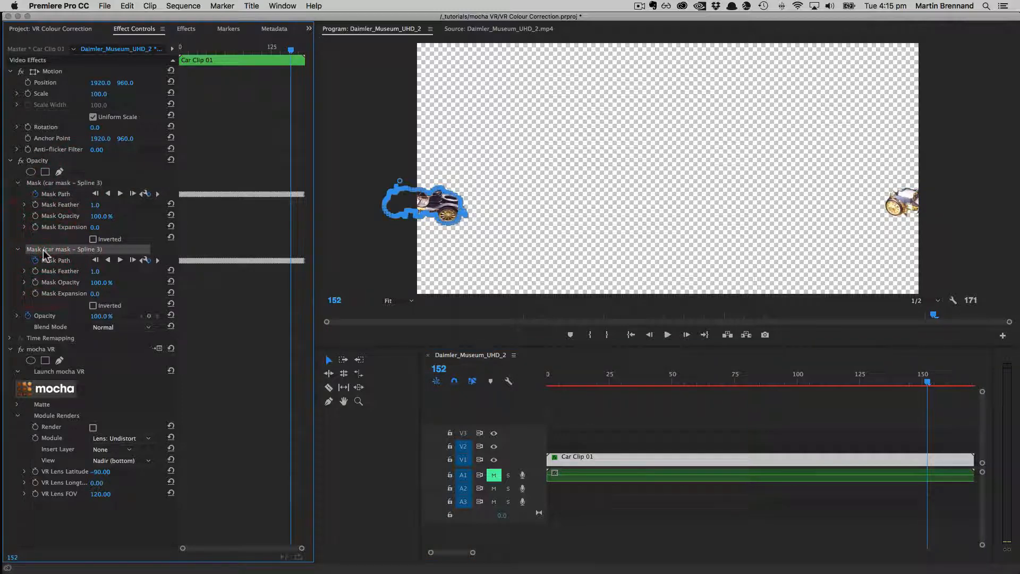
left_click_drag(927, 382, 640, 402)
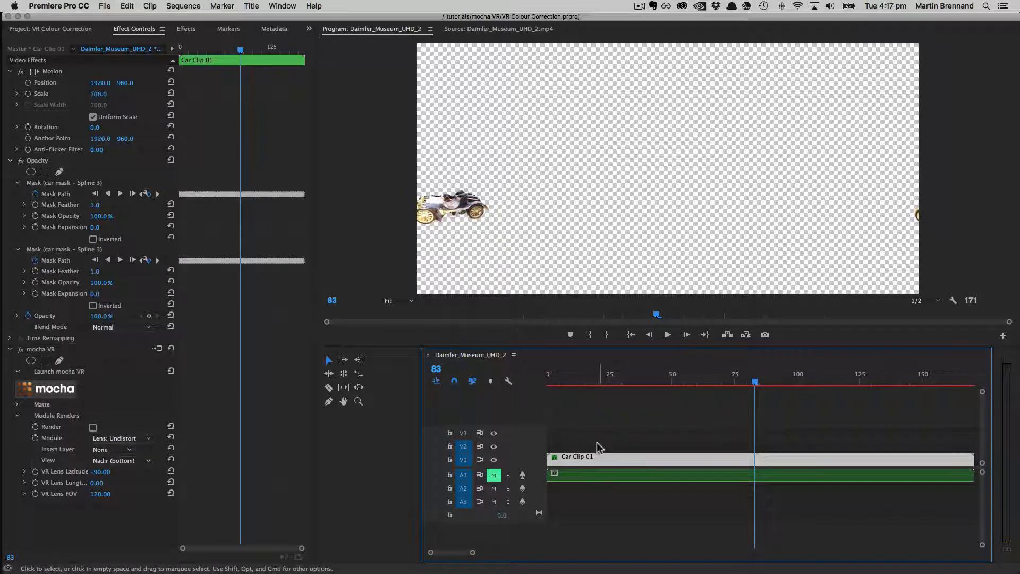
Step: Duplicate Car Clip 01 onto track V2 and delete both car masks from the Opacity effect of the V1 clip
left_click_drag(586, 458, 586, 446)
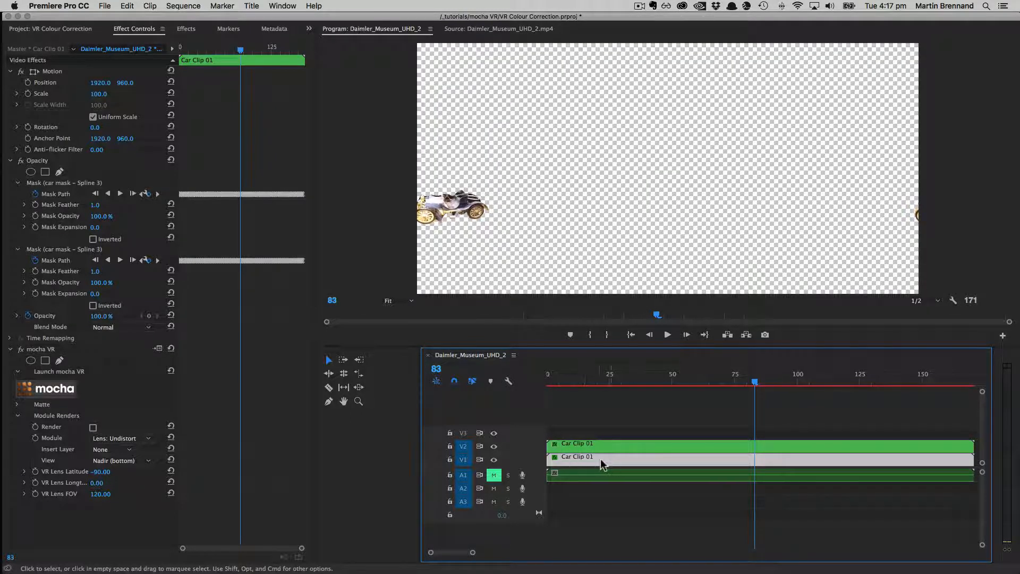
left_click(56, 184)
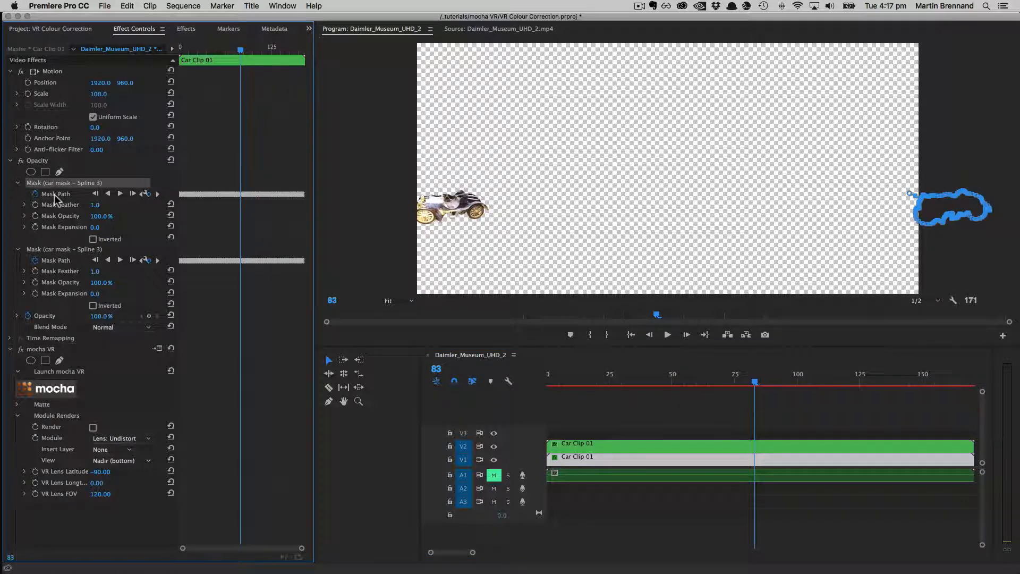
key("Delete")
left_click(57, 184)
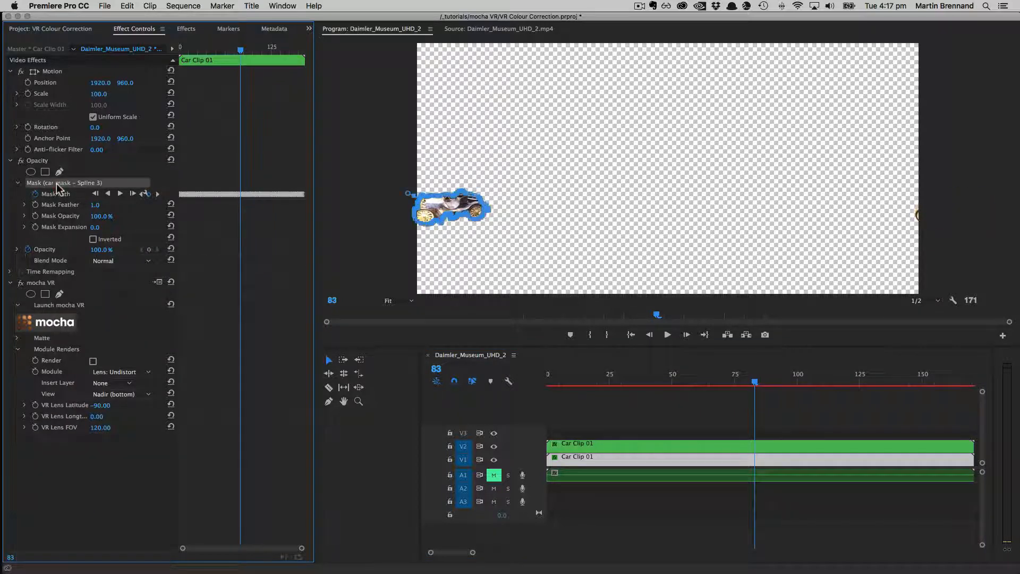
key("Delete")
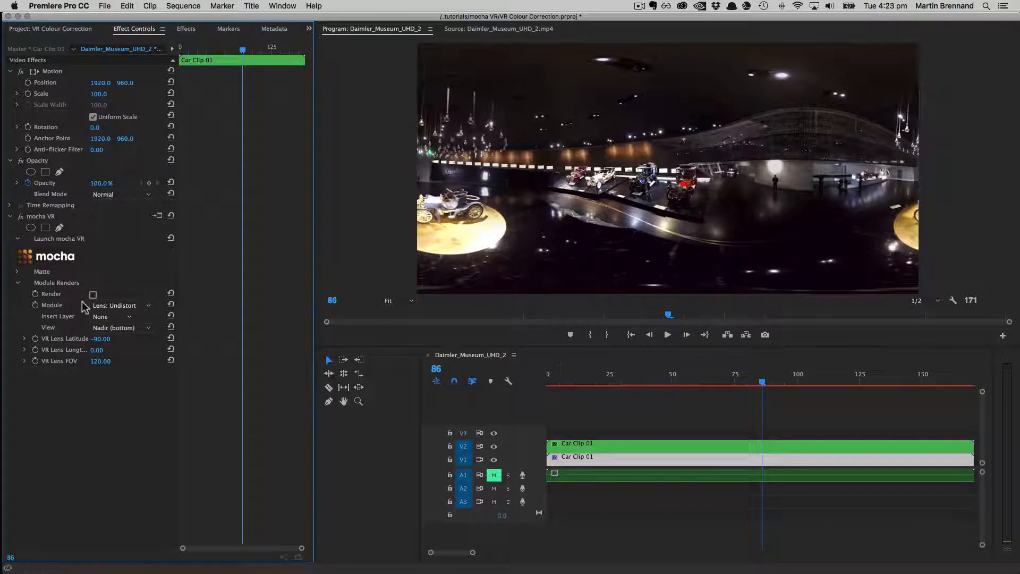
Step: Hide the car mask layer in the mocha VR matte's visible layers so only the floor mask contributes
left_click(19, 272)
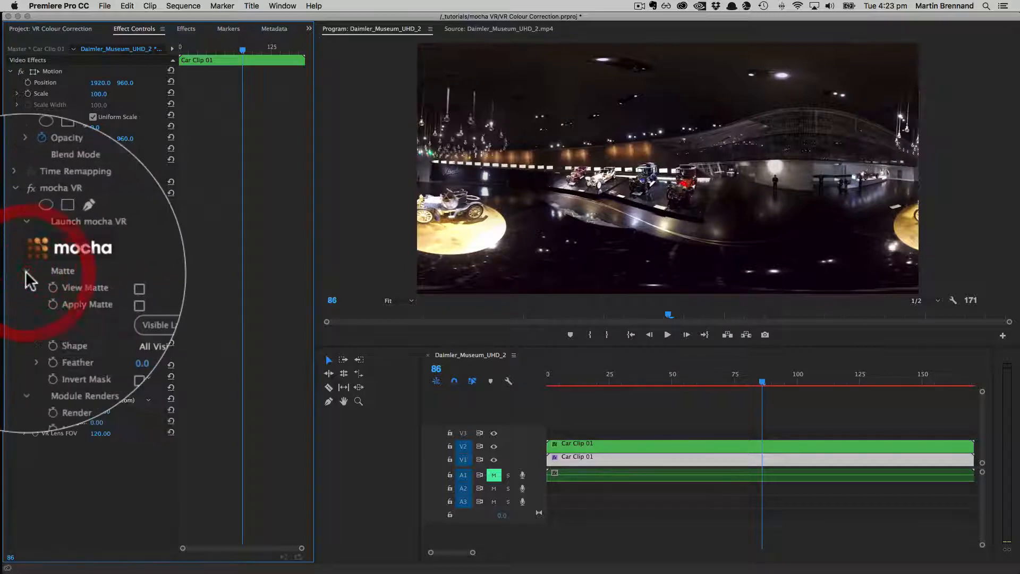
left_click(107, 308)
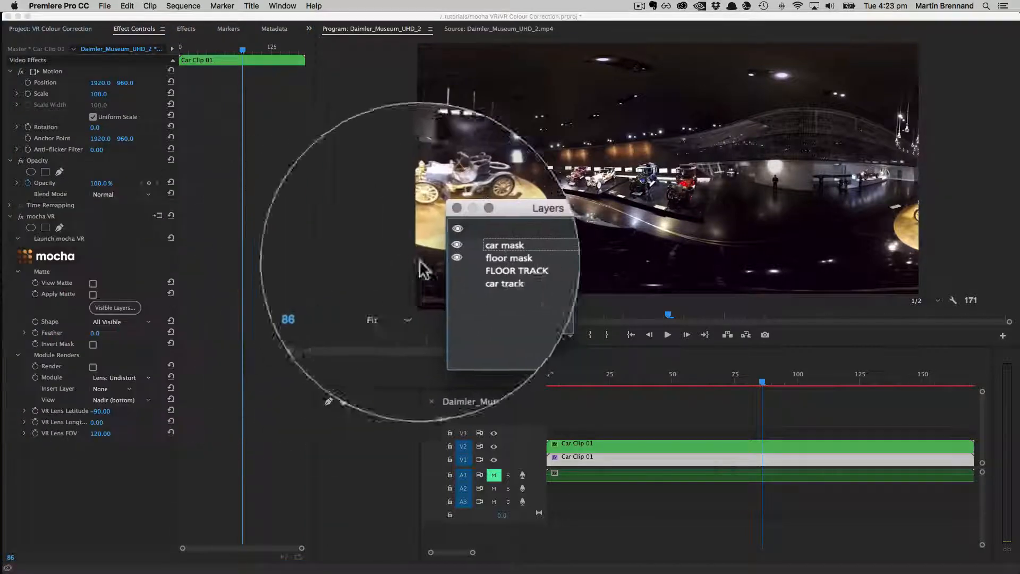
left_click(473, 258)
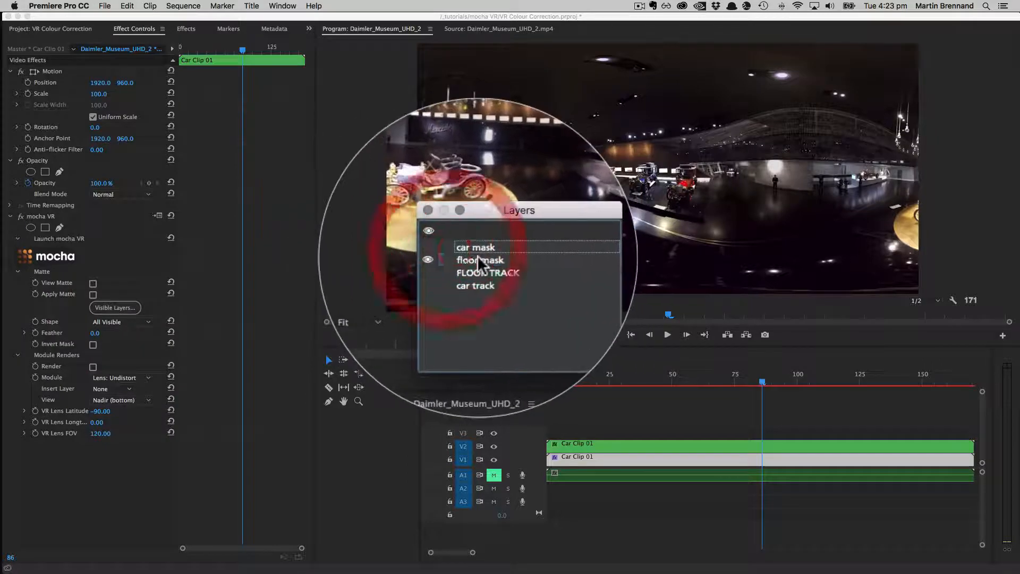
left_click(445, 226)
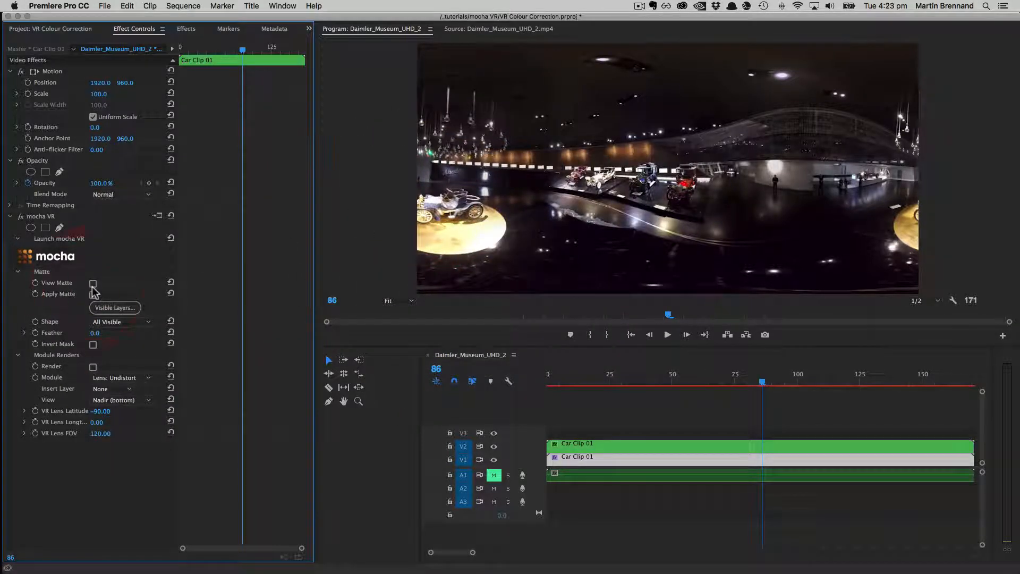
Step: Preview the floor matte with View Matte and Apply Matte, and switch both options off again
left_click(93, 284)
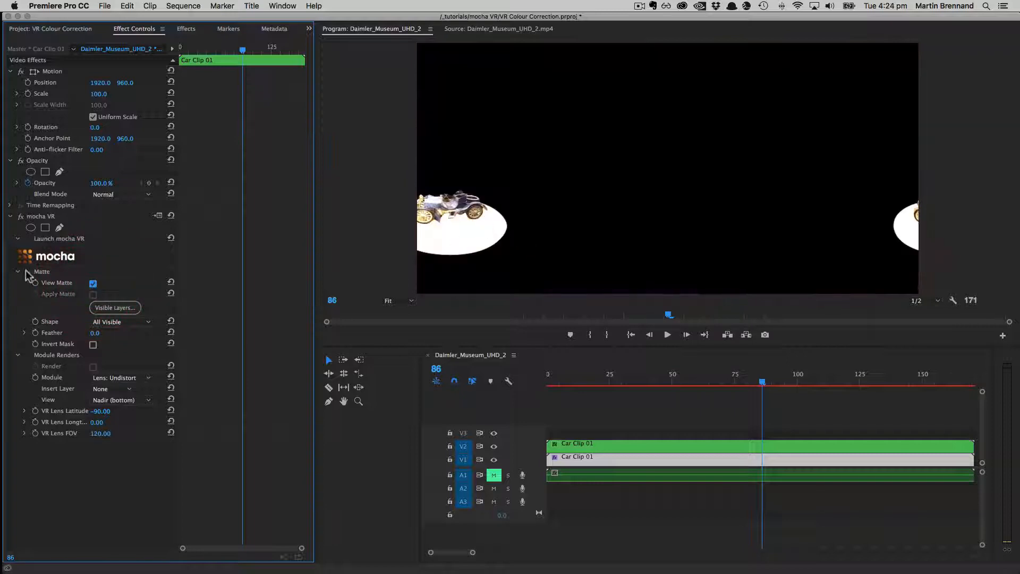
left_click(93, 283)
left_click(93, 294)
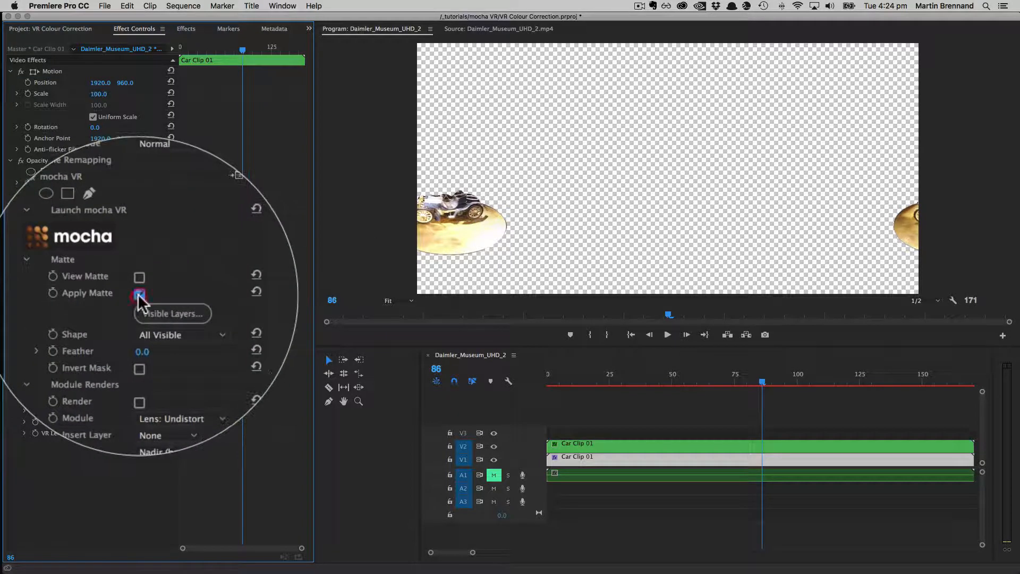
left_click(93, 294)
left_click(26, 271)
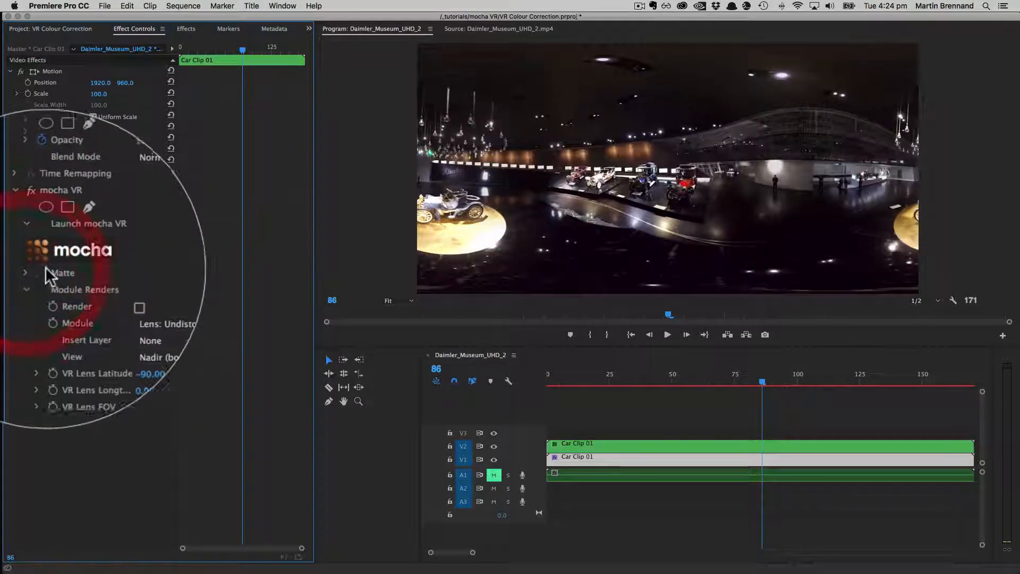
Step: In mocha VR, copy the floor mask layer's Adobe Premiere shape data to the clipboard, and close the plugin with the changes saved
left_click(80, 254)
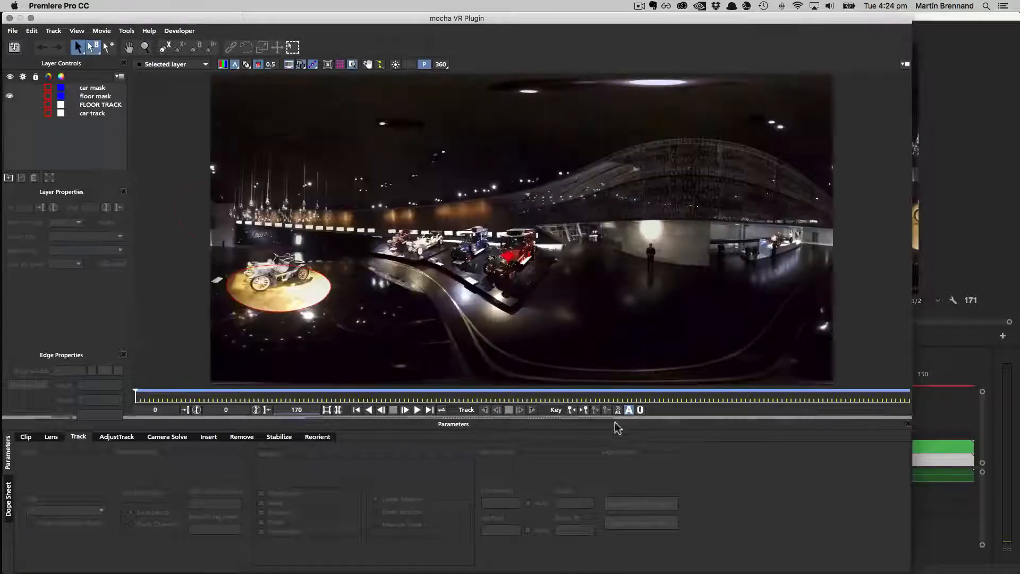
left_click(309, 272)
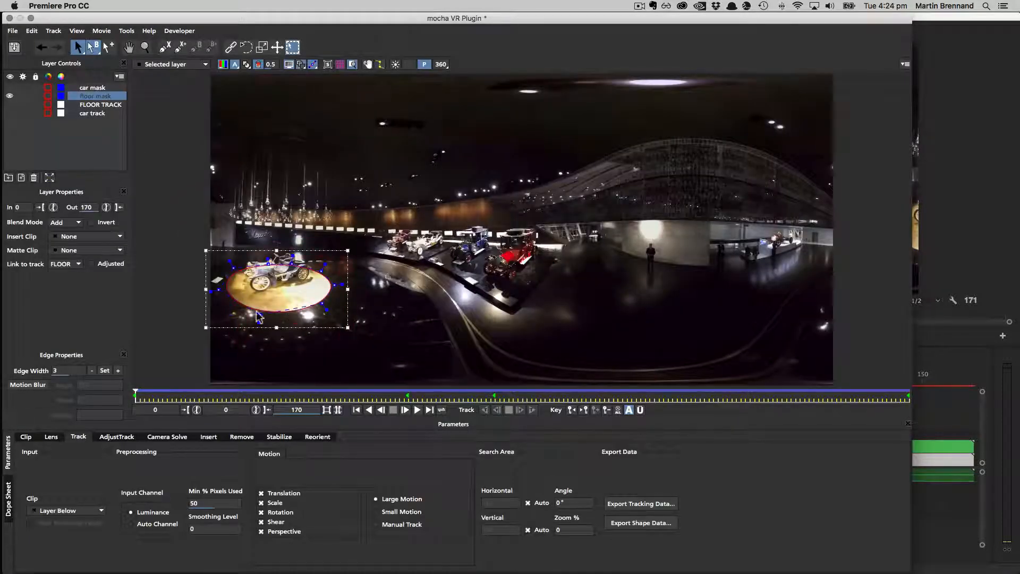
left_click(641, 523)
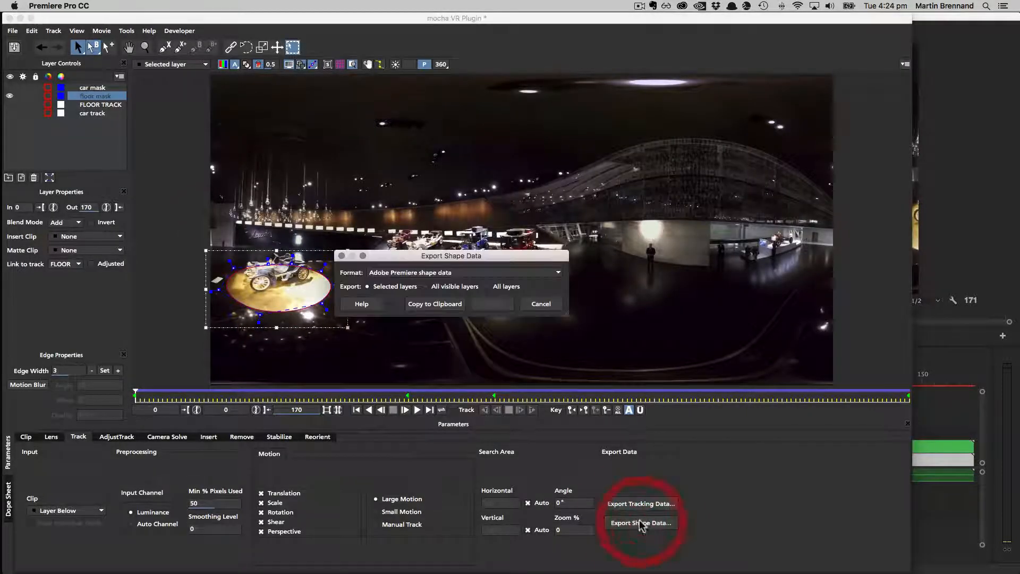
left_click(432, 304)
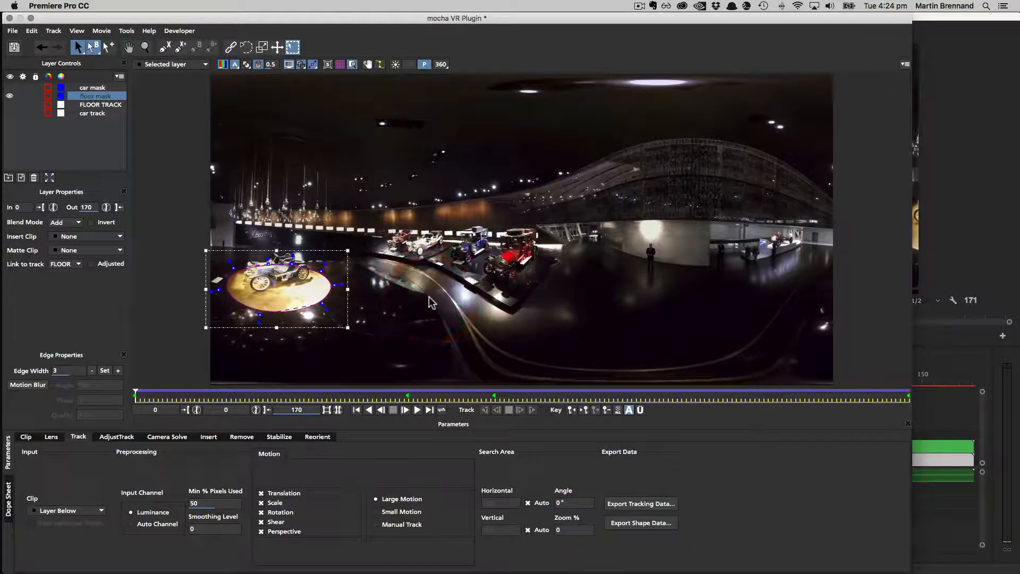
left_click(9, 18)
left_click(614, 80)
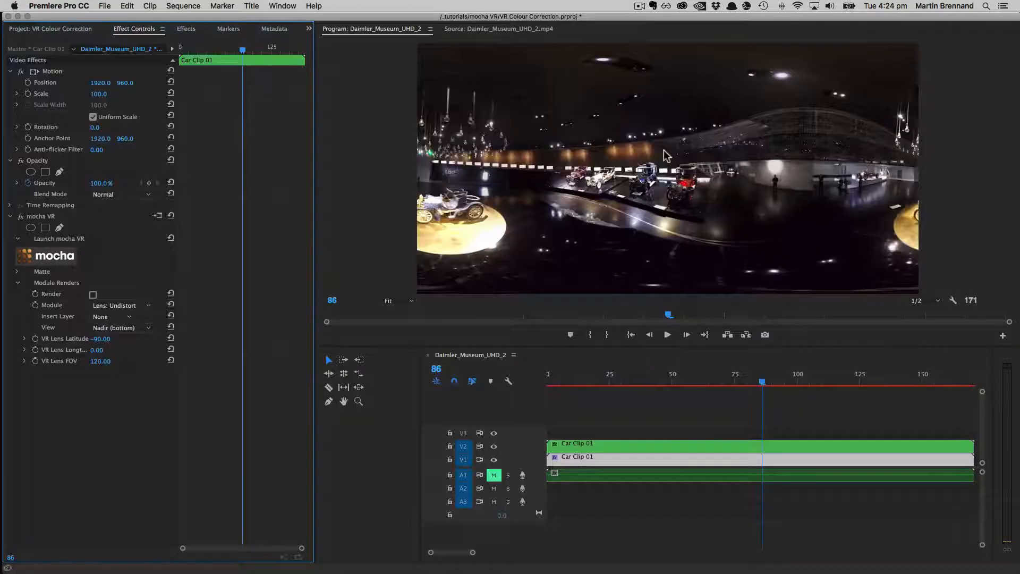
Step: Apply the Lumetri Color effect to Car Clip 01 on track V1
left_click(685, 466)
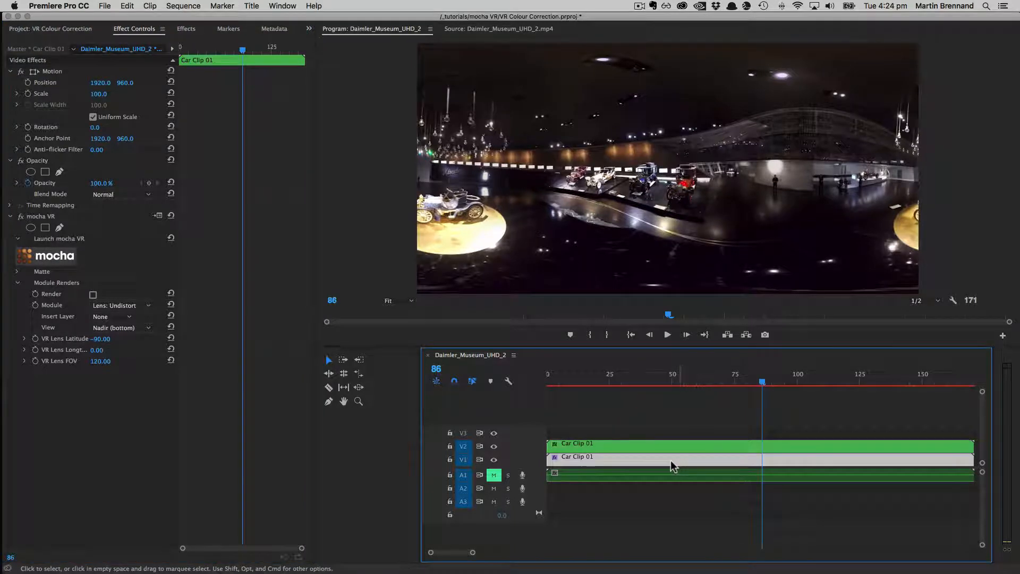
left_click(186, 30)
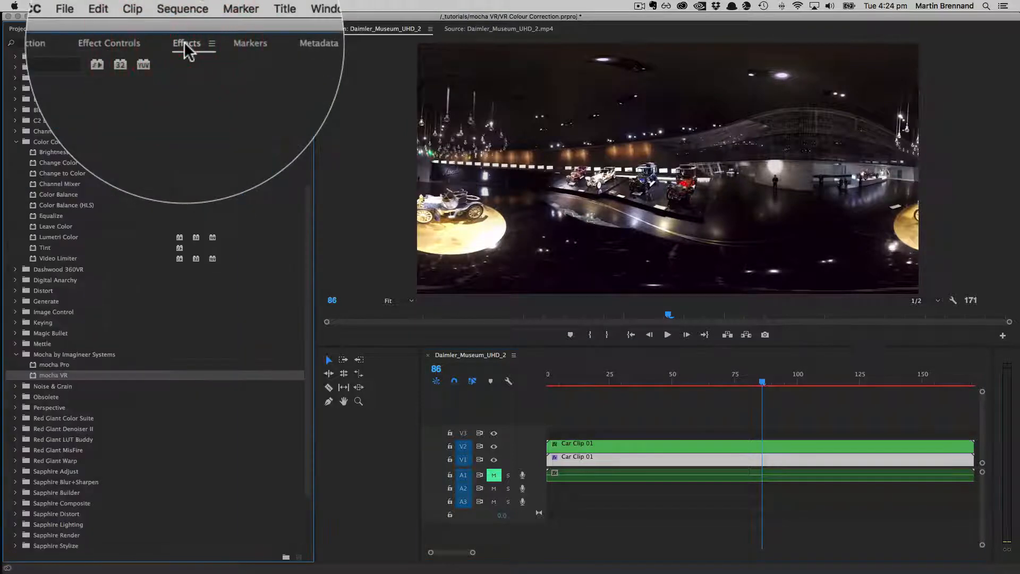
left_click(57, 238)
left_click_drag(58, 239, 673, 461)
Step: Paste the copied floor mask shapes into the V1 clip's Lumetri Color effect and check both masks over the platform
left_click(123, 29)
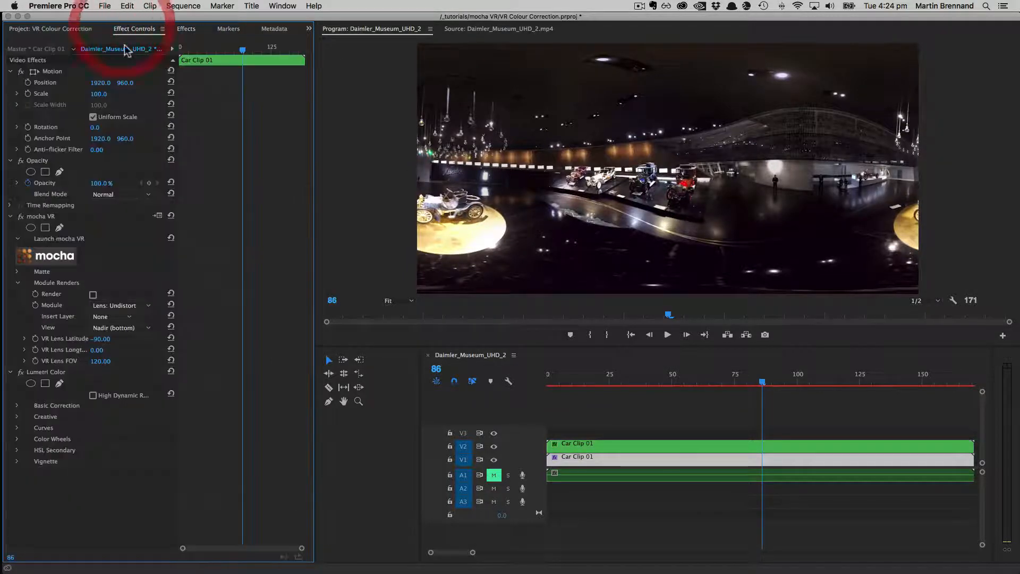
left_click(45, 373)
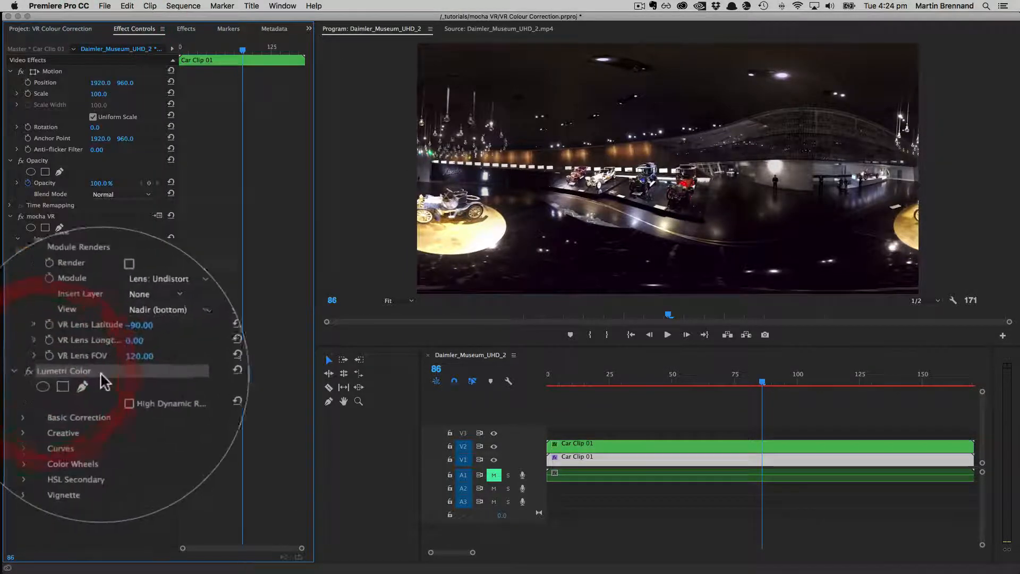
right_click(48, 375)
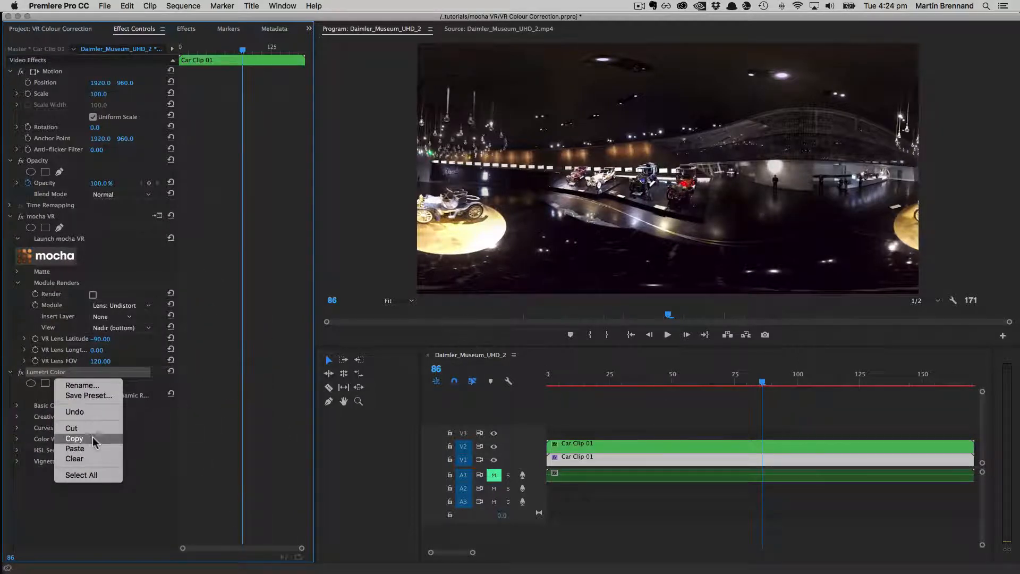
left_click(85, 448)
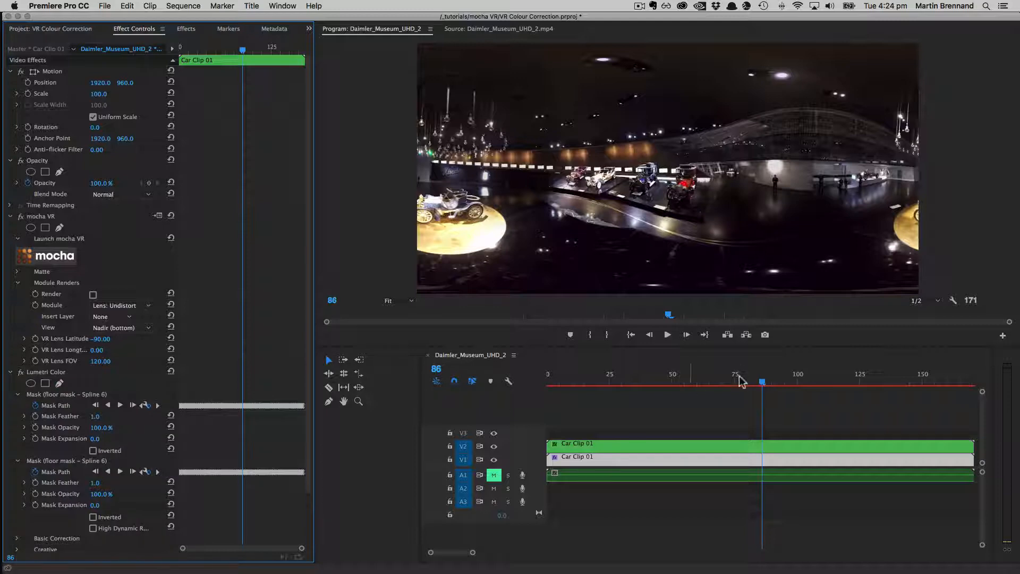
left_click(61, 396)
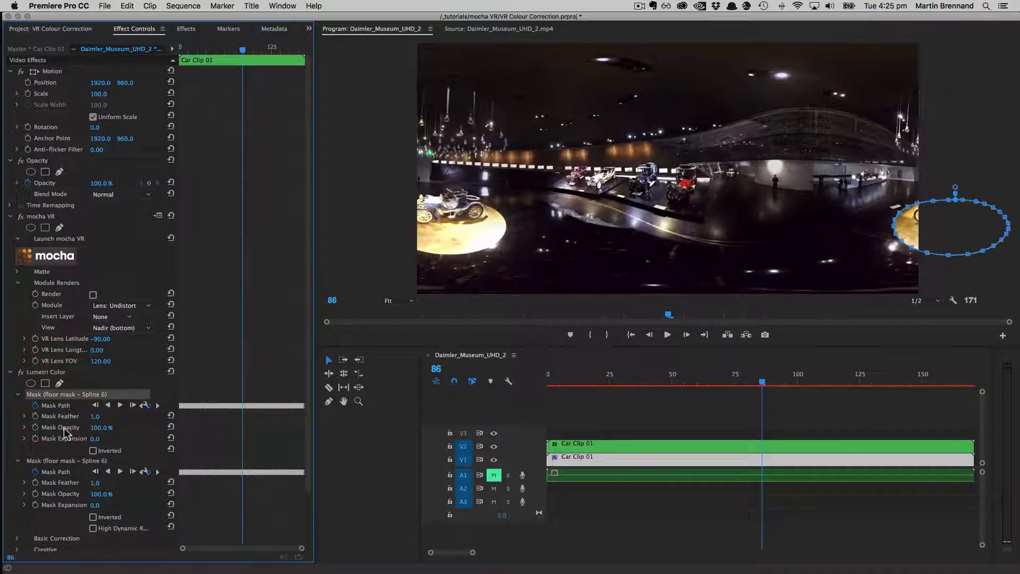
left_click(57, 461)
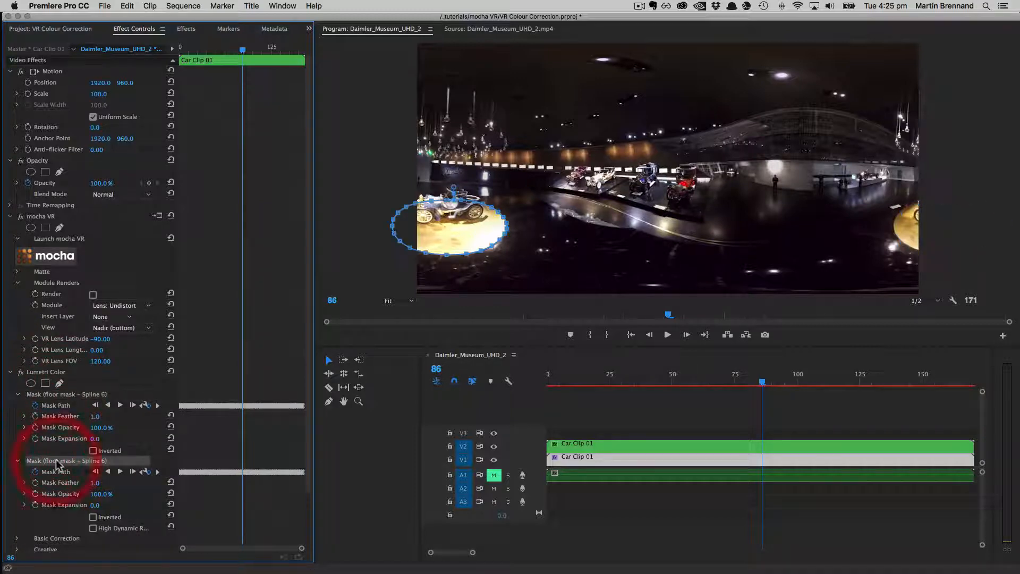
left_click(40, 373)
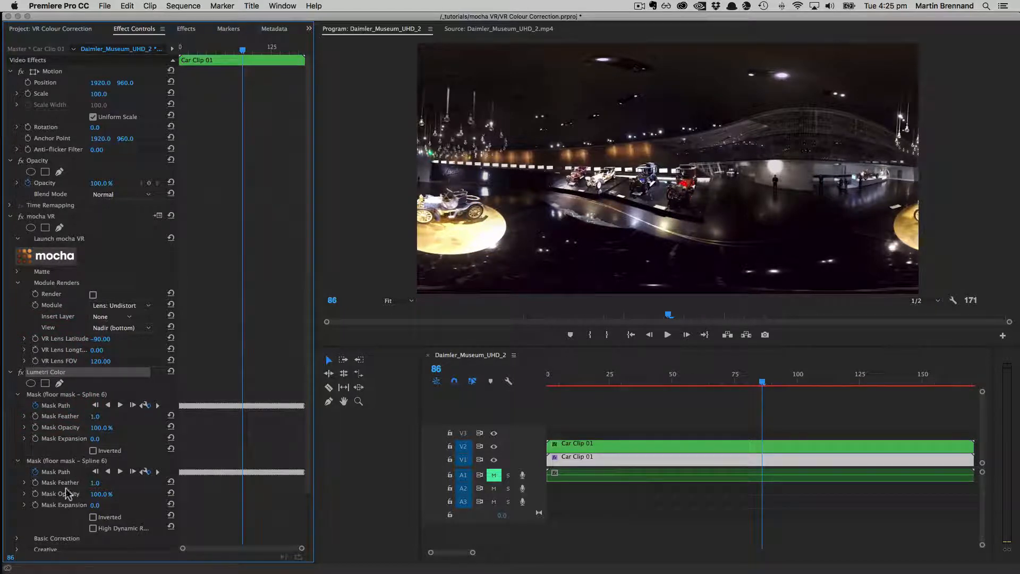
Step: In the V1 clip's Lumetri Color Basic Correction, set Shadows to -150 and Highlights to 21
left_click(10, 216)
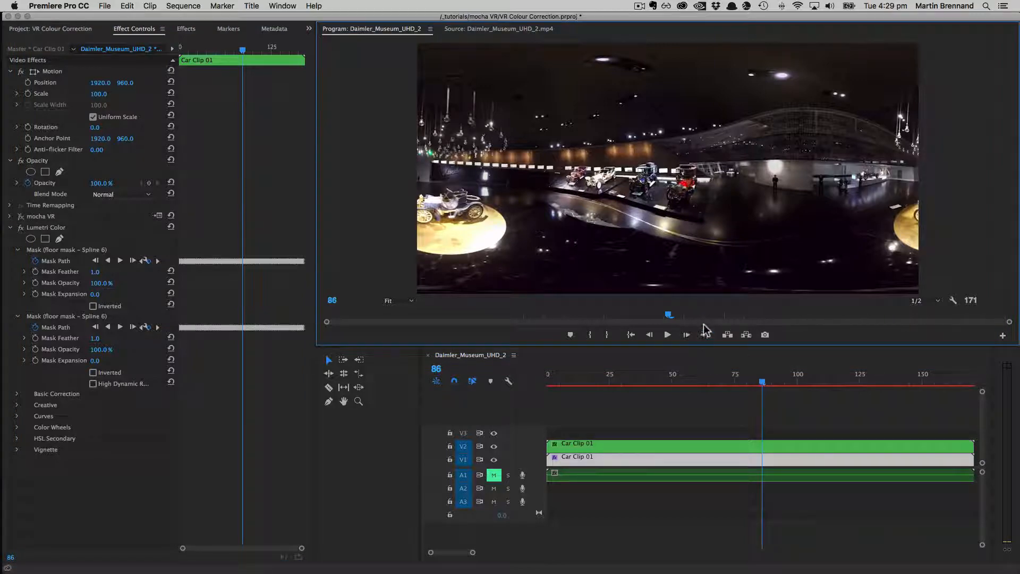
left_click(17, 395)
left_click_drag(303, 296, 296, 429)
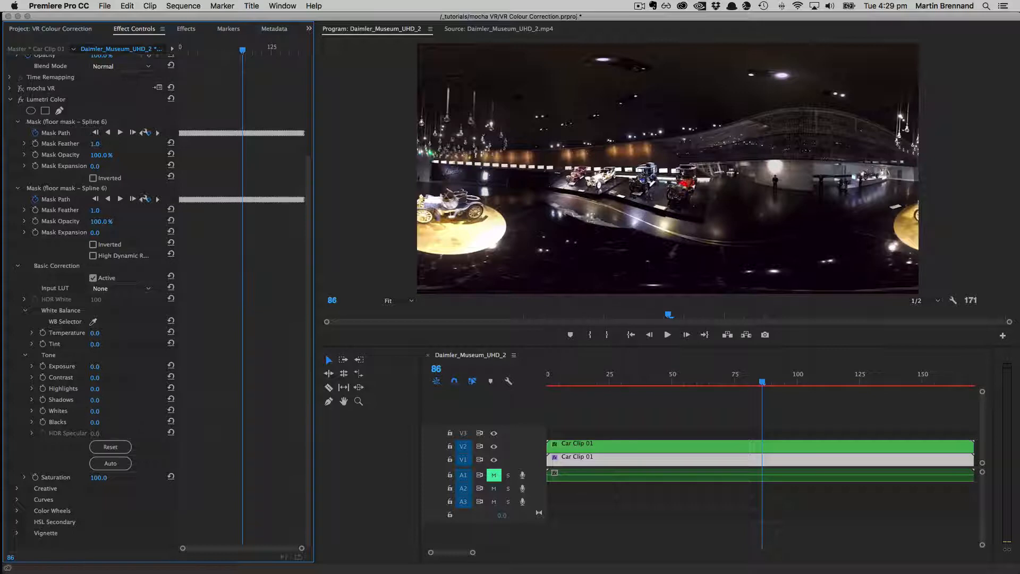
left_click_drag(94, 400, 15, 400)
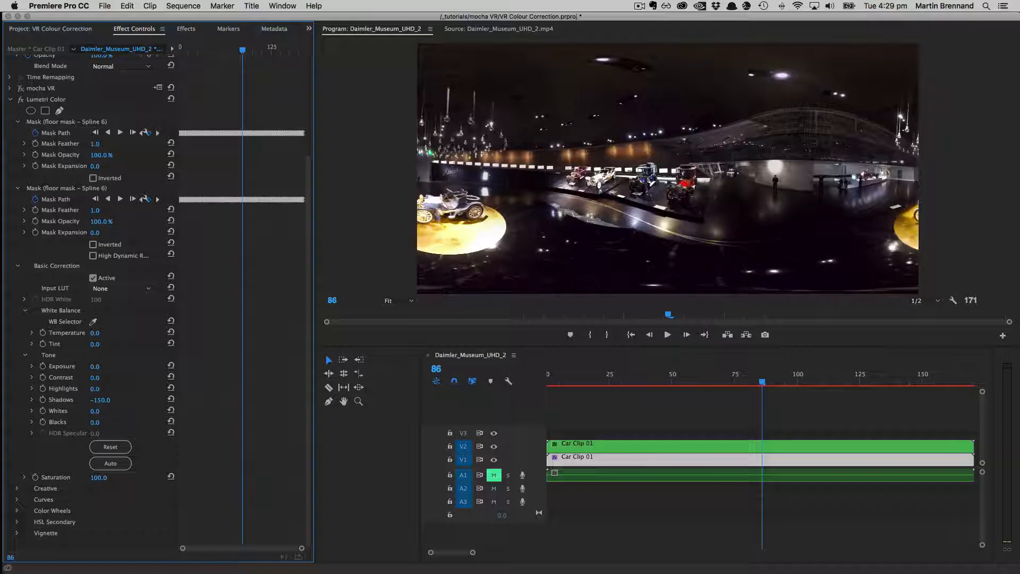
left_click_drag(97, 389, 102, 389)
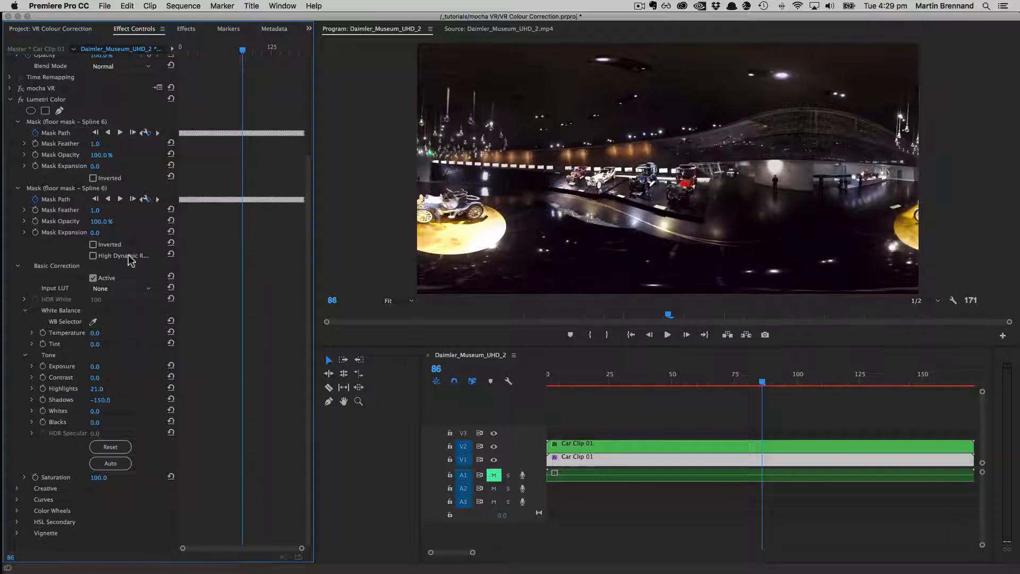
Step: Toggle the Lumetri Color effect off and on several times to compare the platform before and after the correction
left_click(21, 100)
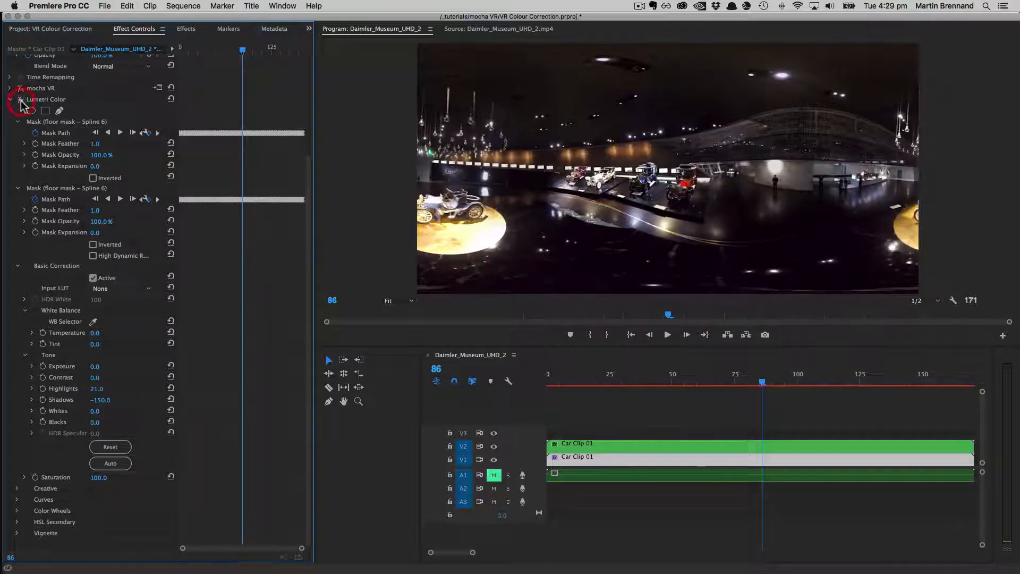
left_click(20, 100)
left_click(20, 100)
left_click(21, 100)
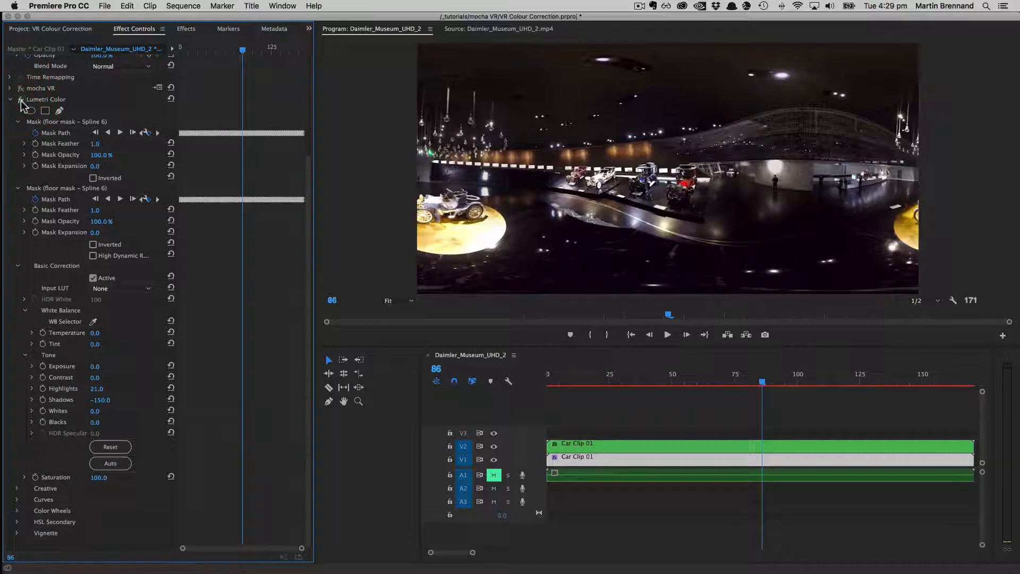
left_click(20, 100)
left_click(20, 100)
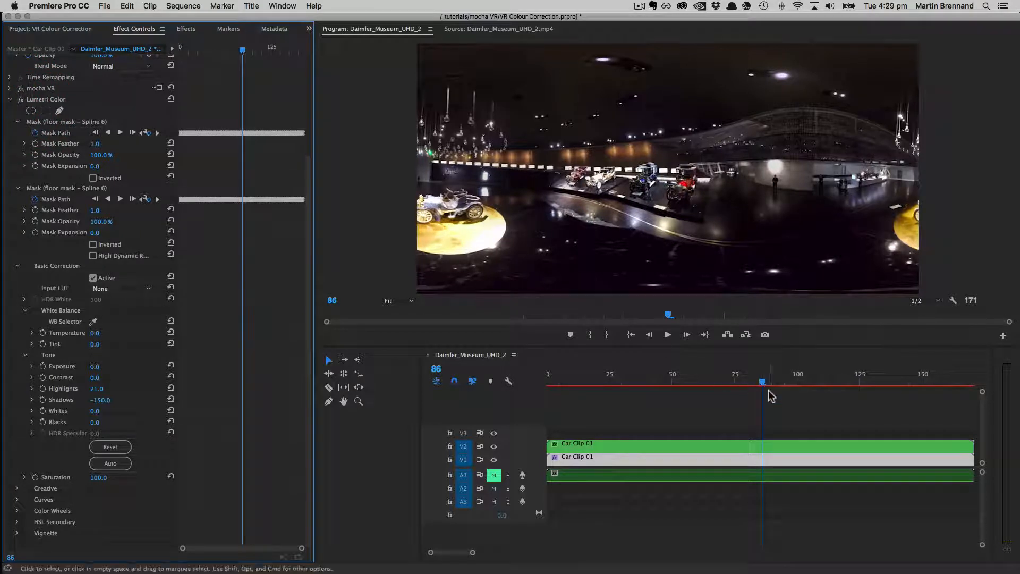
Step: Move the playhead back to the start of the sequence and check the outlines of both Lumetri floor masks
left_click_drag(762, 382, 549, 378)
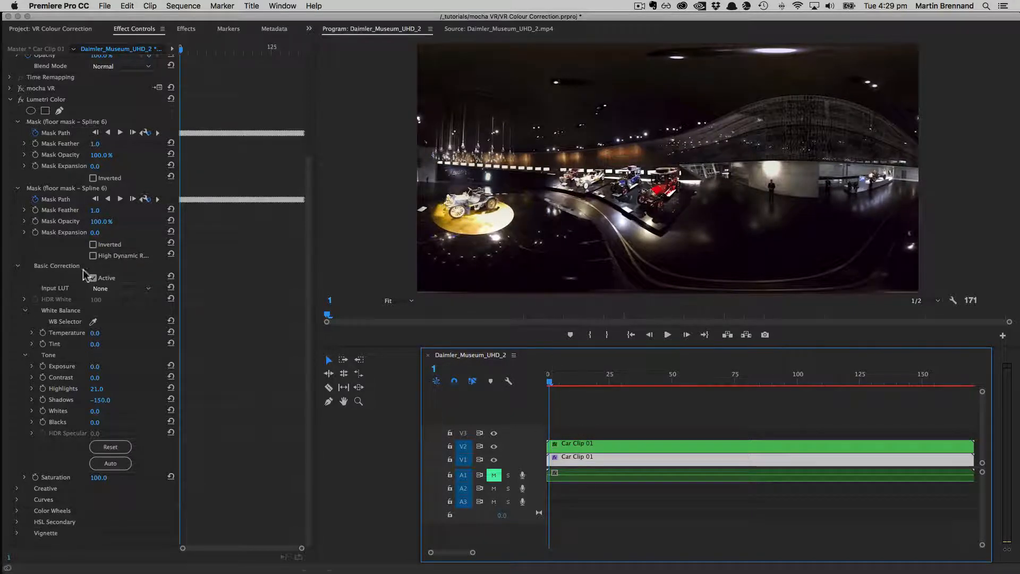
left_click(47, 123)
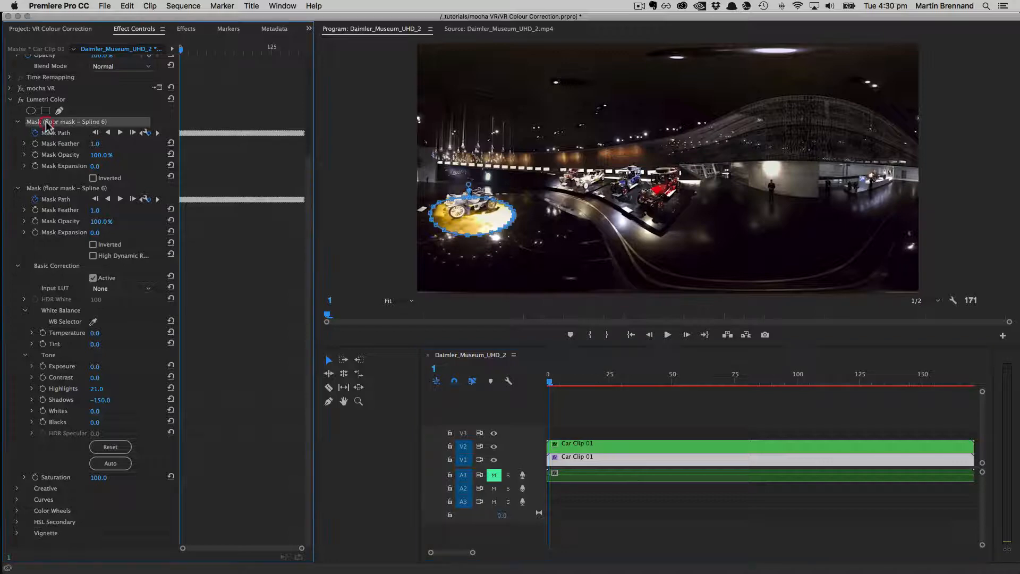
left_click(38, 190)
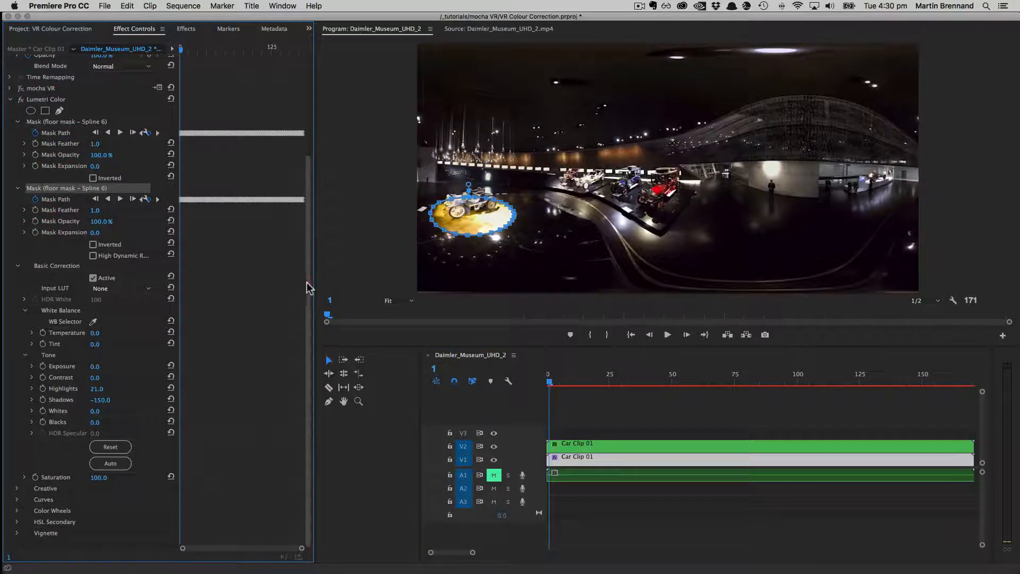
Step: Select the first car mask in the V2 clip's Opacity effect and scrub through the sequence to check its tracking
left_click_drag(310, 292, 321, 159)
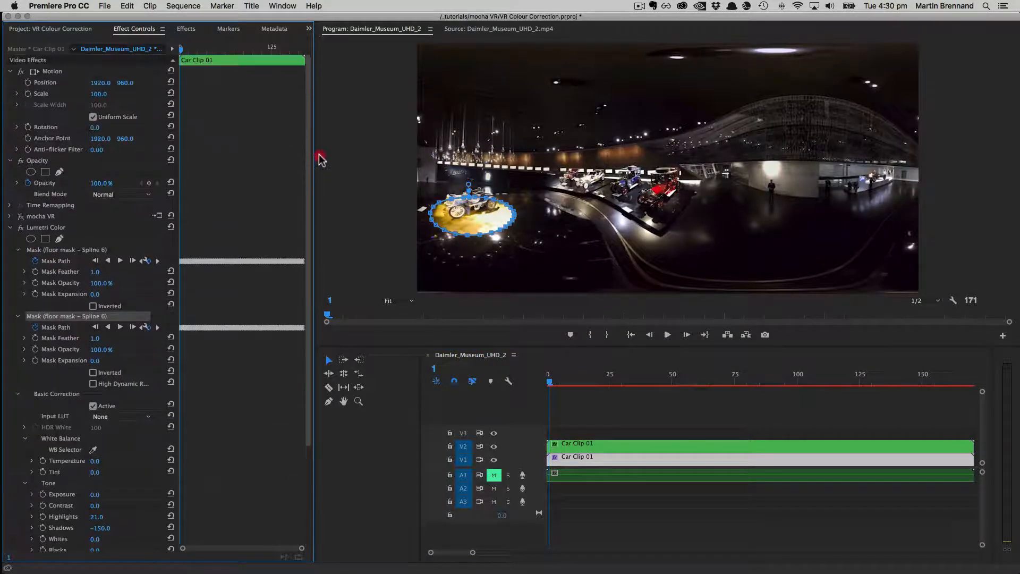
left_click(594, 455)
left_click(61, 182)
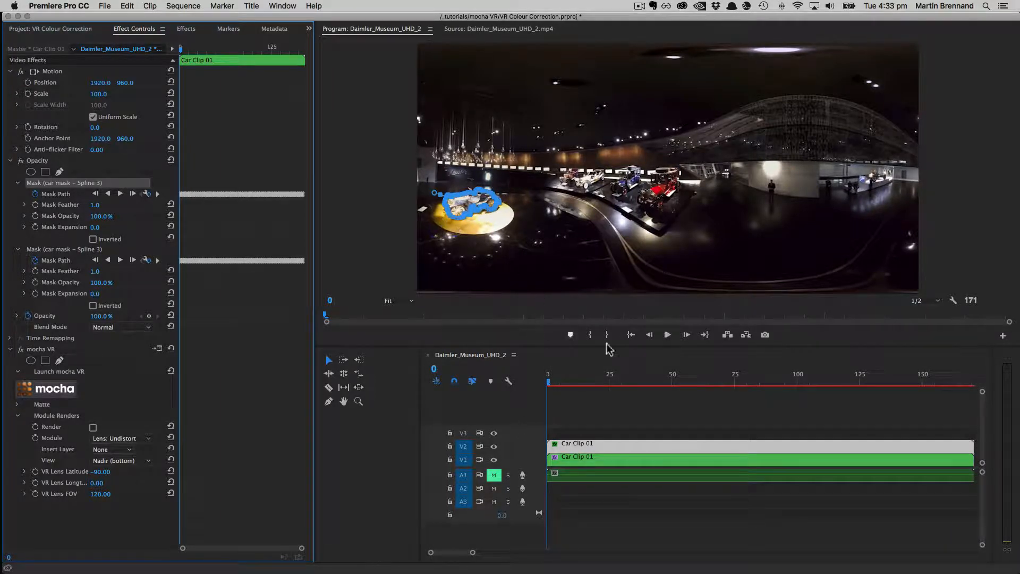
left_click_drag(327, 316, 874, 317)
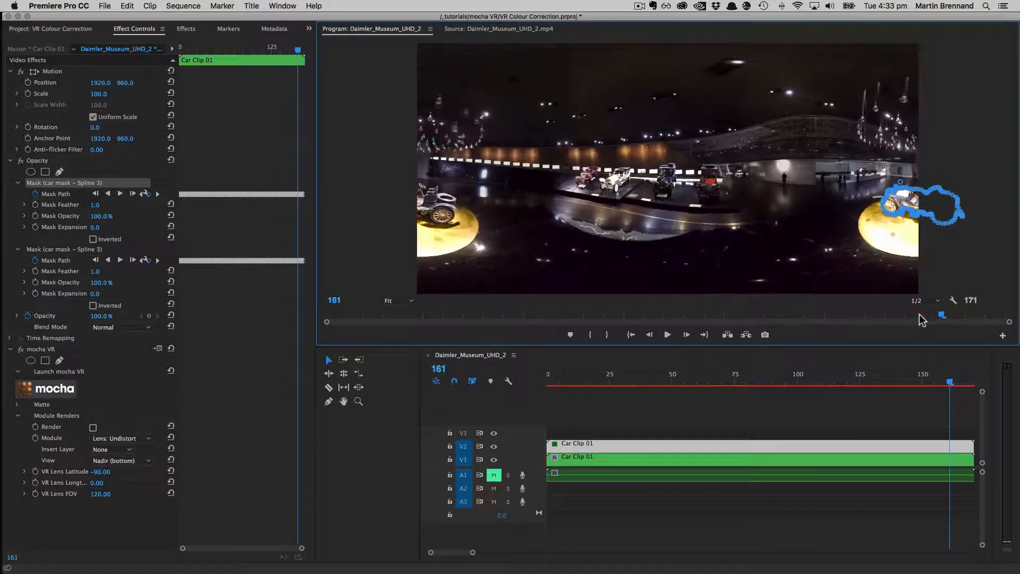
left_click_drag(779, 319, 674, 324)
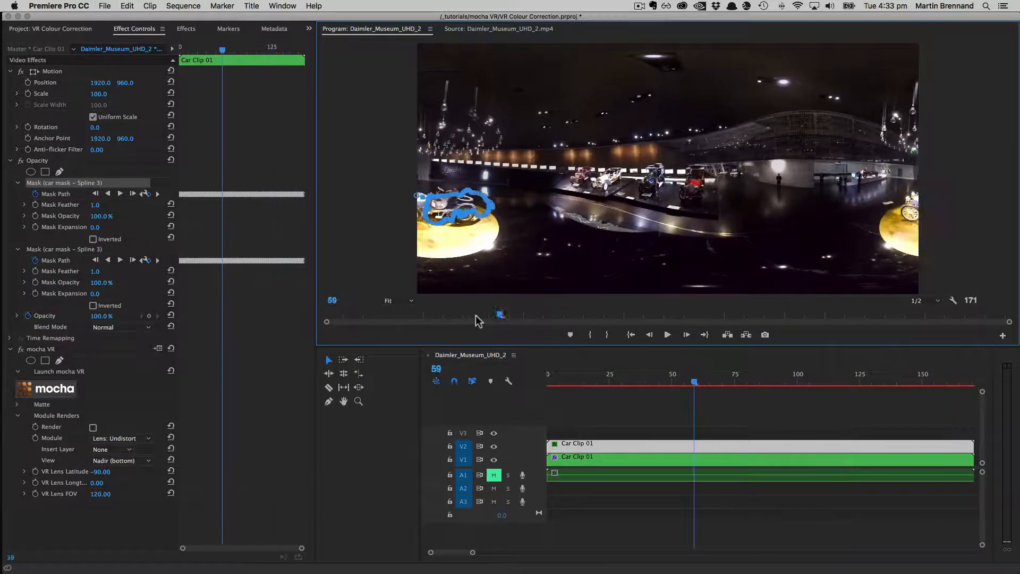
left_click_drag(478, 321, 333, 321)
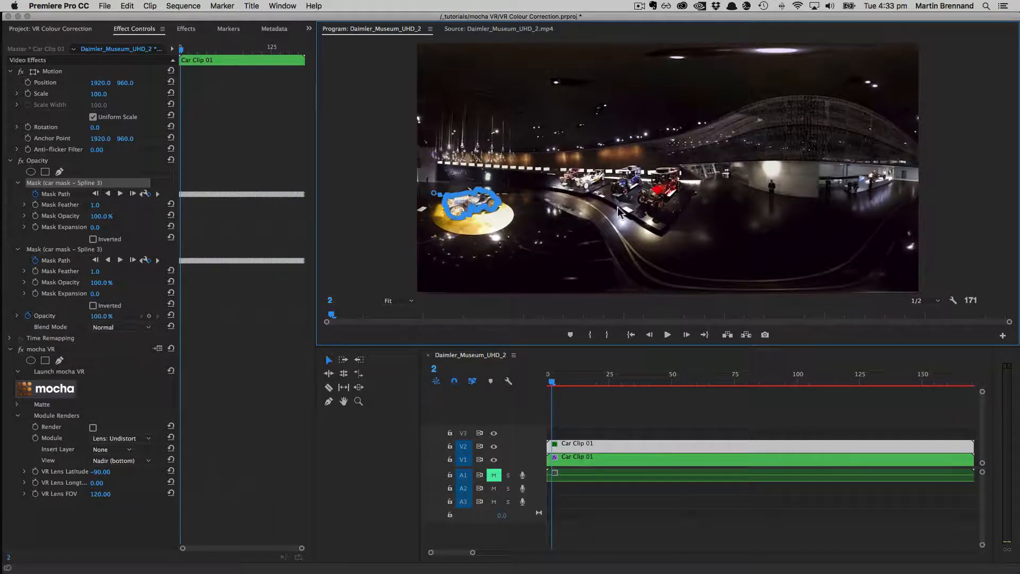